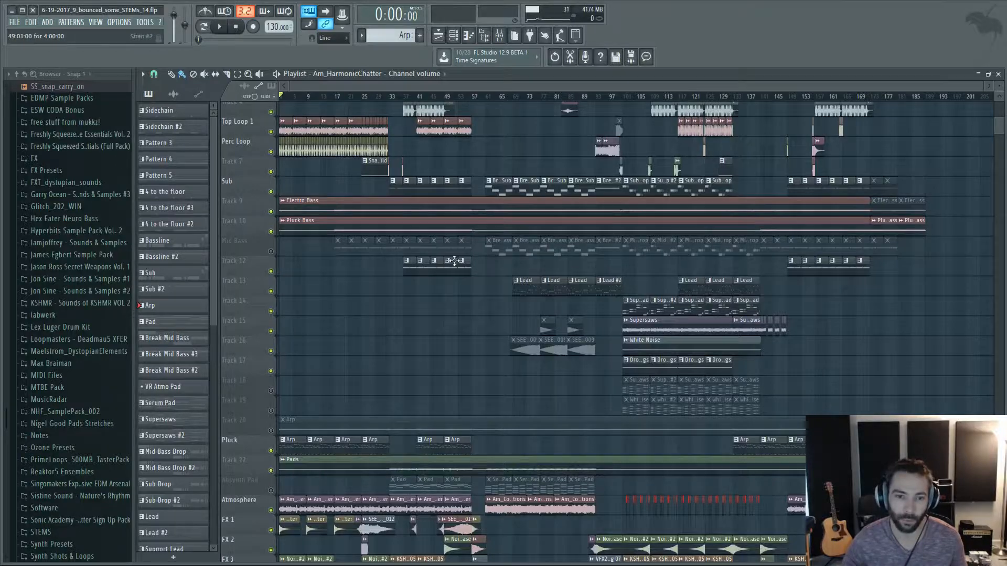
Examine the playlist arrangement from the full song overview to the intro's drum, bass, pluck, atmosphere and FX tracks.
scroll(454, 261, up, 3)
scroll(540, 272, up, 2)
scroll(540, 273, up, 4)
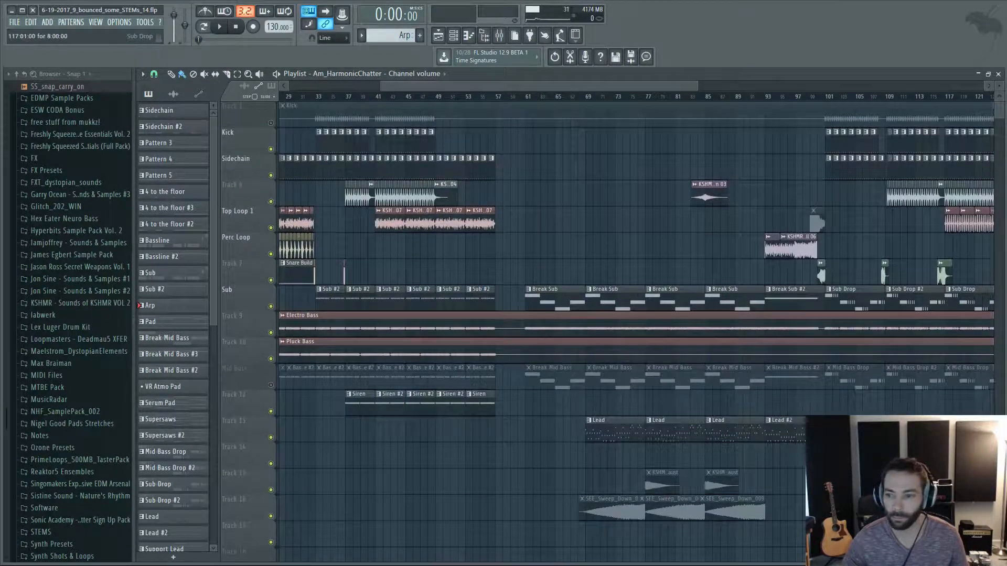
scroll(540, 272, down, 6)
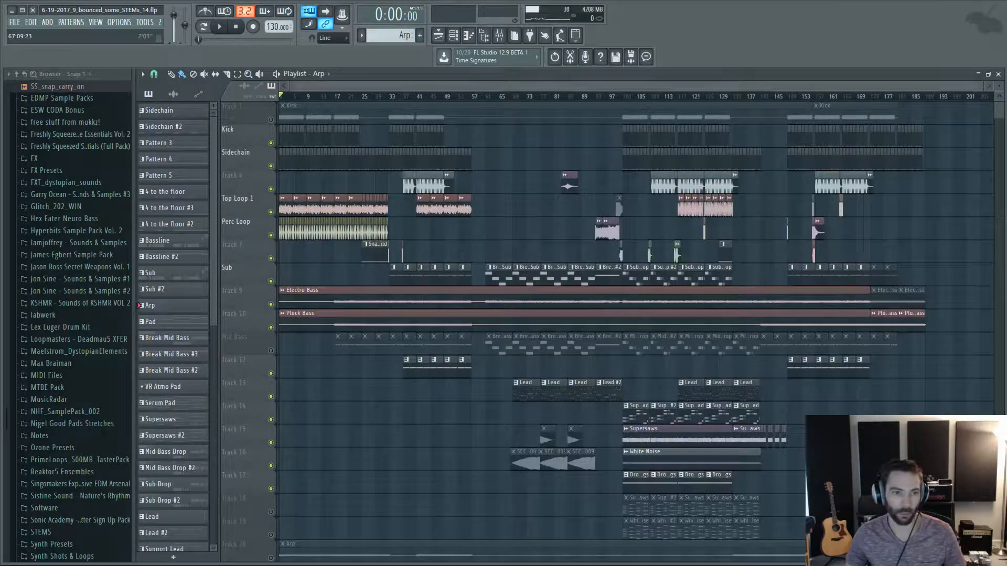
scroll(294, 216, up, 4)
drag(361, 81, 259, 83)
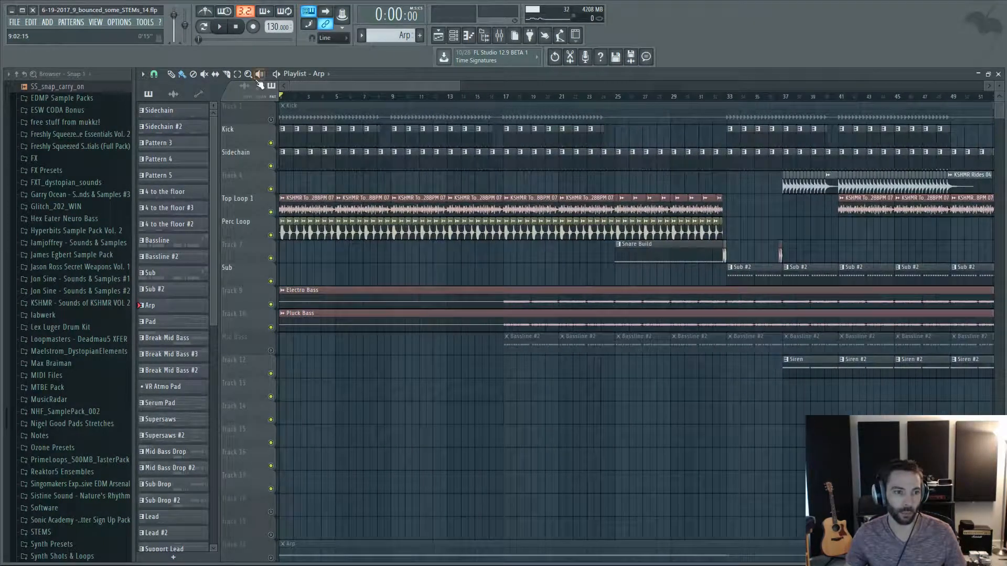
scroll(350, 226, down, 8)
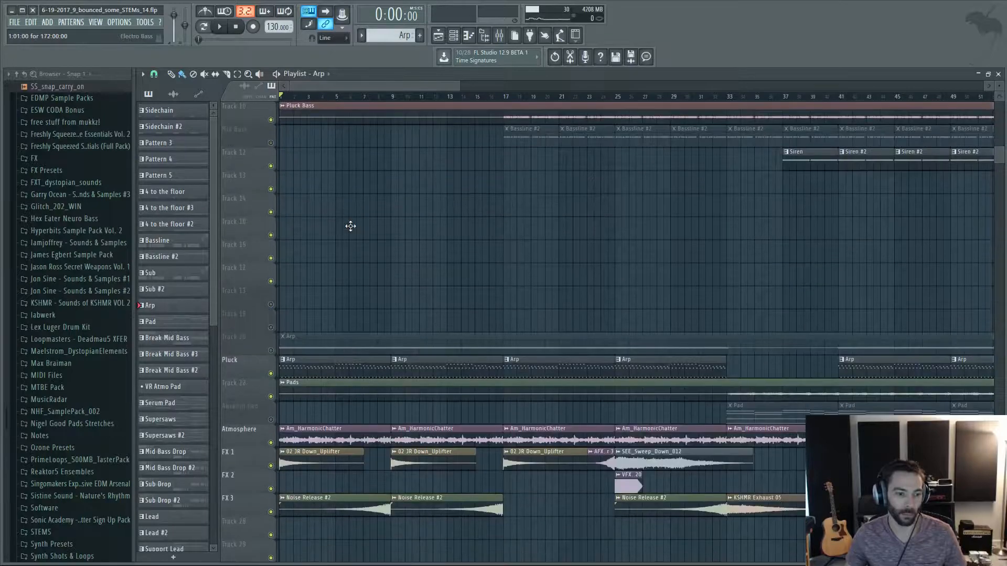
scroll(351, 226, up, 8)
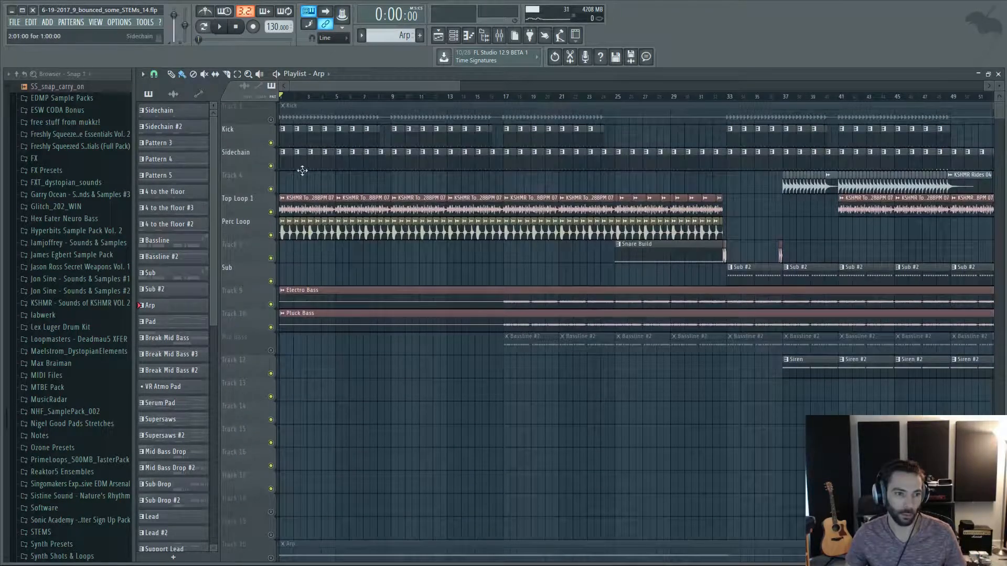
ctrl+scroll(313, 186, up, 3)
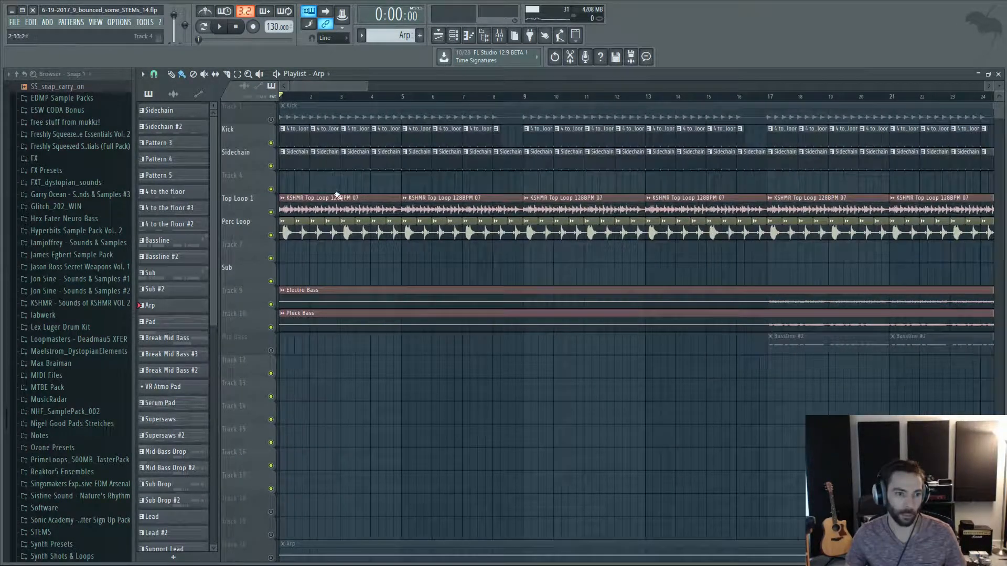
scroll(304, 225, down, 8)
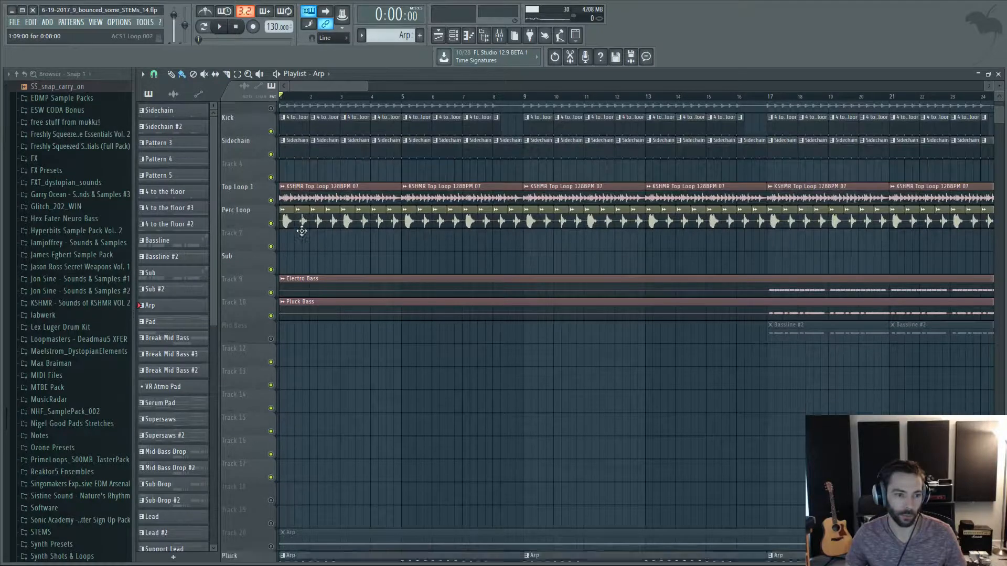
scroll(333, 260, down, 4)
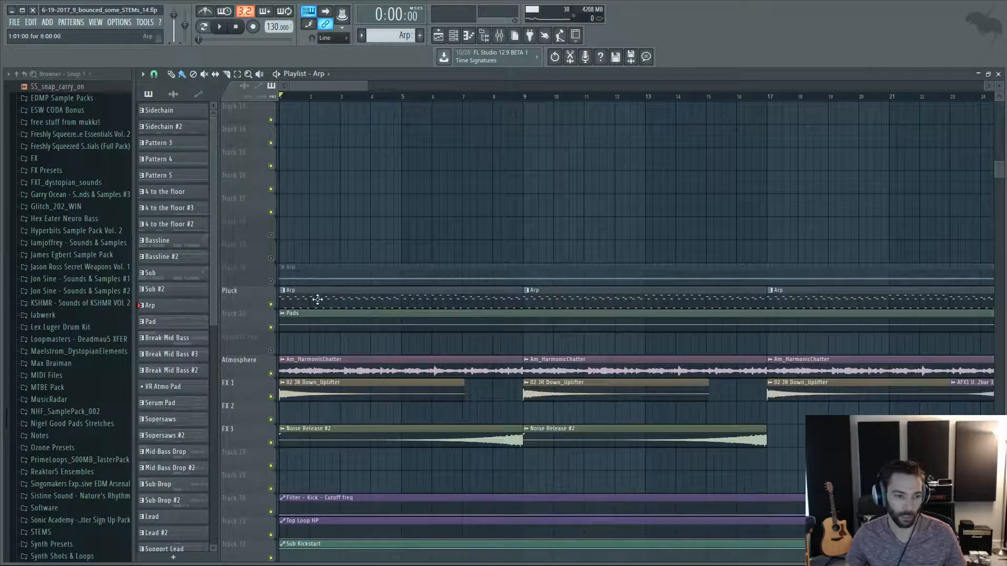
Play the intro briefly from bar 1 and stop playback with the Pluck, Atmosphere and FX tracks in view.
key(space)
scroll(324, 303, down, 4)
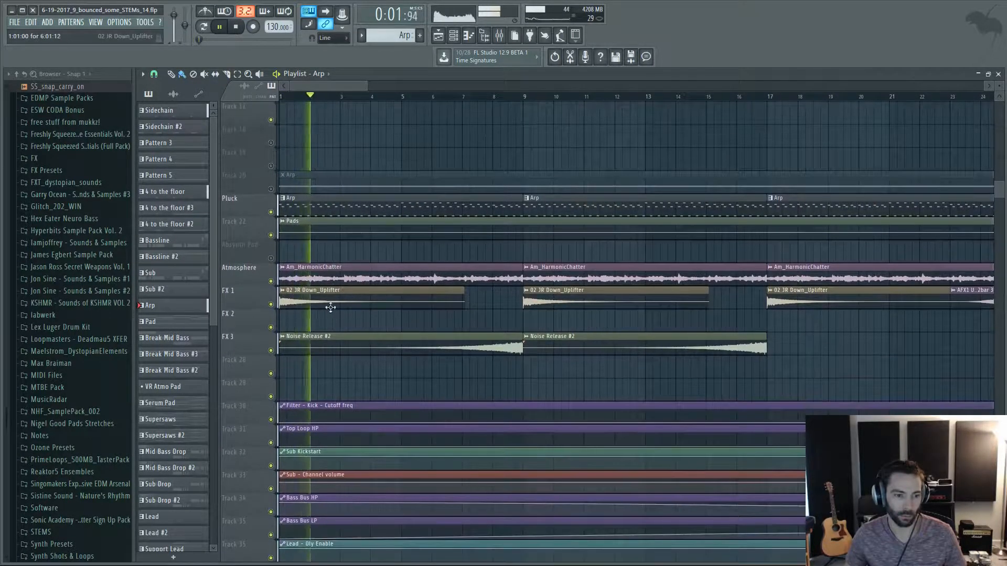
key(space)
scroll(341, 308, down, 1)
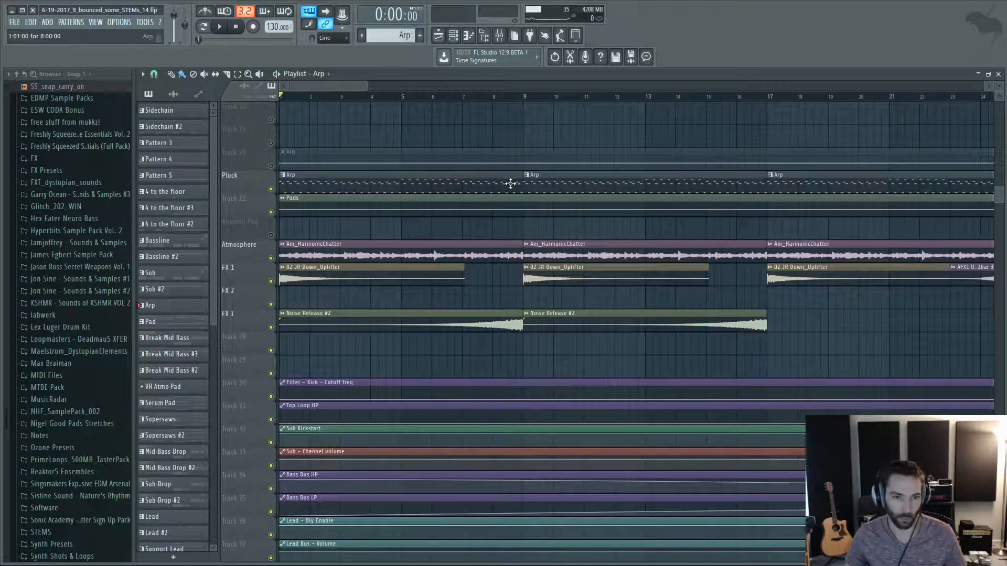
Open the channel settings of the Am_HarmonicChatter clip on the Atmosphere track, inspect the sample, and close them.
double_click(314, 249)
drag(316, 125, 528, 130)
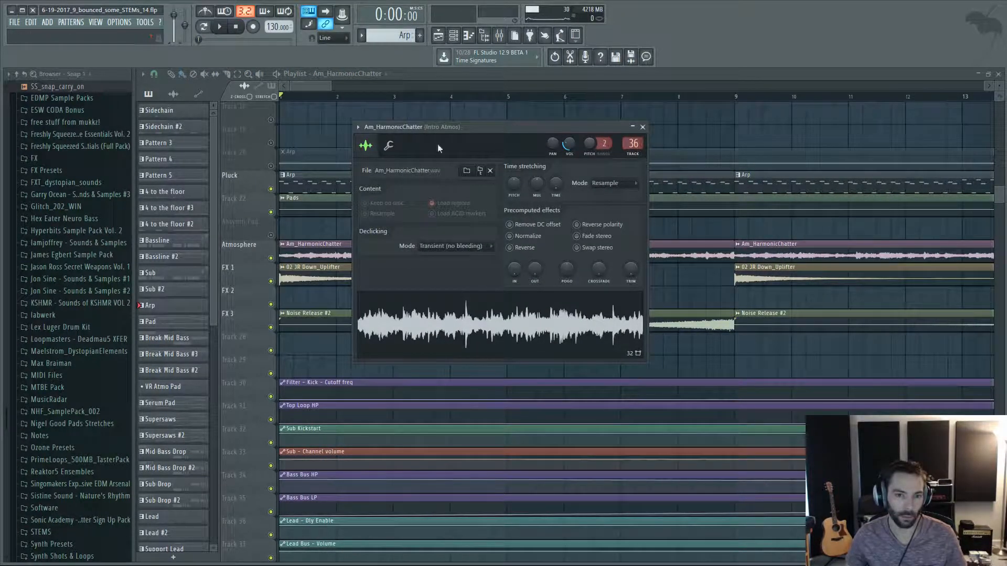
mouse_move(481, 128)
mouse_down()
mouse_move(589, 139)
mouse_move(484, 121)
mouse_up()
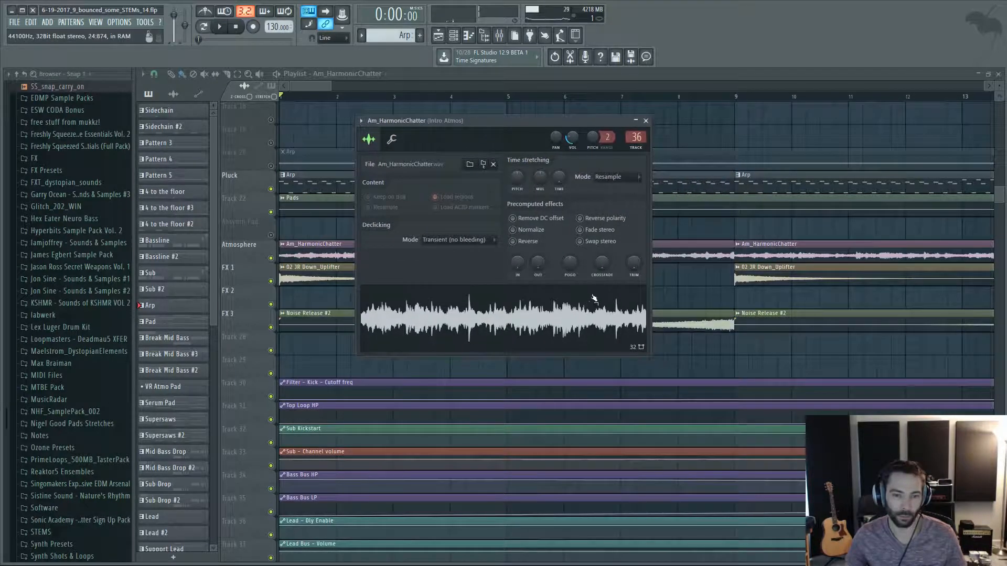
click(646, 121)
Play the intro from about bar 12 and stop playback before the bass enters.
scroll(353, 178, up, 5)
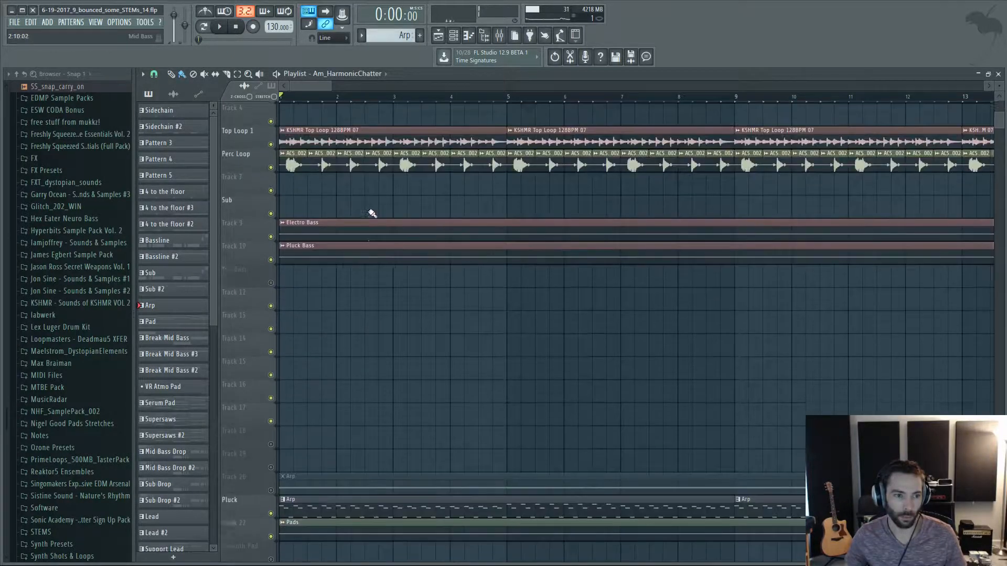
ctrl+scroll(364, 216, down, 6)
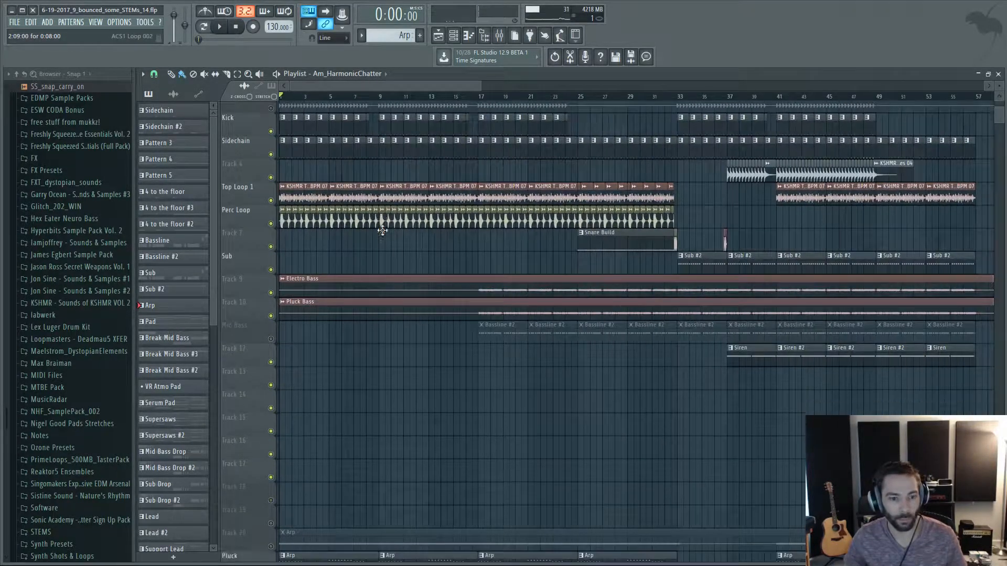
ctrl+scroll(499, 229, down, 3)
drag(390, 96, 371, 99)
scroll(394, 148, down, 2)
key(space)
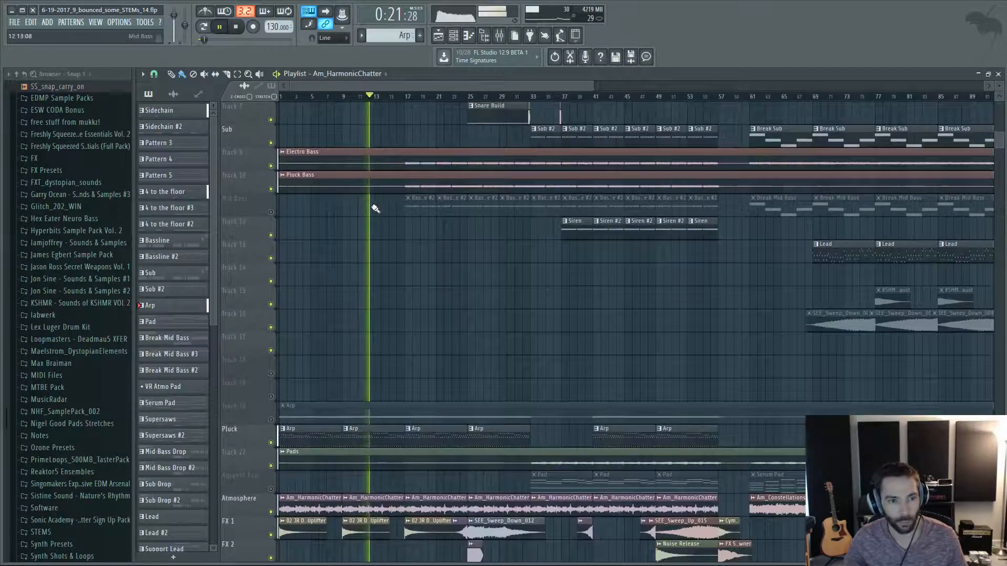
ctrl+scroll(379, 210, up, 4)
ctrl+scroll(477, 225, up, 2)
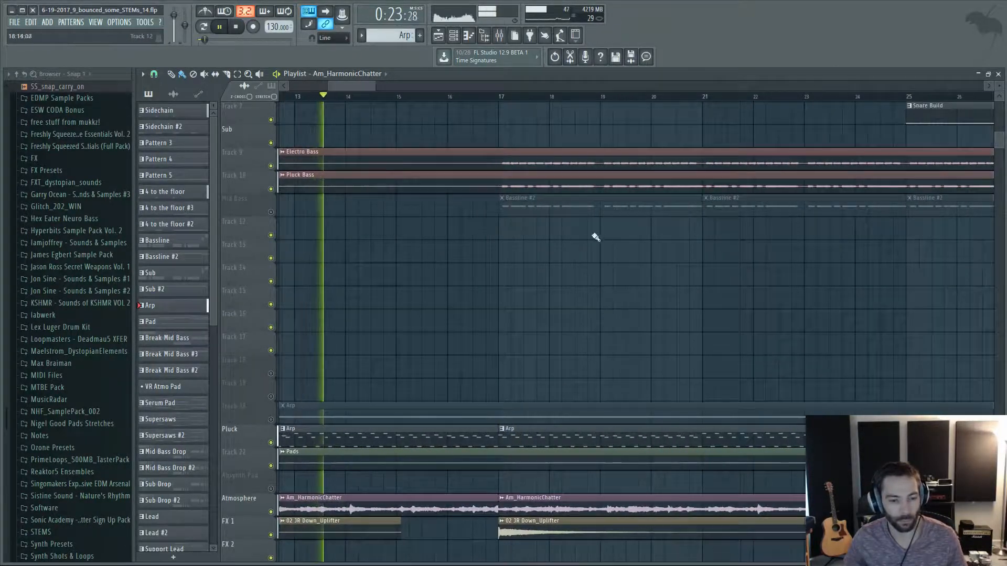
key(space)
Play the song from bar 17, where the Electro Bass and Pluck Bass parts start.
ctrl+scroll(576, 262, up, 2)
scroll(505, 254, up, 3)
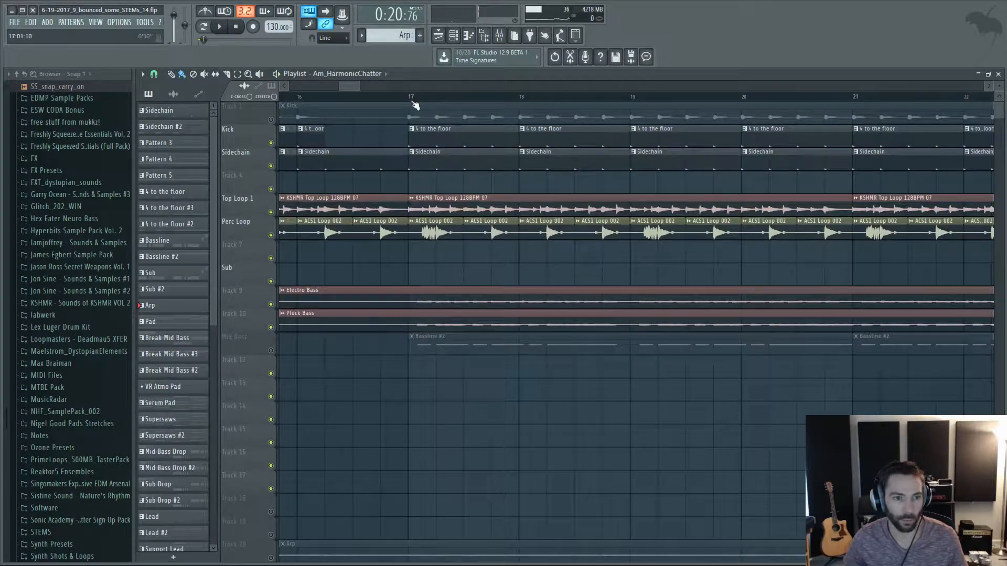
click(409, 97)
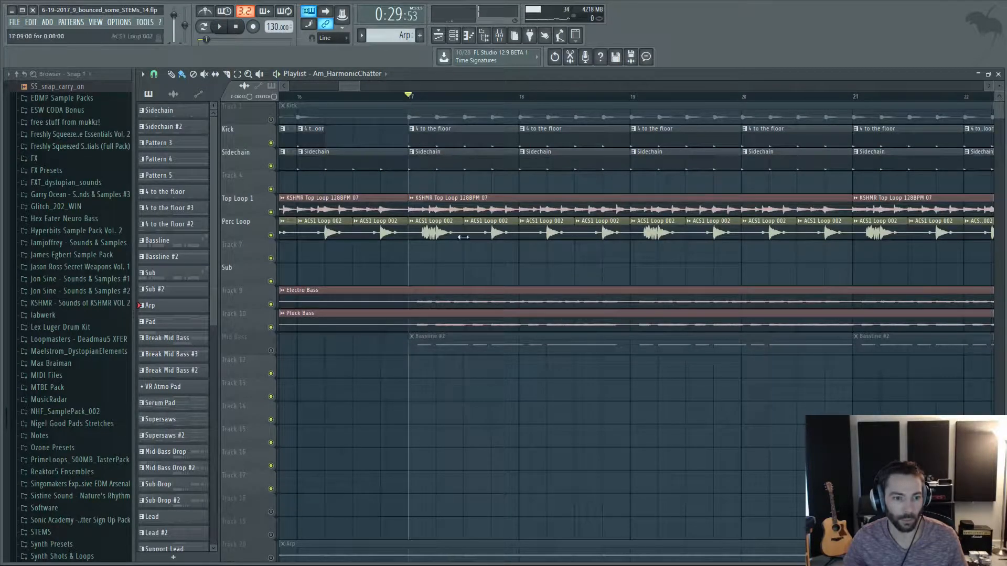
ctrl+scroll(491, 277, down, 2)
key(space)
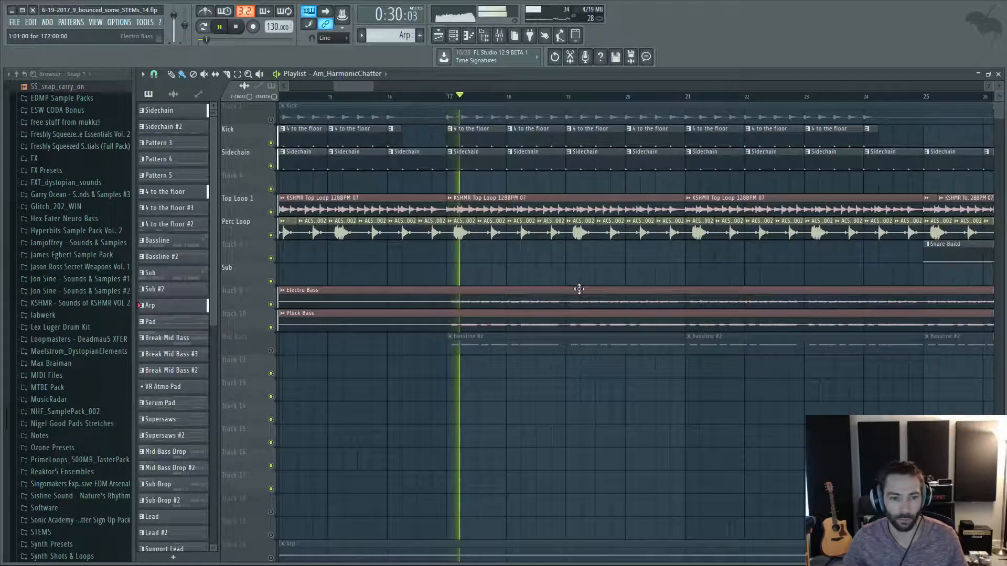
ctrl+scroll(580, 288, down, 4)
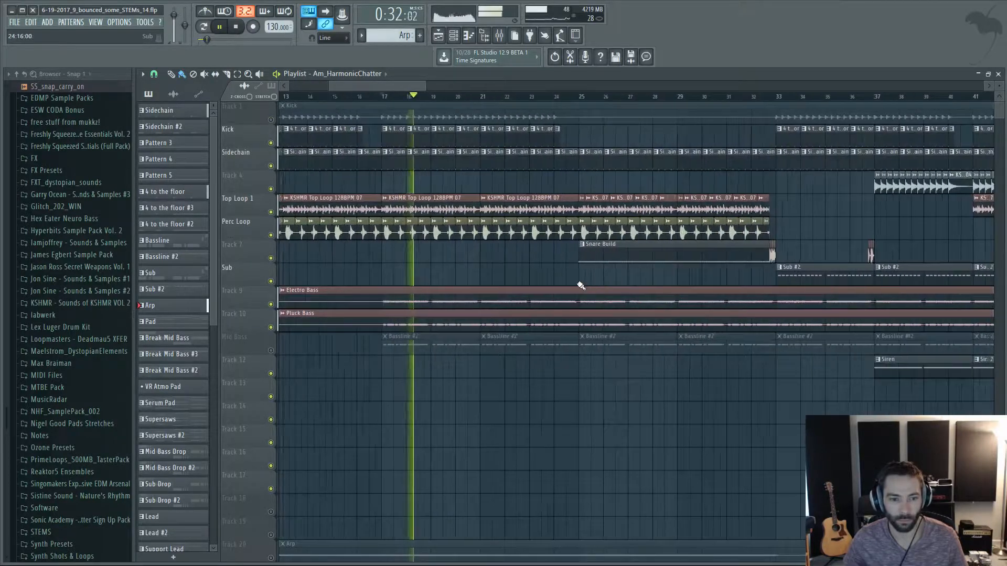
ctrl+scroll(577, 282, up, 4)
scroll(574, 281, down, 5)
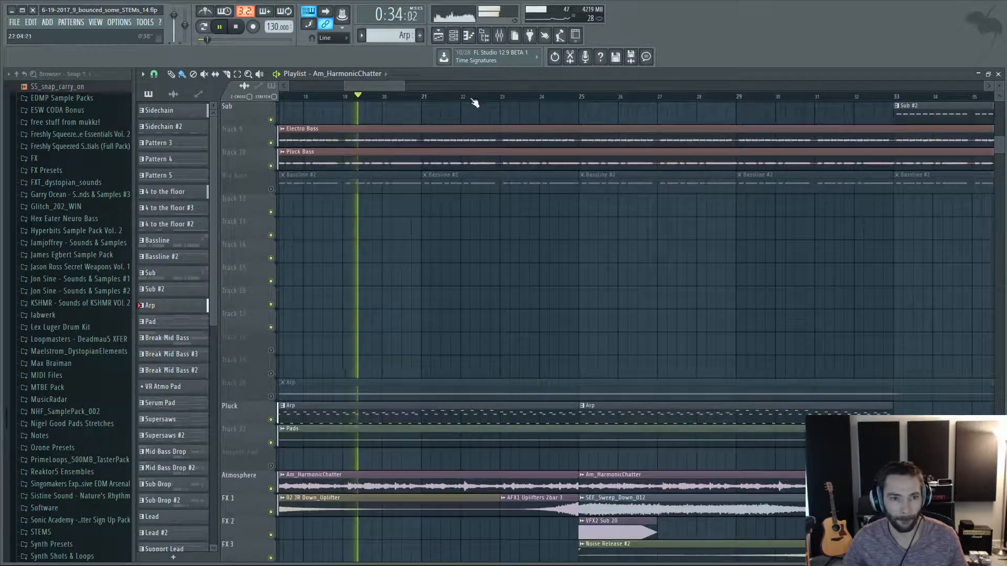
Move playback to about bar 23 and listen through the uplifter into the Snare Build section at bar 25.
click(509, 98)
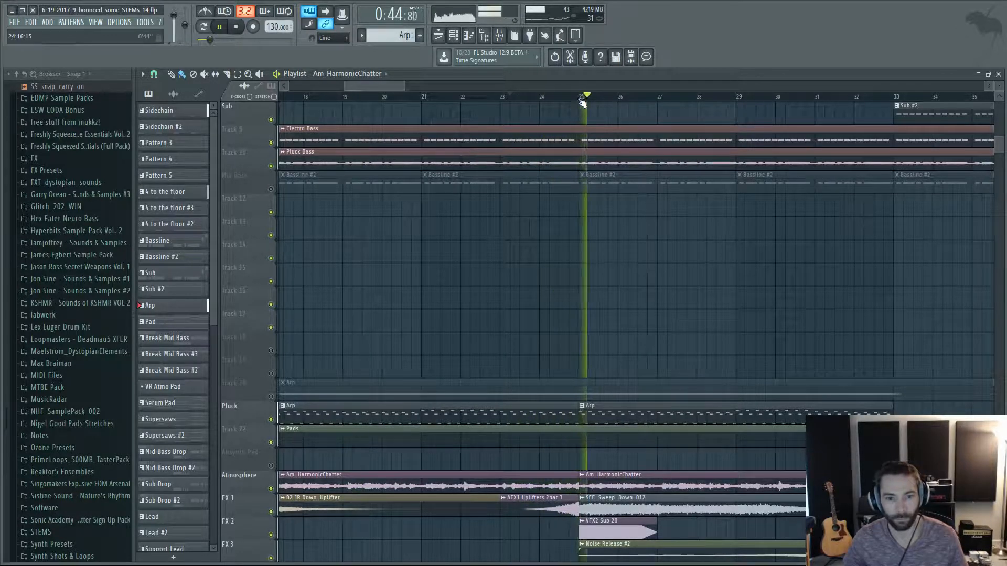
ctrl+scroll(708, 315, down, 4)
scroll(633, 340, up, 1)
scroll(633, 340, up, 6)
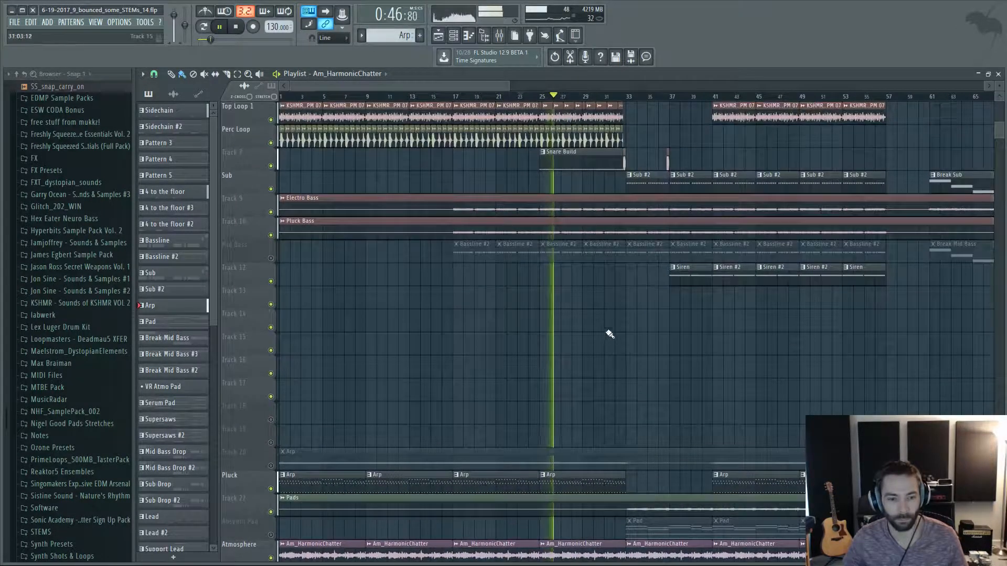
Inspect the Bass 2 and Bass 3 inserts and their effects in the mixer, and return to the playlist.
key(F9)
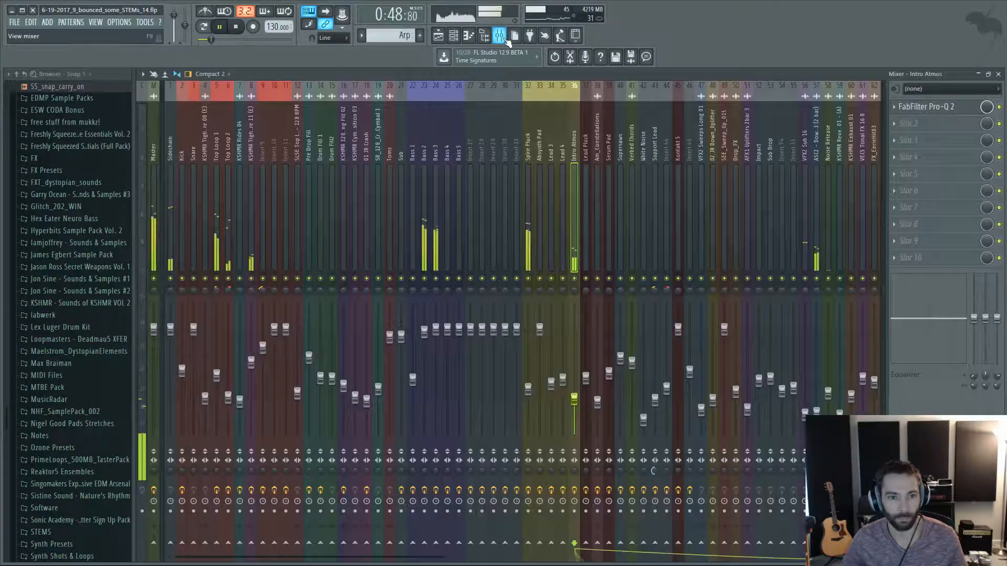
click(424, 146)
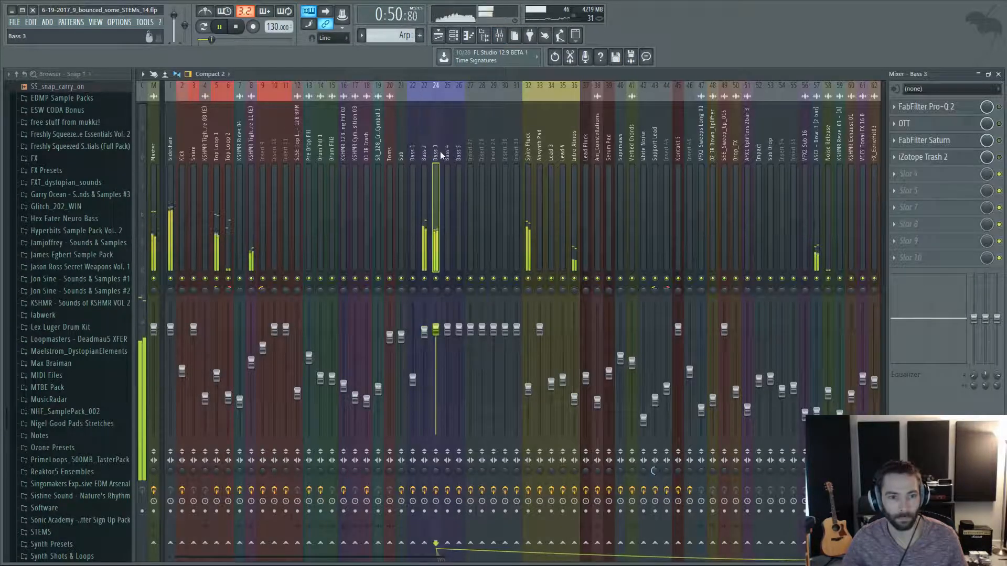
key(F9)
Follow the Snare Build playback up to the tom fill before bar 33 and stop it there.
scroll(602, 255, up, 5)
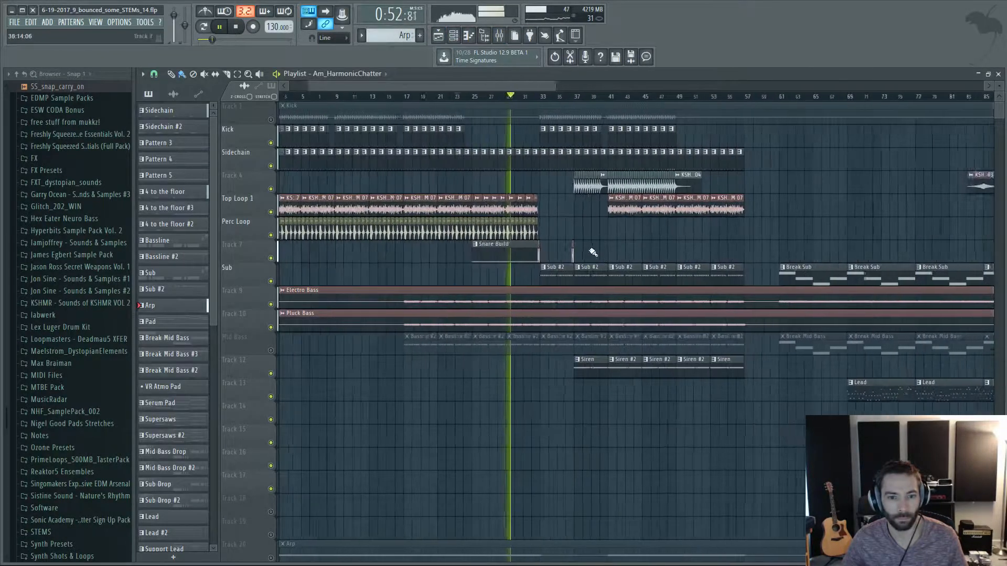
scroll(474, 189, up, 3)
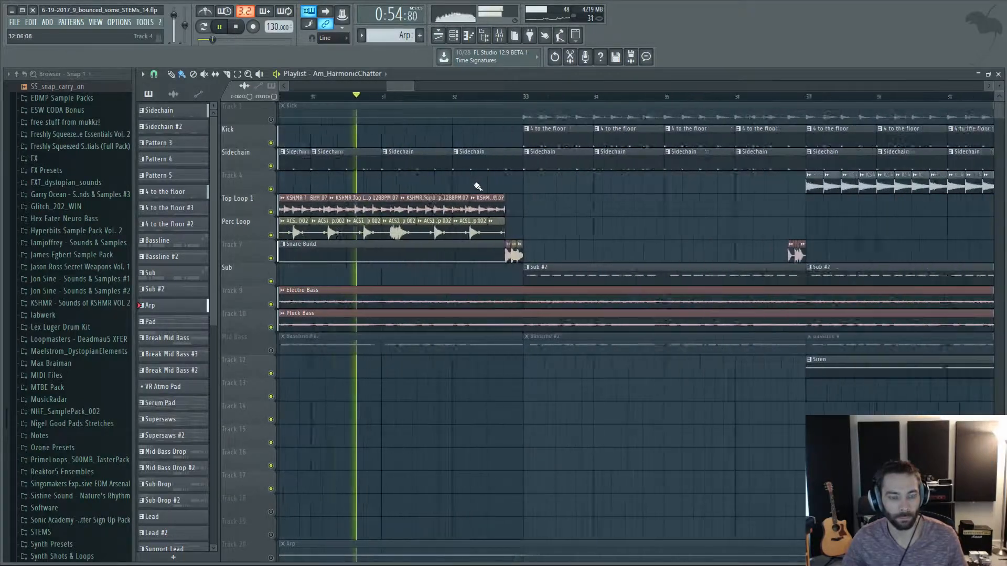
scroll(551, 192, down, 3)
scroll(559, 188, up, 4)
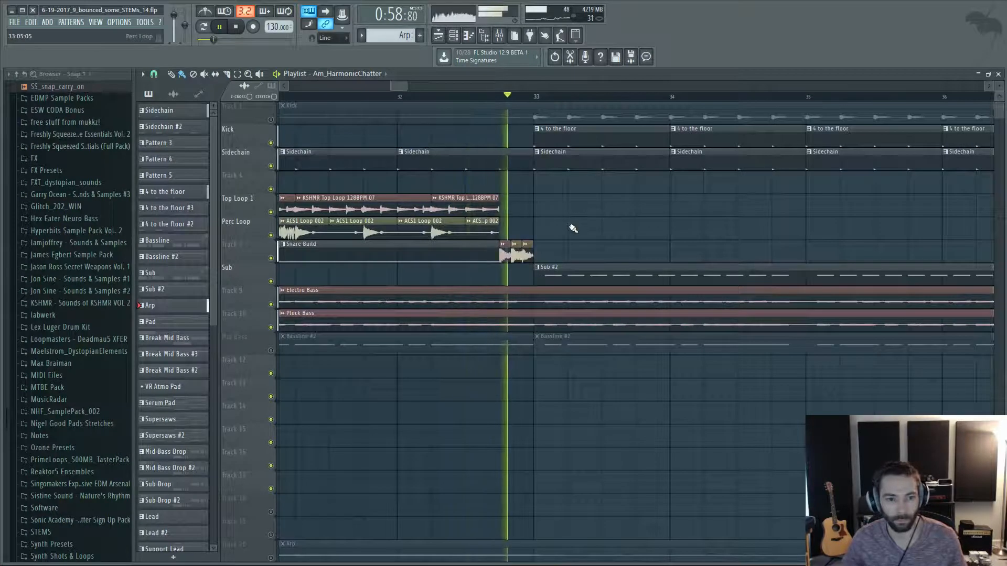
key(space)
Play only the KSHMR tom fill on the track below Perc Loop, from its first hit up to bar 33.
scroll(530, 213, up, 4)
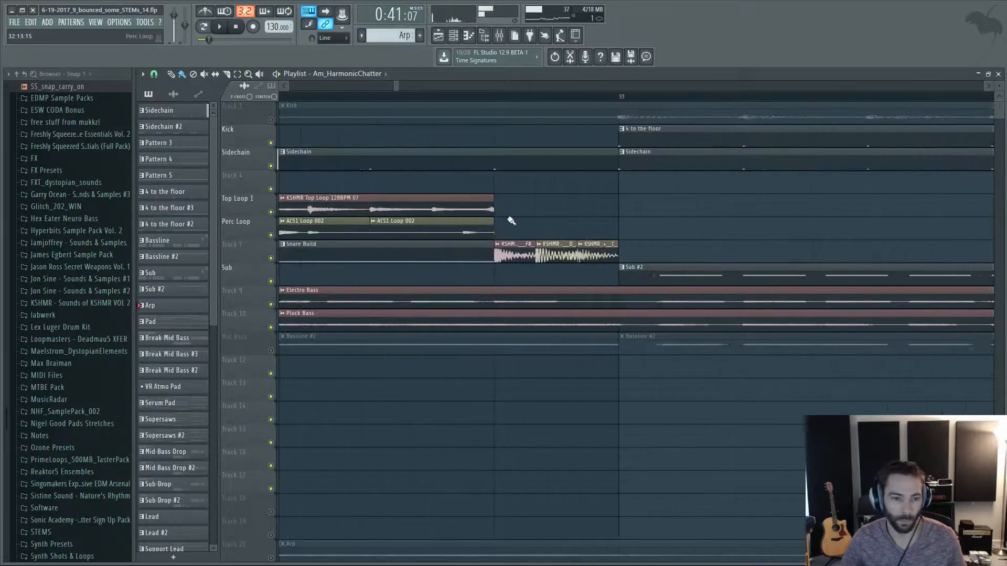
click(495, 98)
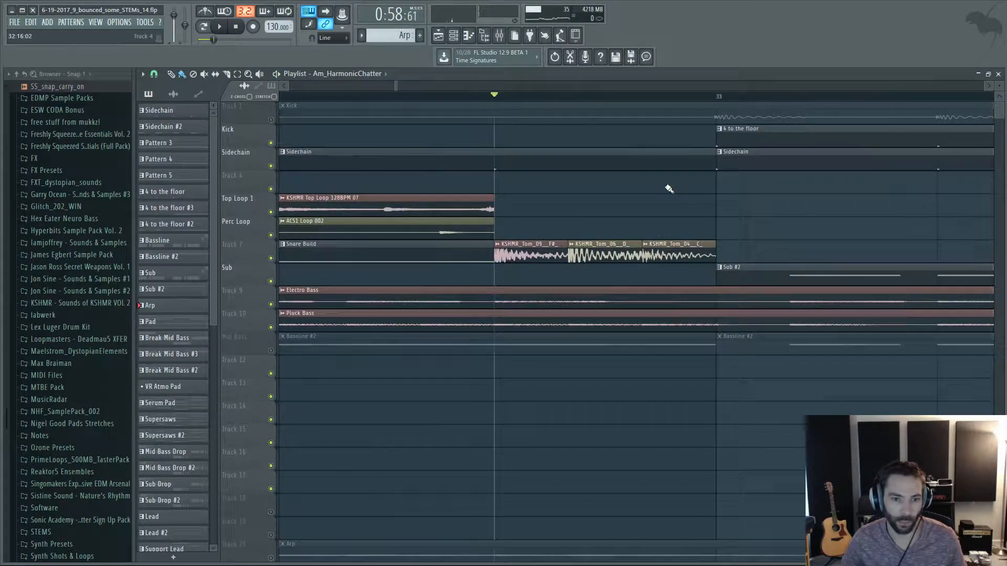
scroll(826, 223, down, 3)
key(space)
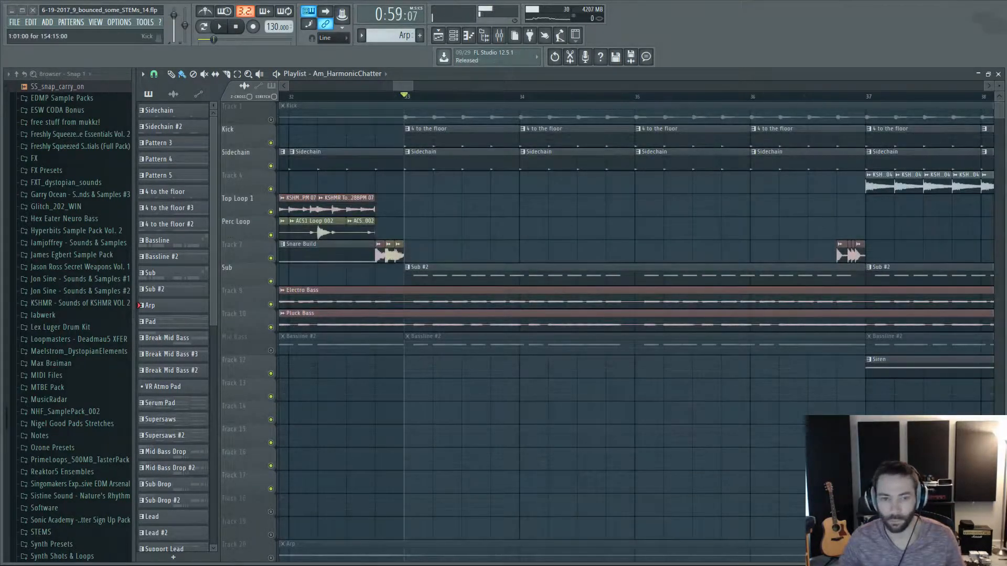
scroll(414, 235, up, 2)
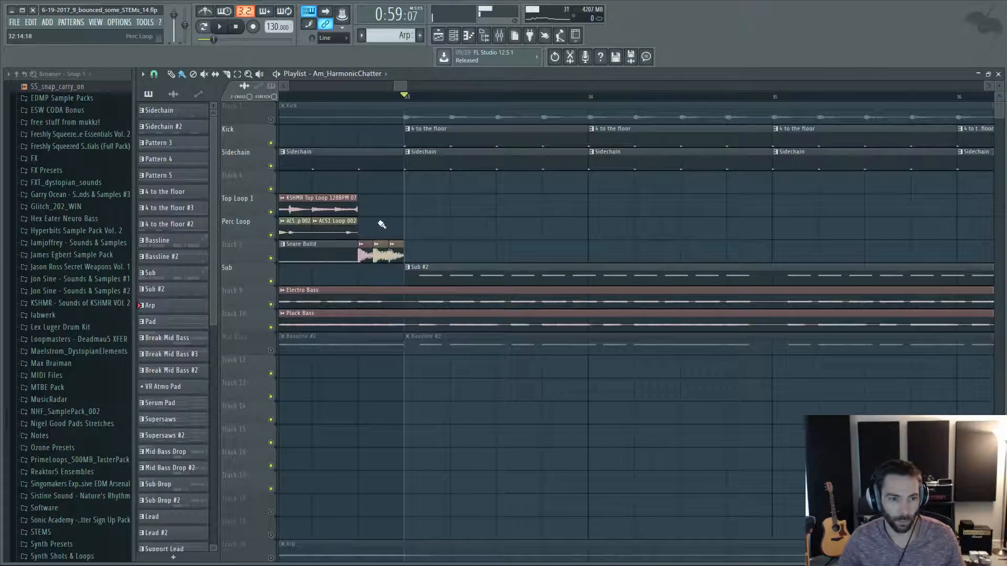
scroll(381, 225, down, 2)
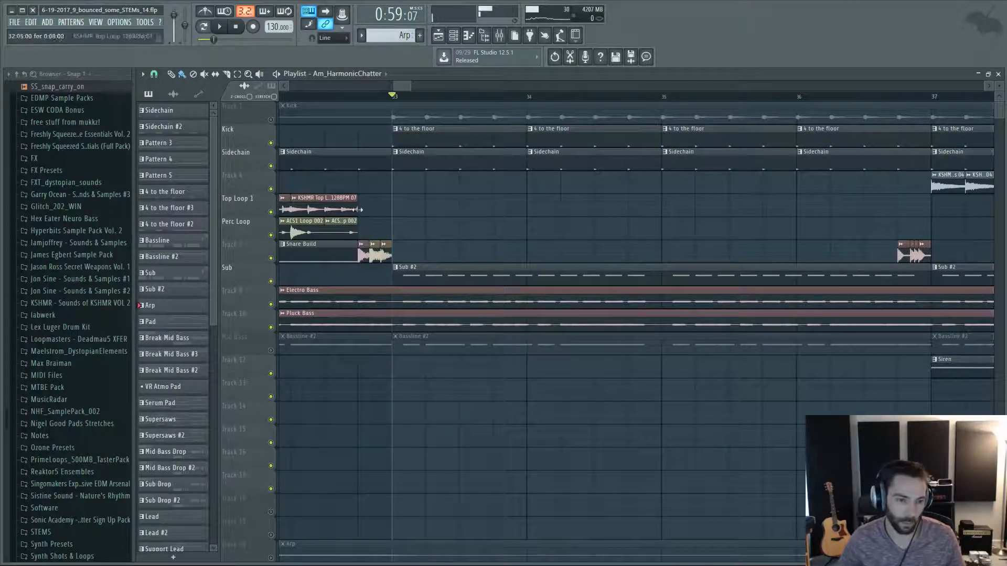
scroll(358, 209, up, 2)
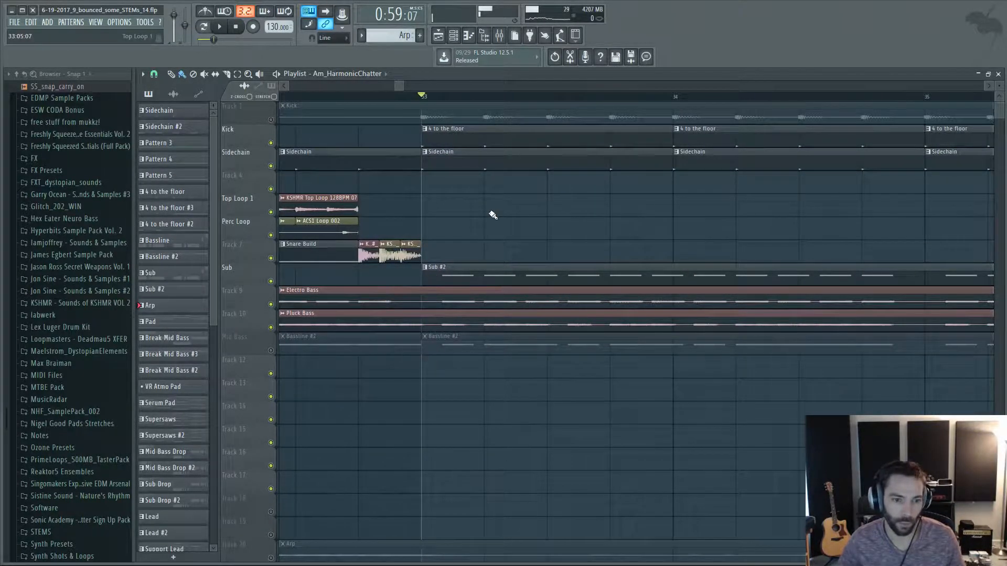
scroll(493, 215, down, 3)
scroll(493, 215, up, 3)
scroll(493, 215, down, 2)
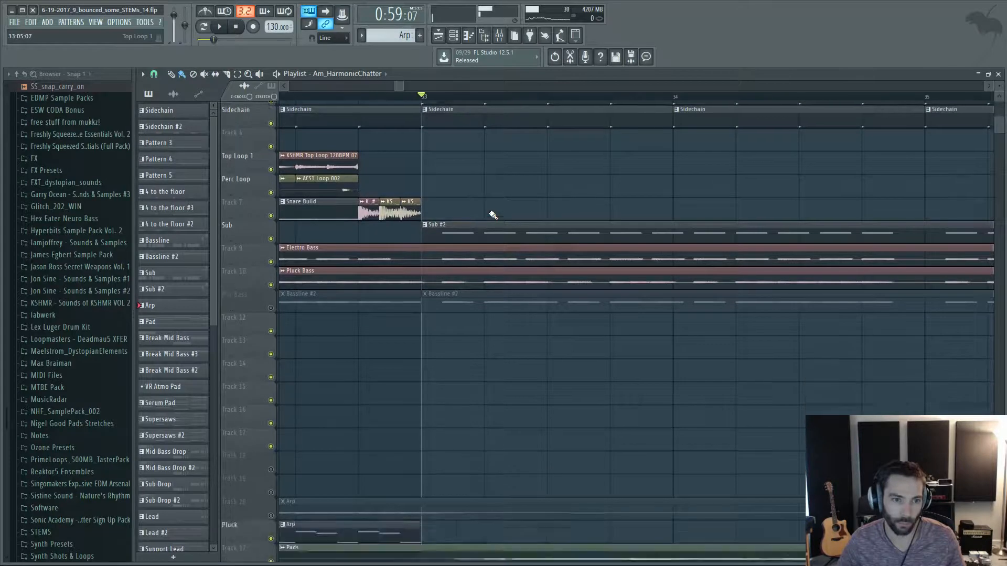
Examine the atmosphere, FX and automation clips around bar 33 below the bass tracks.
scroll(493, 215, down, 1)
scroll(472, 223, down, 10)
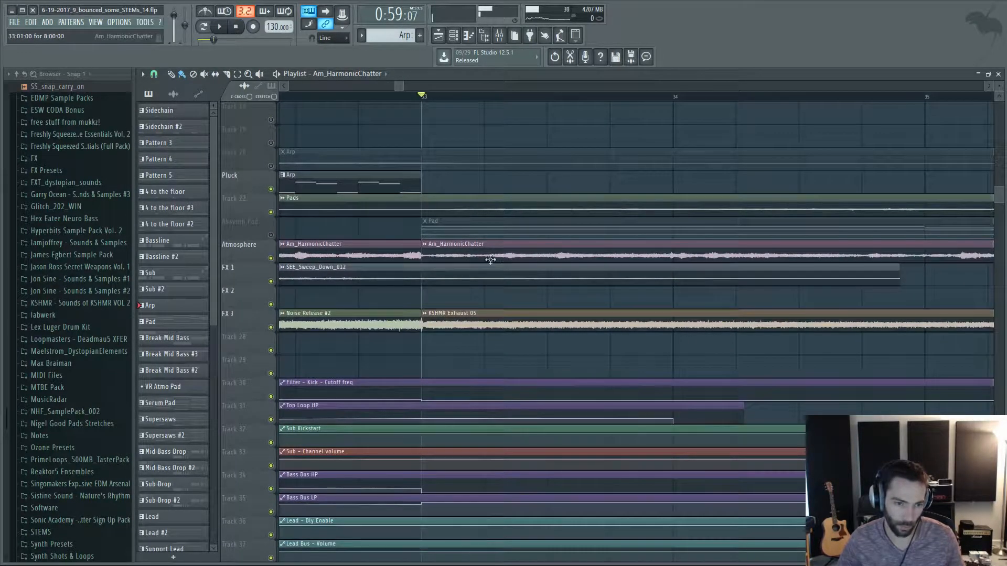
scroll(562, 259, down, 2)
scroll(530, 210, down, 3)
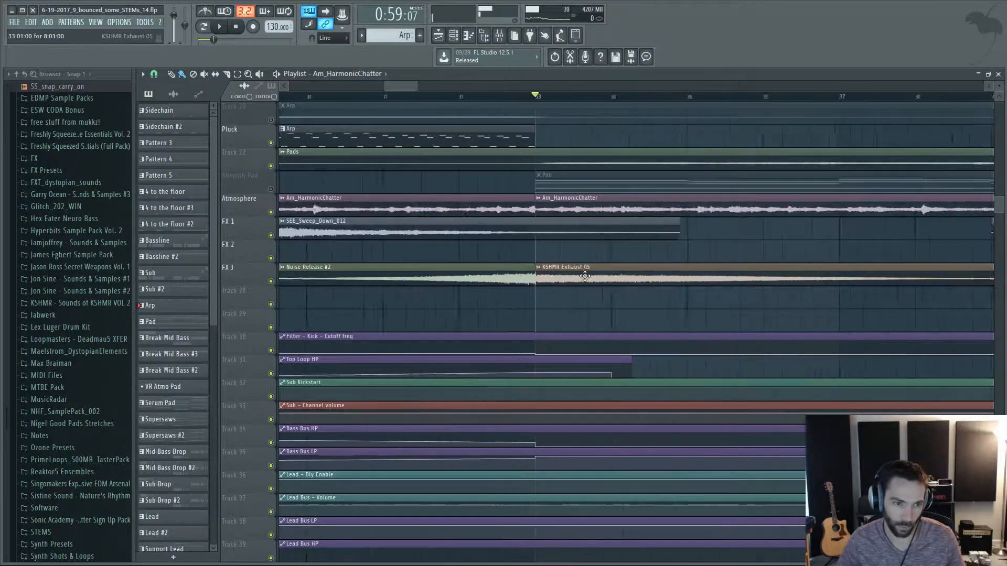
scroll(568, 173, up, 8)
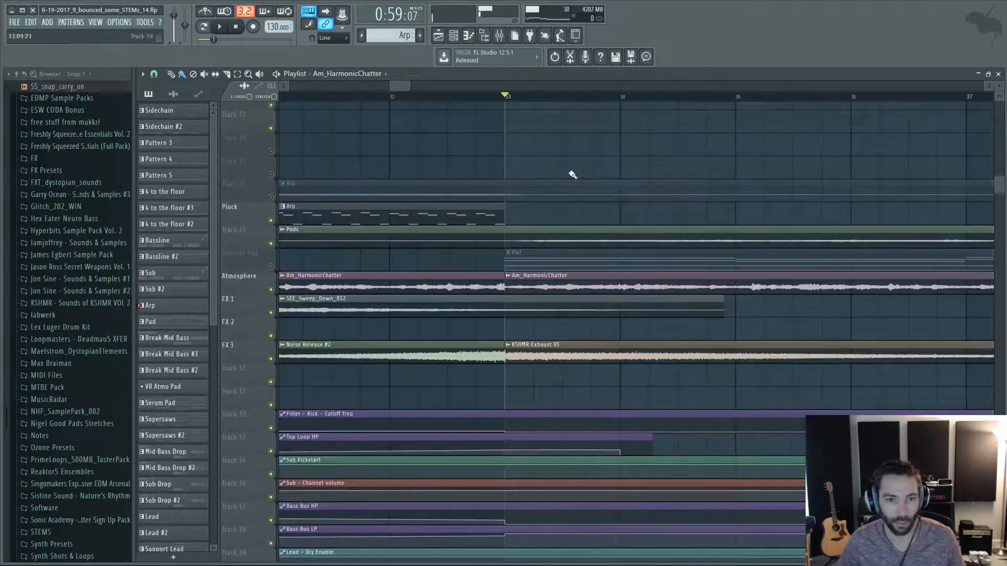
scroll(609, 218, down, 3)
scroll(653, 210, up, 3)
scroll(640, 252, up, 8)
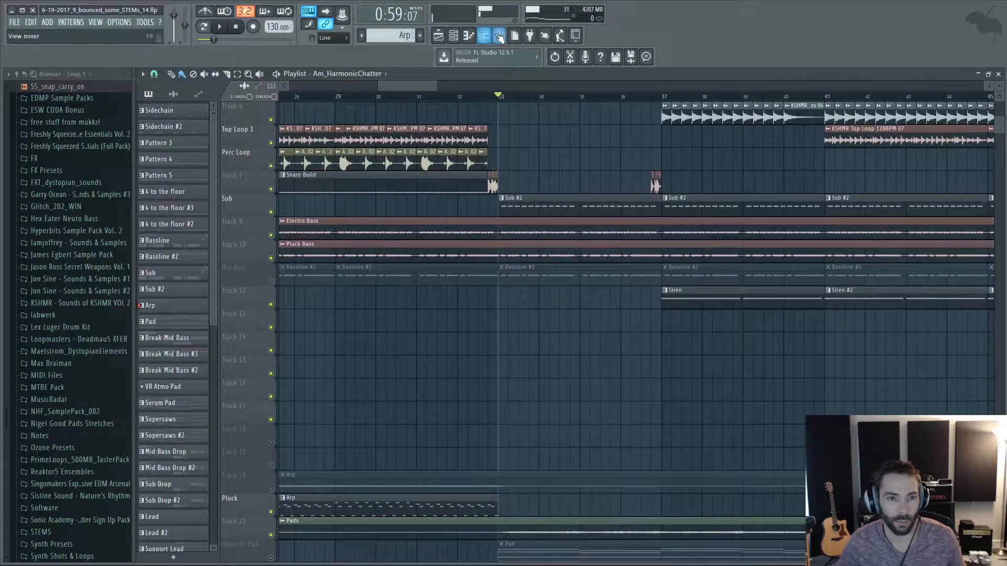
Play from bar 33 with the Bass 2 and Bass 3 inserts soloed in the mixer, compare them, and return to the playlist.
key(F9)
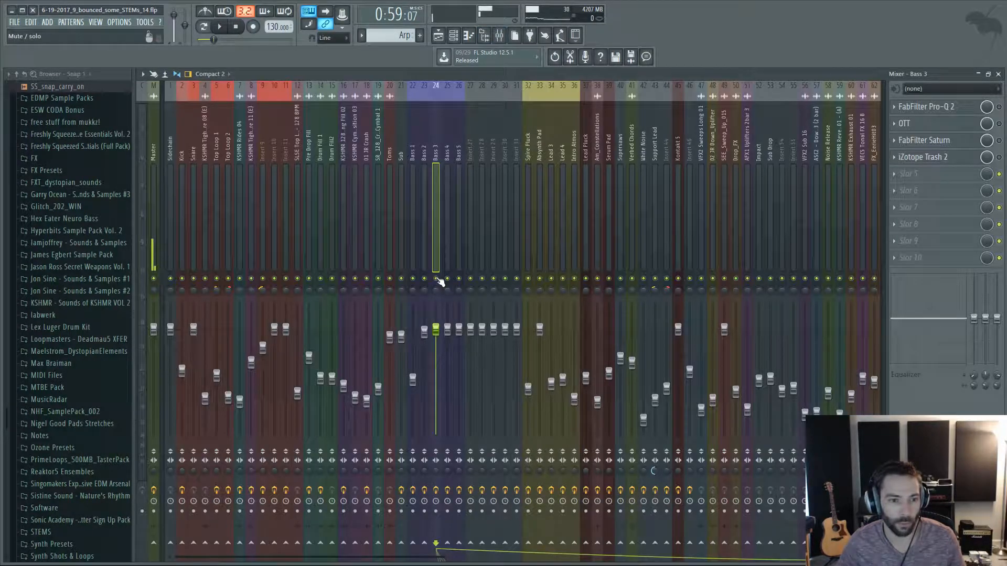
key(space)
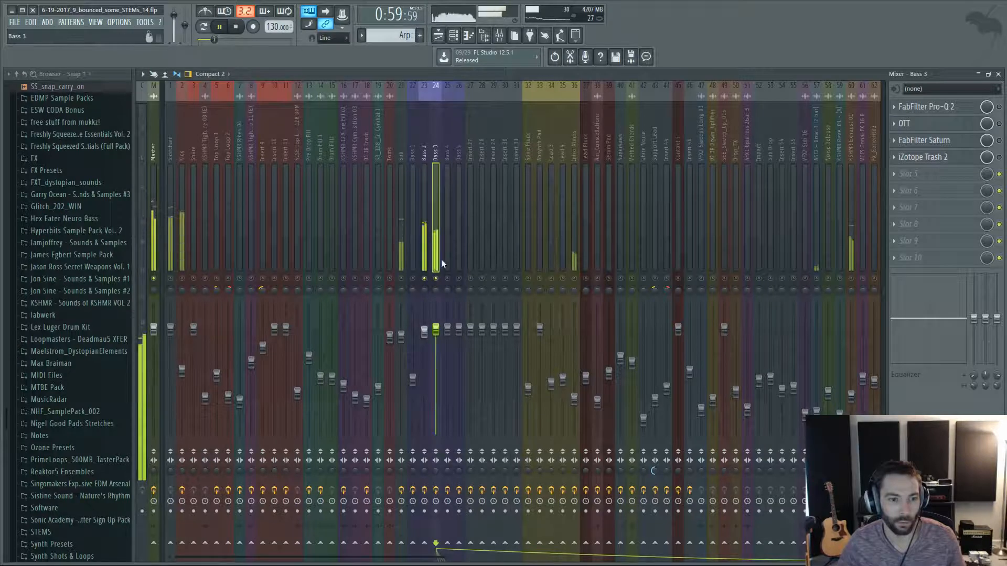
click(424, 150)
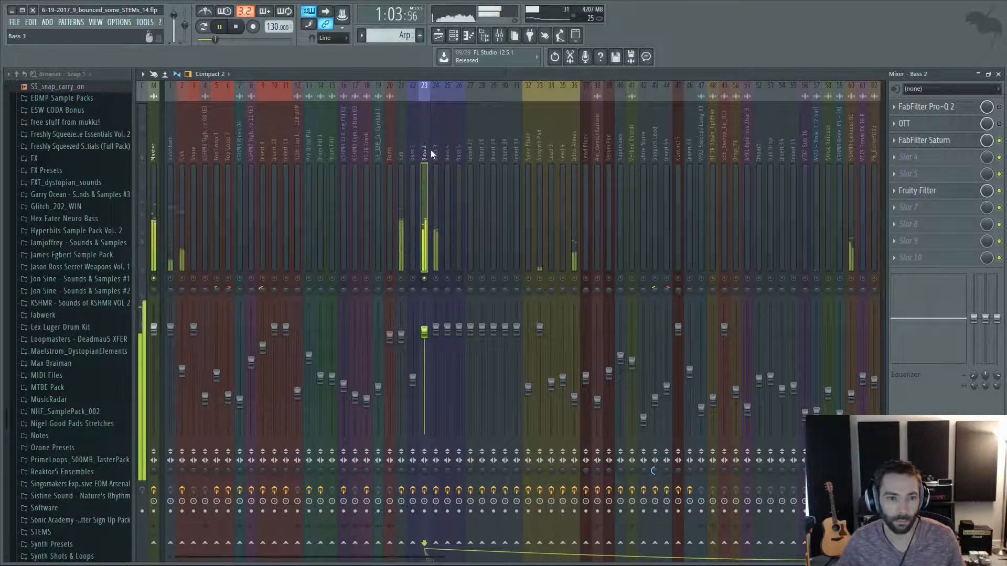
click(431, 153)
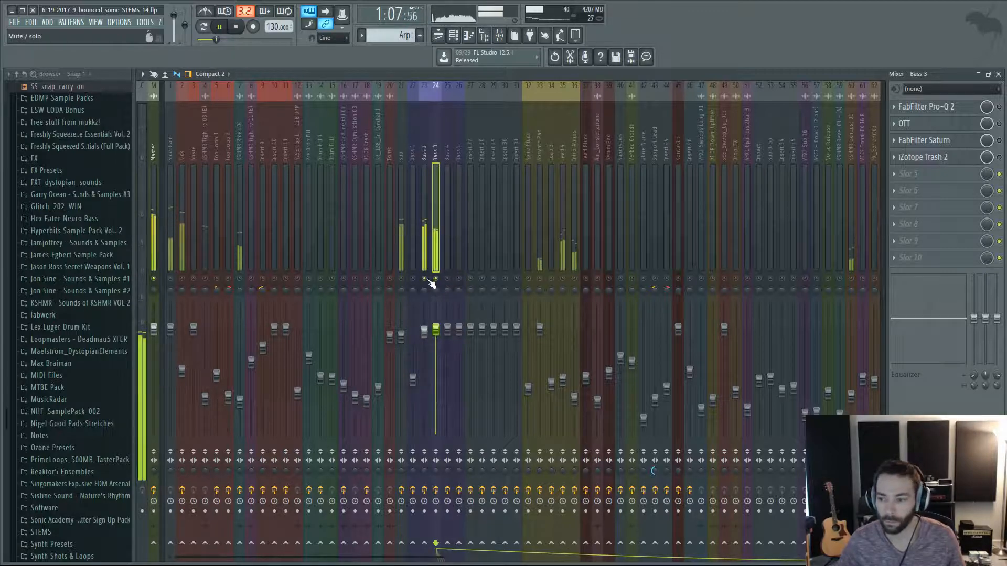
key(space)
click(426, 137)
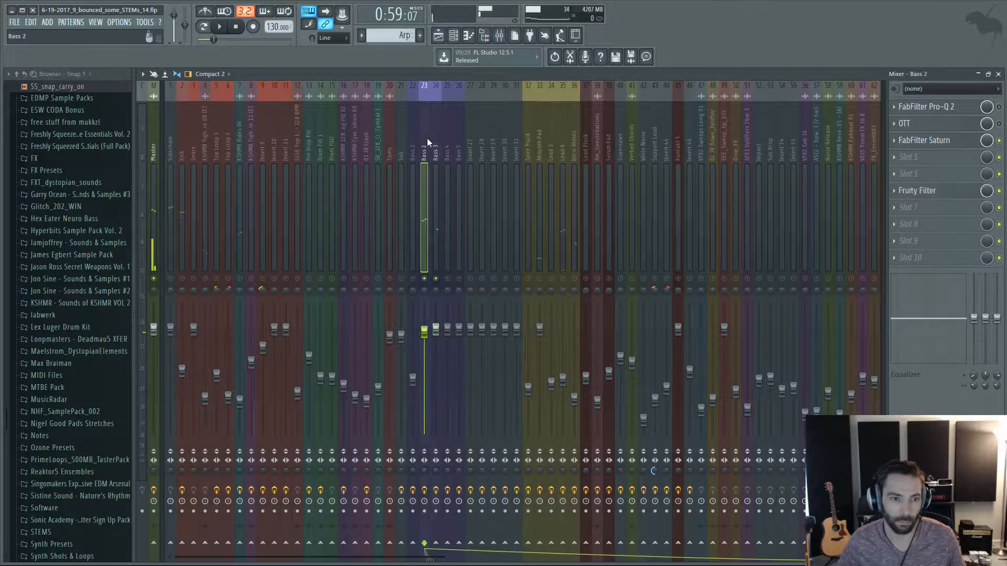
click(438, 35)
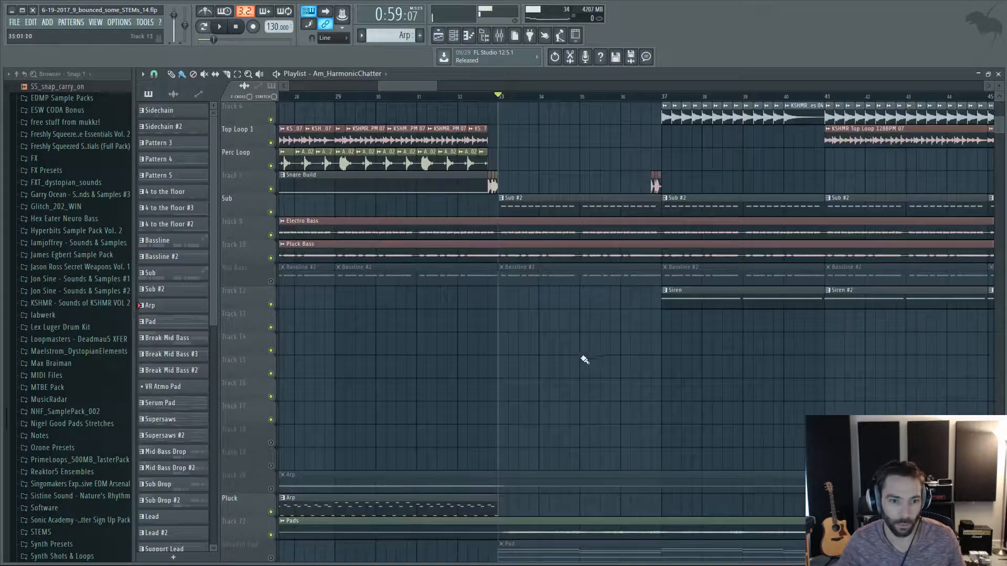
Move the playhead to bar 36, revisit the bass inserts in the mixer, and play through the snare fill into bar 37.
scroll(584, 359, up, 5)
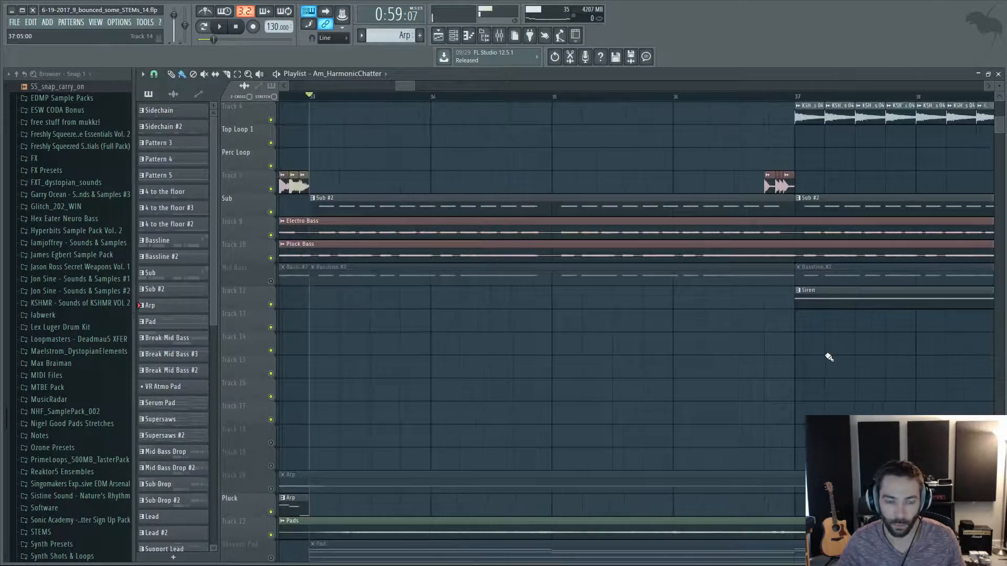
scroll(829, 357, down, 3)
scroll(915, 354, up, 3)
scroll(696, 296, up, 2)
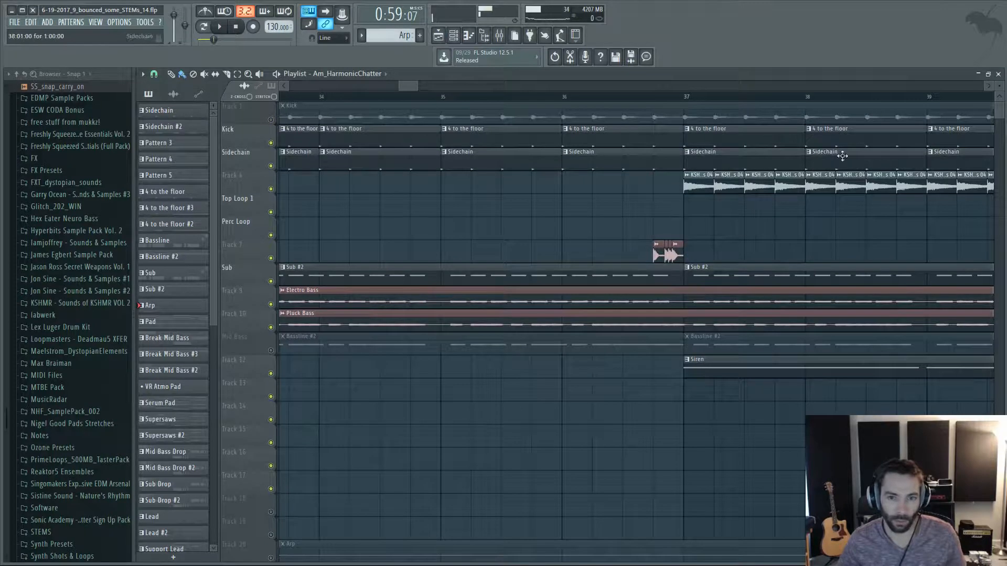
click(573, 97)
click(505, 39)
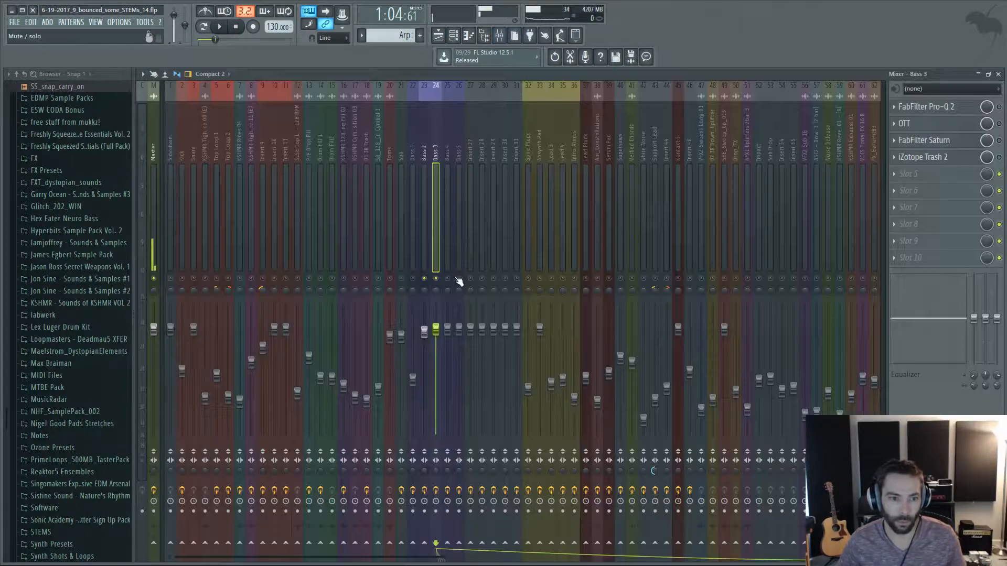
click(440, 35)
key(space)
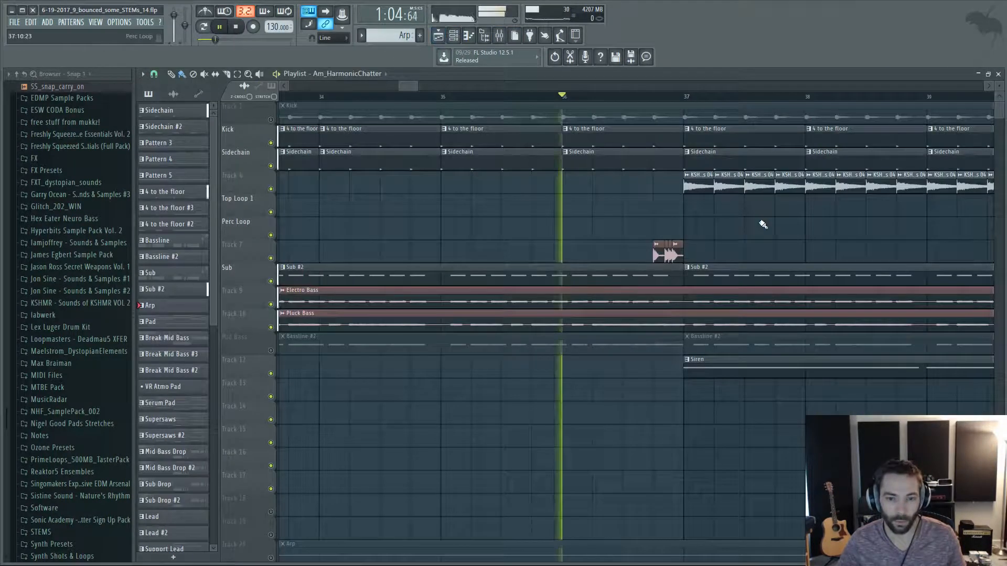
scroll(744, 236, up, 4)
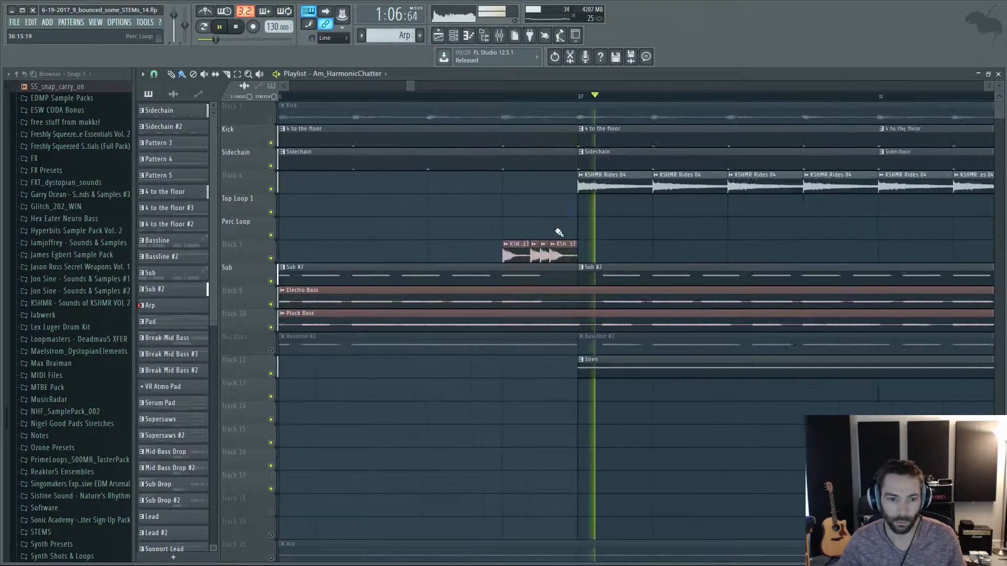
scroll(774, 234, down, 4)
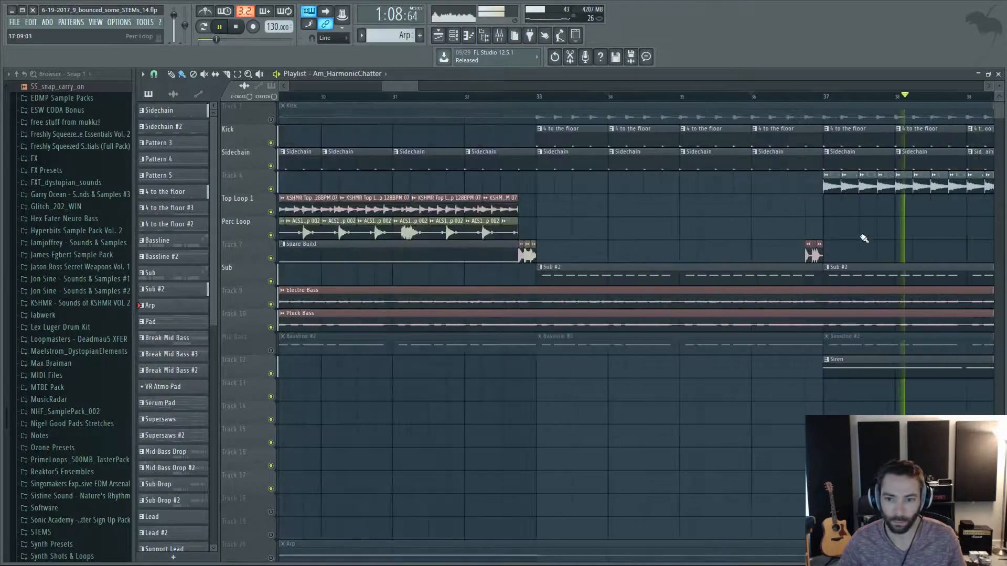
Follow the playback through the Siren section past bar 41, viewing the Pluck and FX tracks, and stop it.
drag(425, 86, 442, 84)
scroll(605, 239, up, 3)
scroll(604, 238, down, 3)
scroll(606, 241, down, 2)
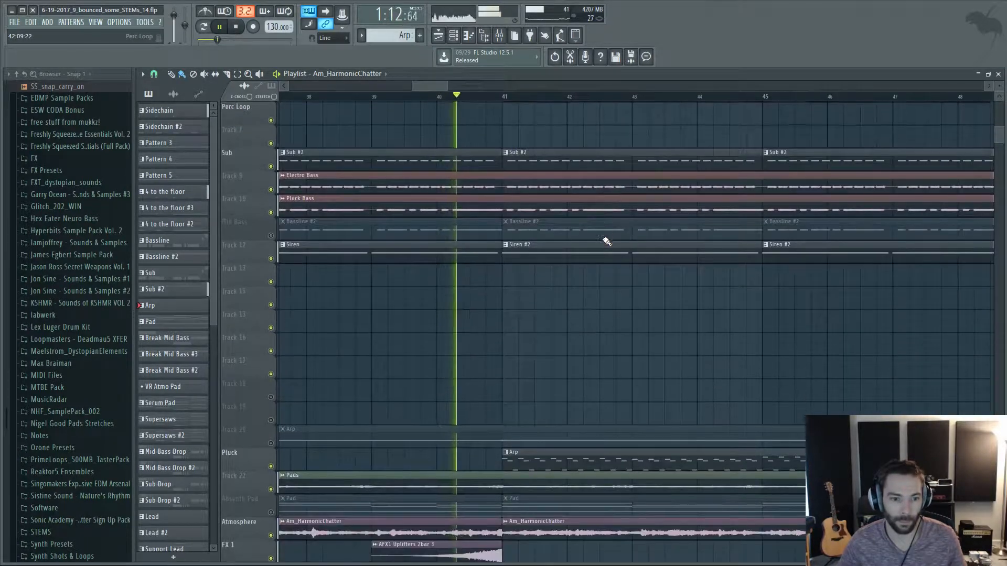
scroll(524, 304, down, 6)
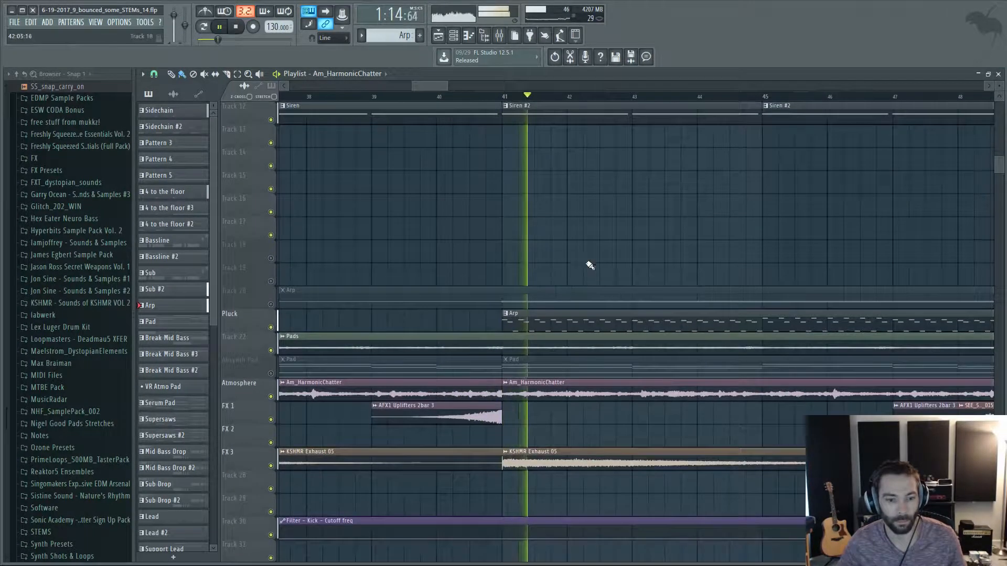
scroll(590, 288, up, 5)
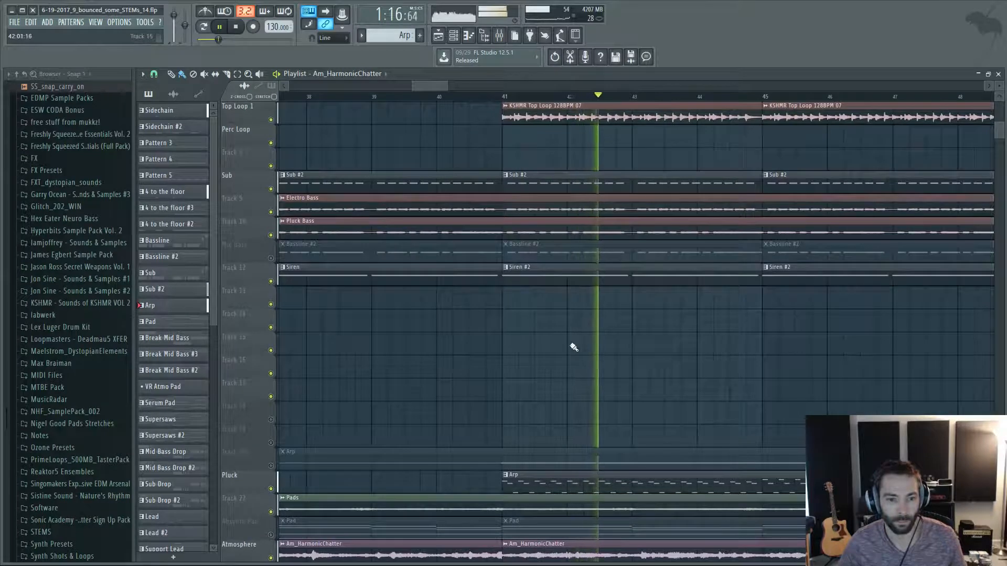
scroll(573, 348, up, 2)
key(space)
Examine the snare fill before bar 37, the kick and ride gap before bar 41, and the Siren clips below.
scroll(467, 241, up, 3)
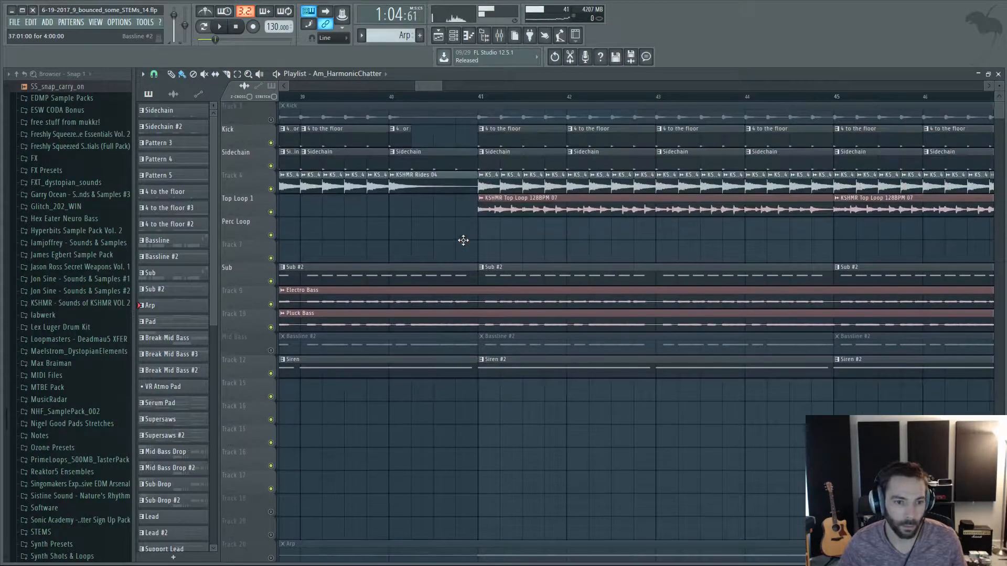
scroll(464, 246, down, 3)
scroll(320, 241, up, 4)
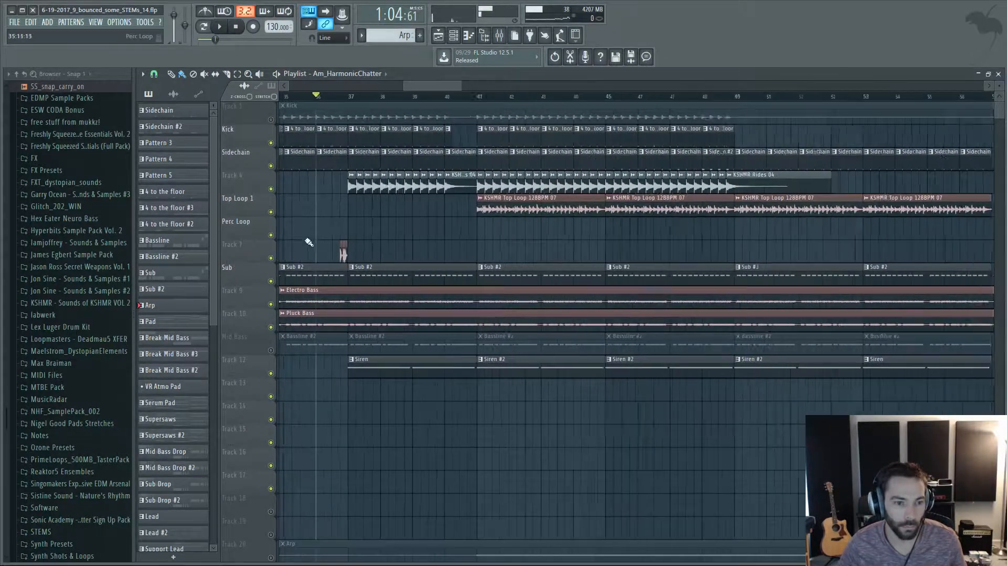
scroll(382, 253, up, 2)
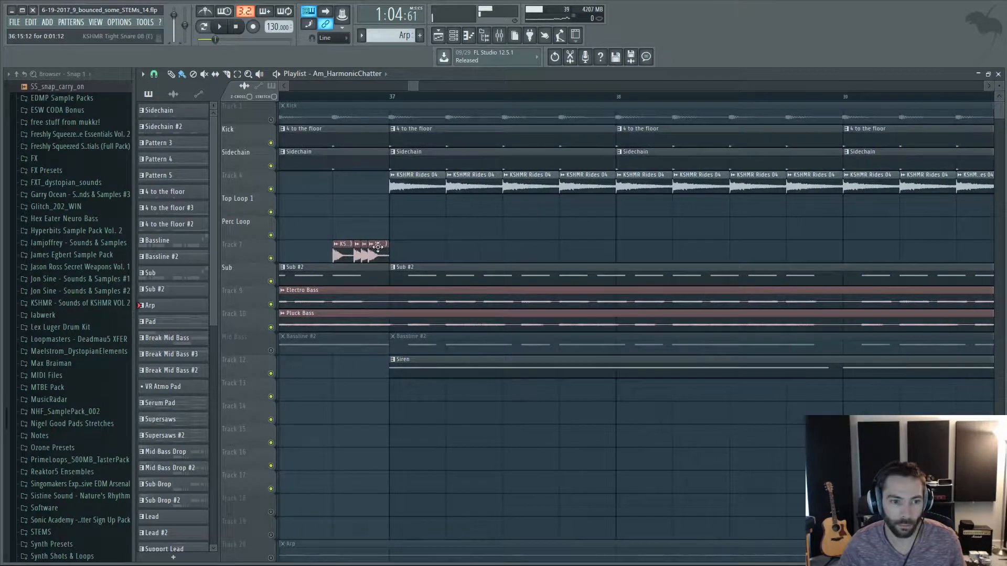
scroll(658, 240, up, 3)
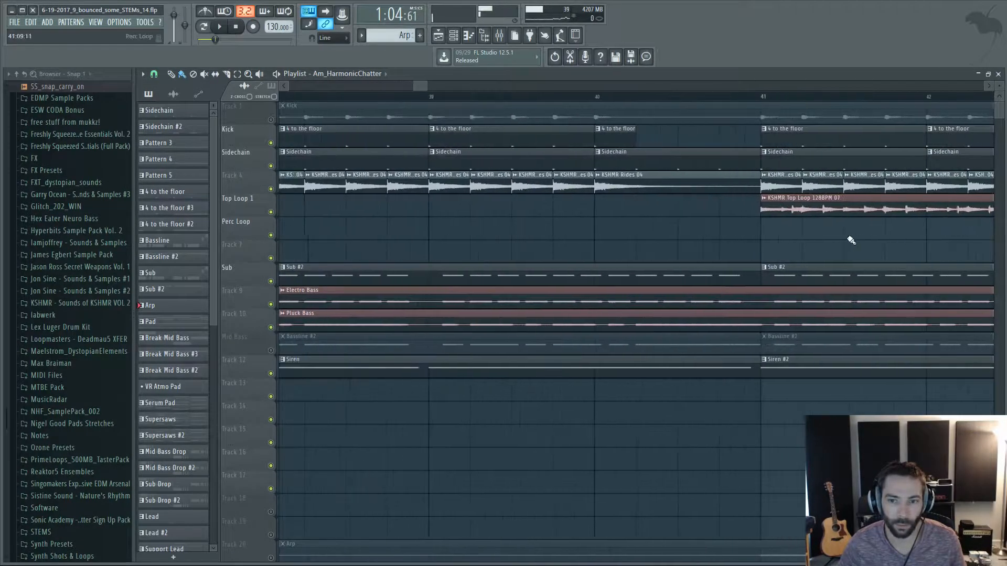
scroll(787, 242, up, 1)
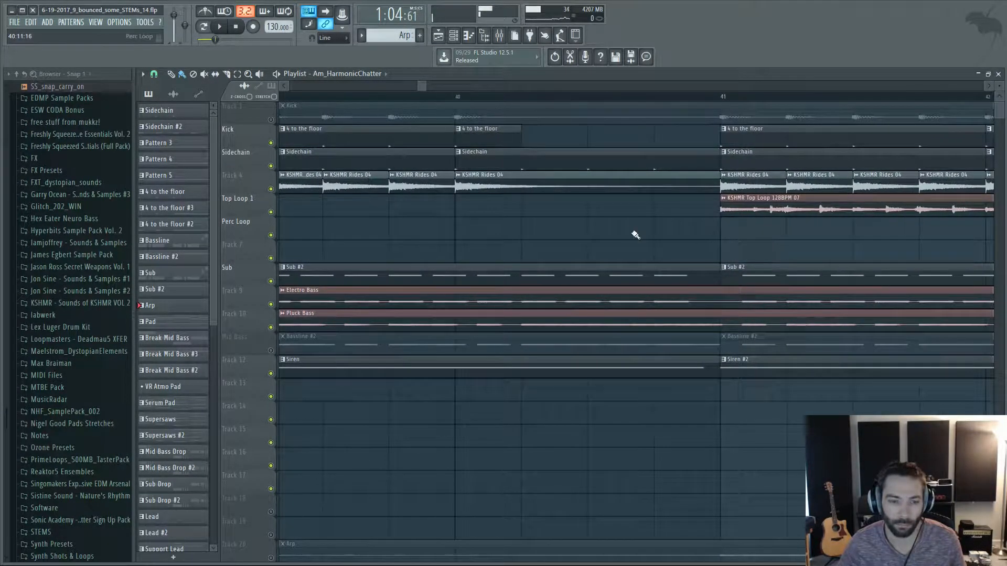
scroll(593, 227, down, 3)
scroll(589, 221, down, 3)
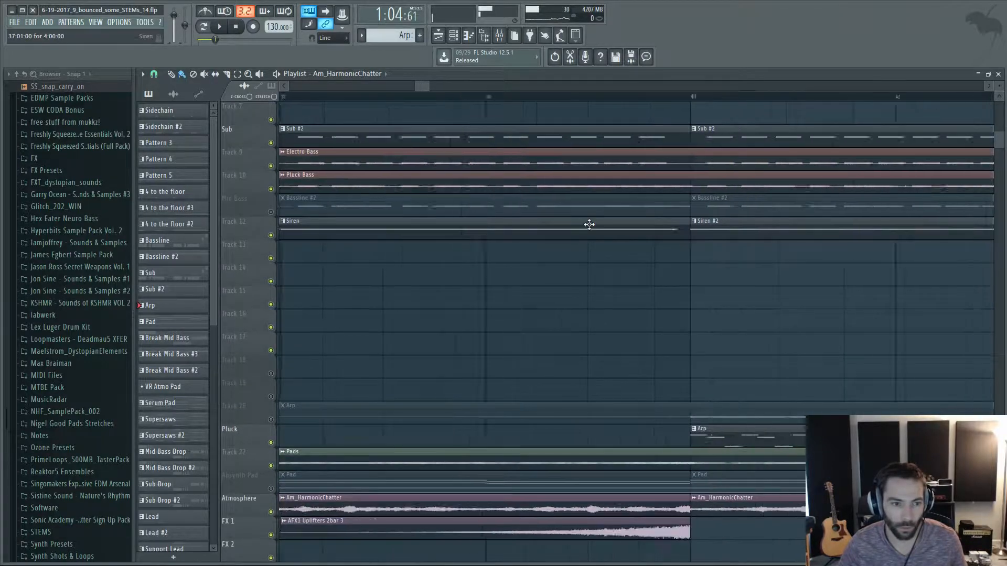
Inspect the Siren pattern's notes and its Serum instrument with the FX Police Siren preset, and return to the playlist.
double_click(521, 227)
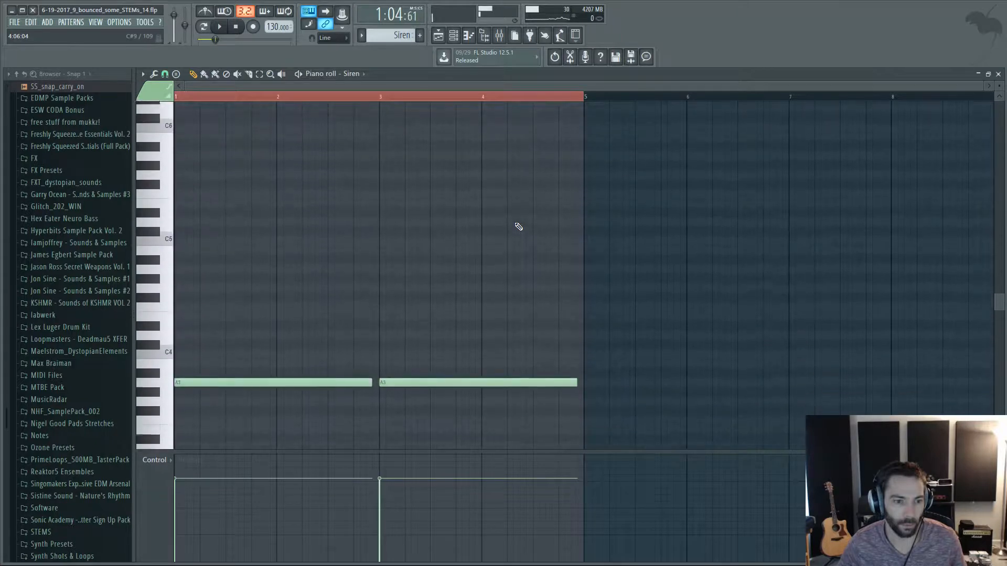
click(454, 36)
scroll(942, 308, down, 4)
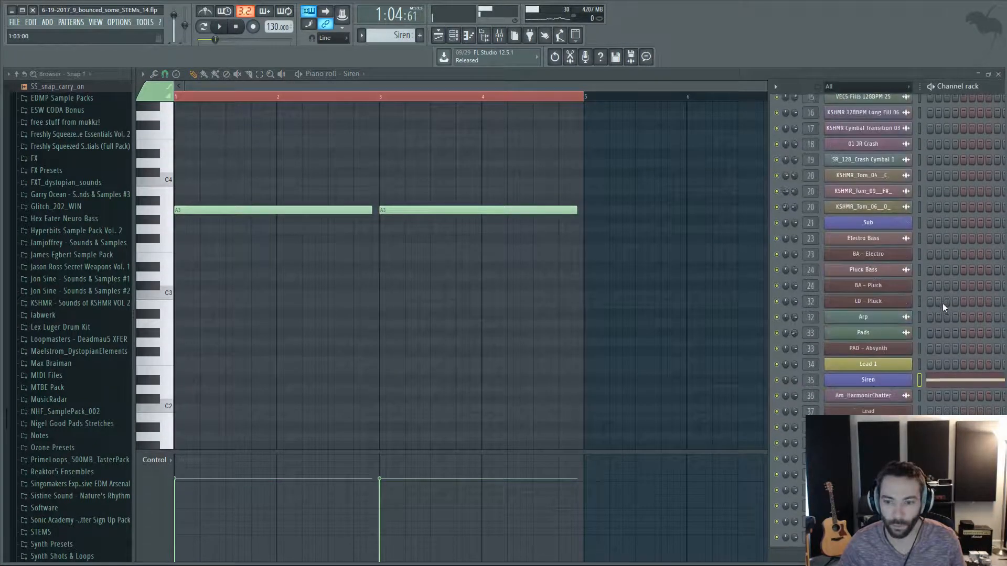
click(879, 379)
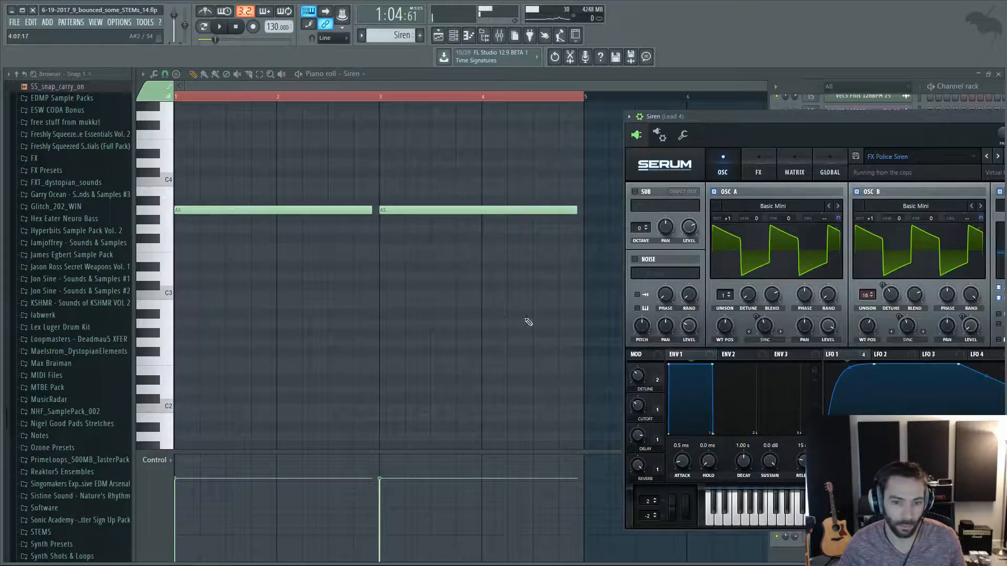
drag(890, 119, 654, 121)
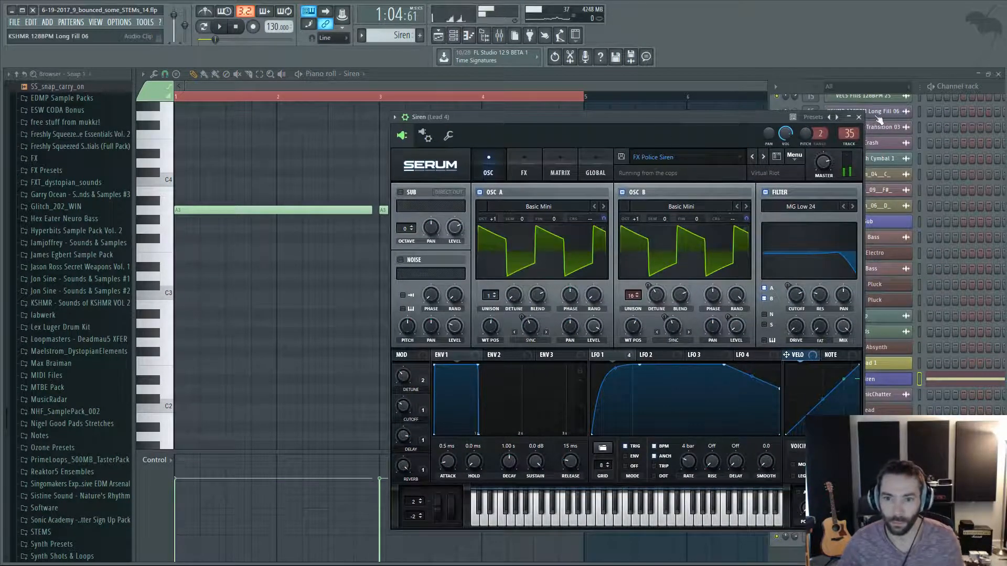
click(858, 117)
click(439, 36)
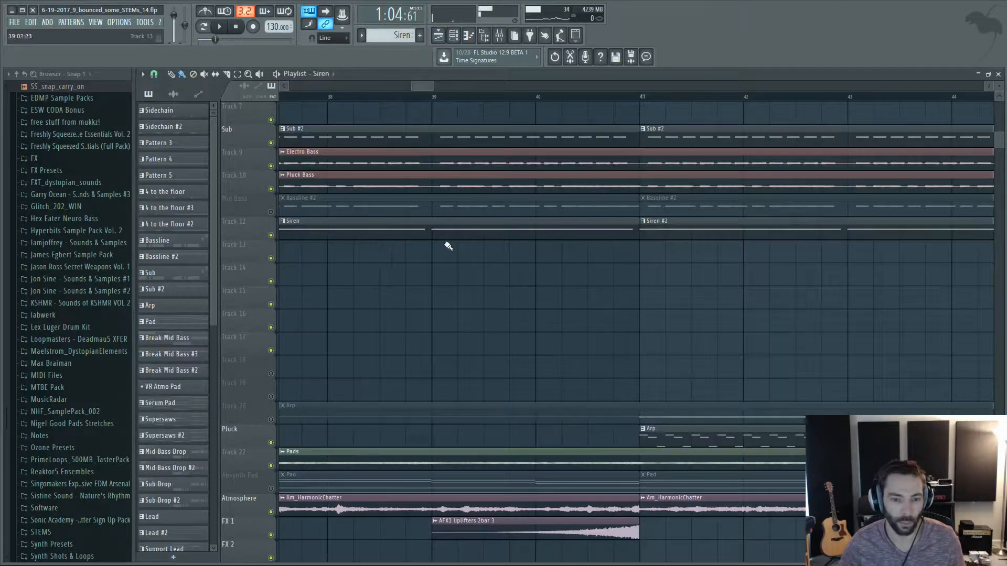
Play a short passage from bar 41, where the Arp pattern enters, and stop it.
scroll(449, 246, down, 3)
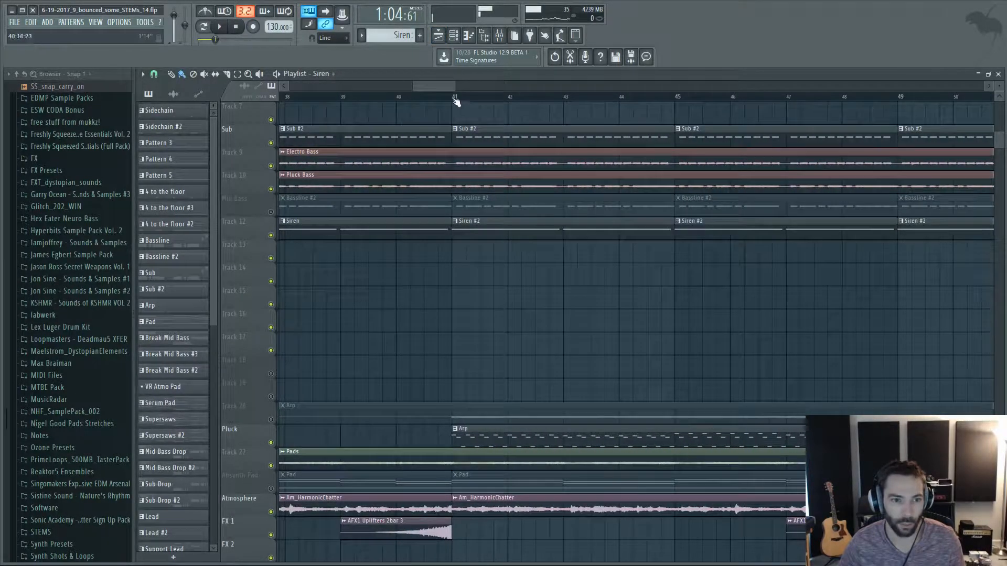
click(458, 101)
key(space)
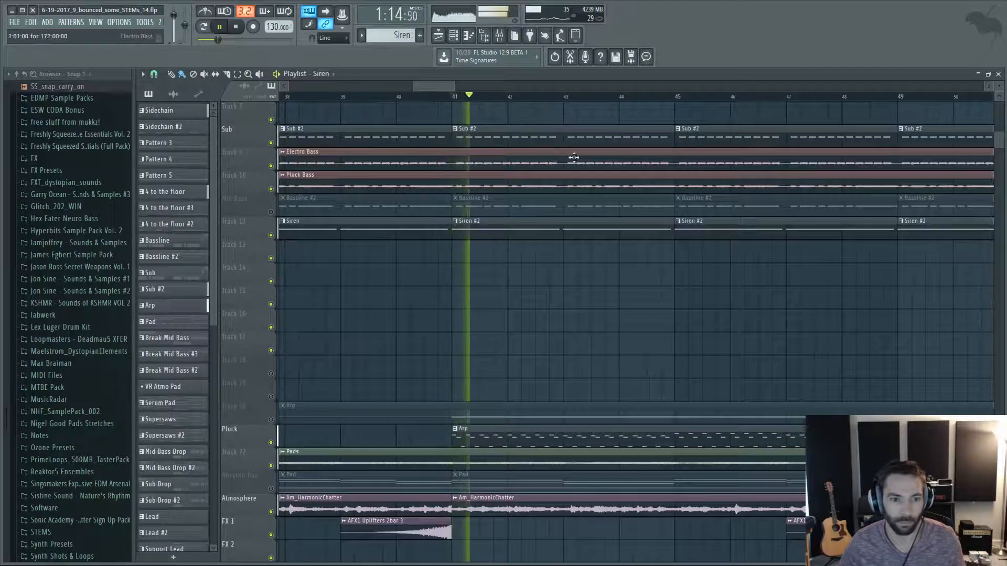
key(space)
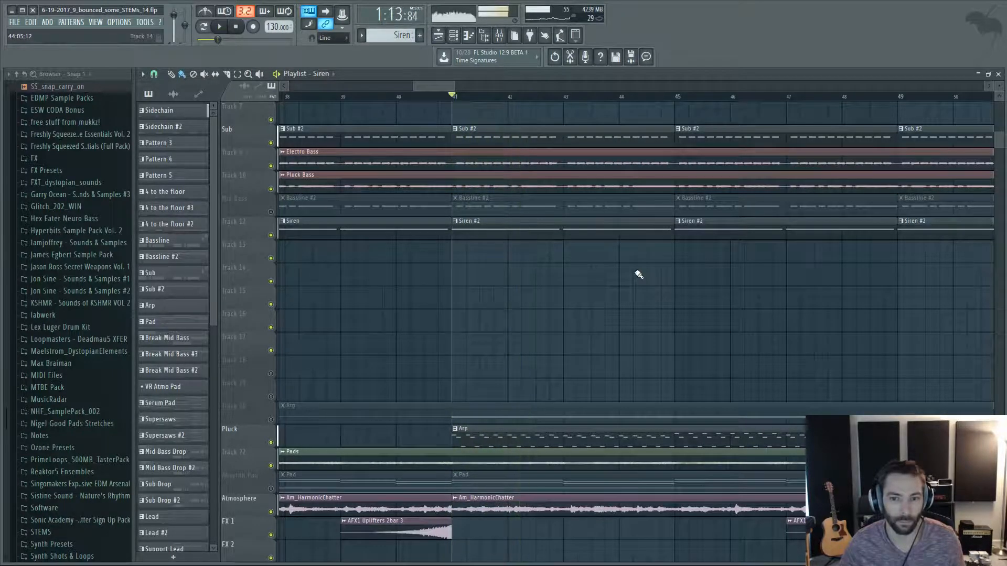
Examine the arrangement from bar 41 to bar 57, covering the drum, bass, Siren, Arp, pad, FX and automation tracks.
drag(450, 85, 466, 86)
scroll(520, 267, down, 6)
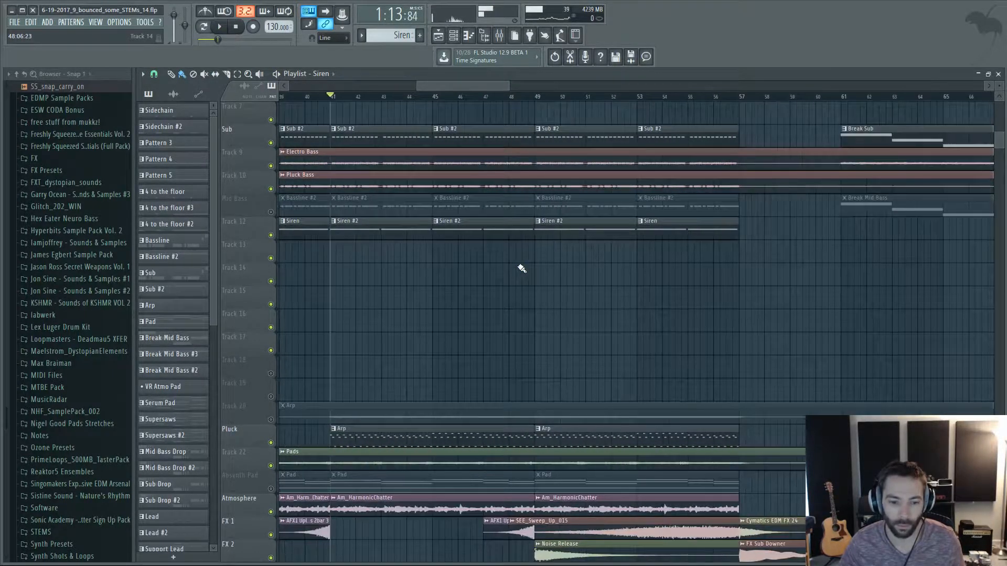
scroll(569, 274, up, 6)
scroll(569, 274, down, 4)
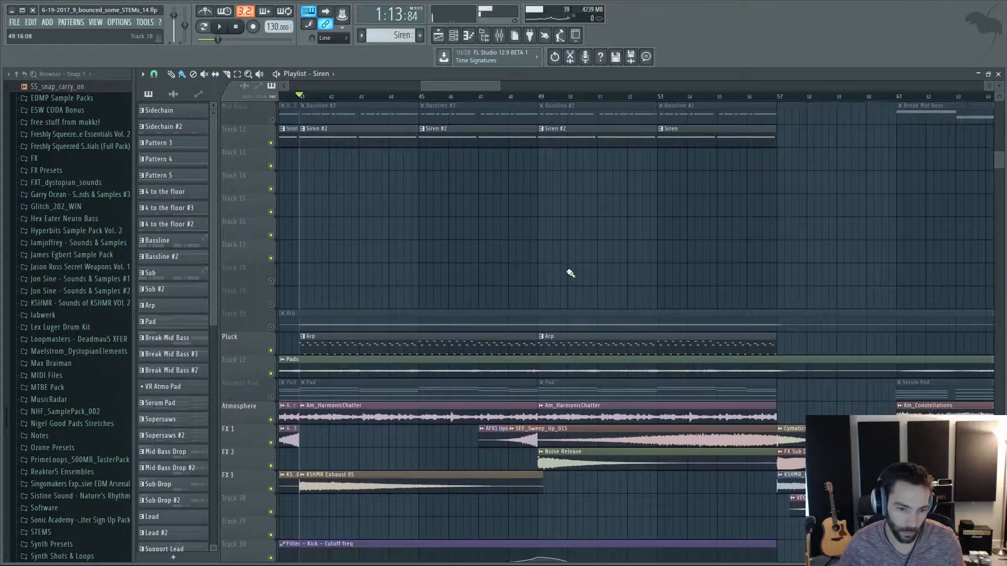
scroll(569, 275, down, 3)
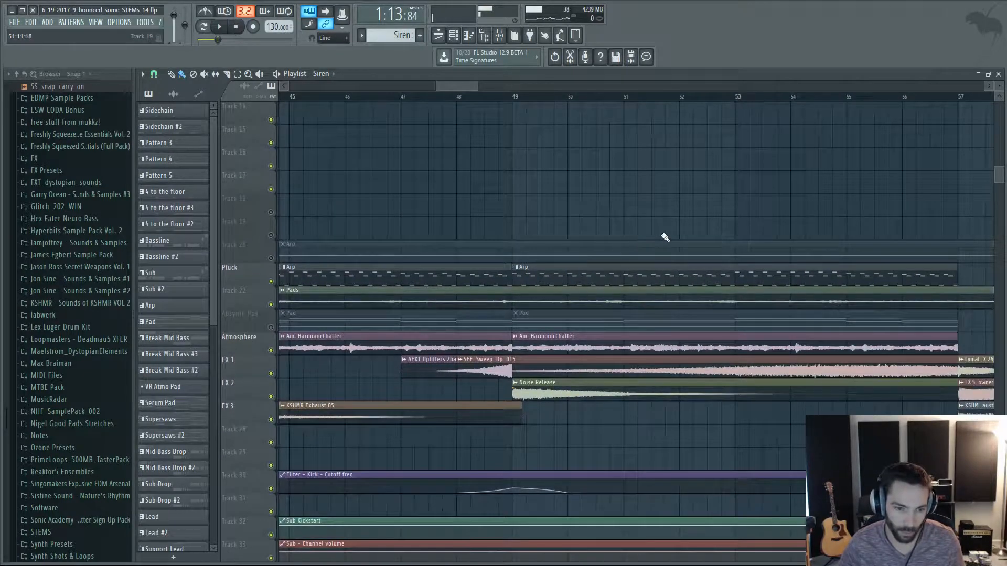
scroll(665, 237, down, 2)
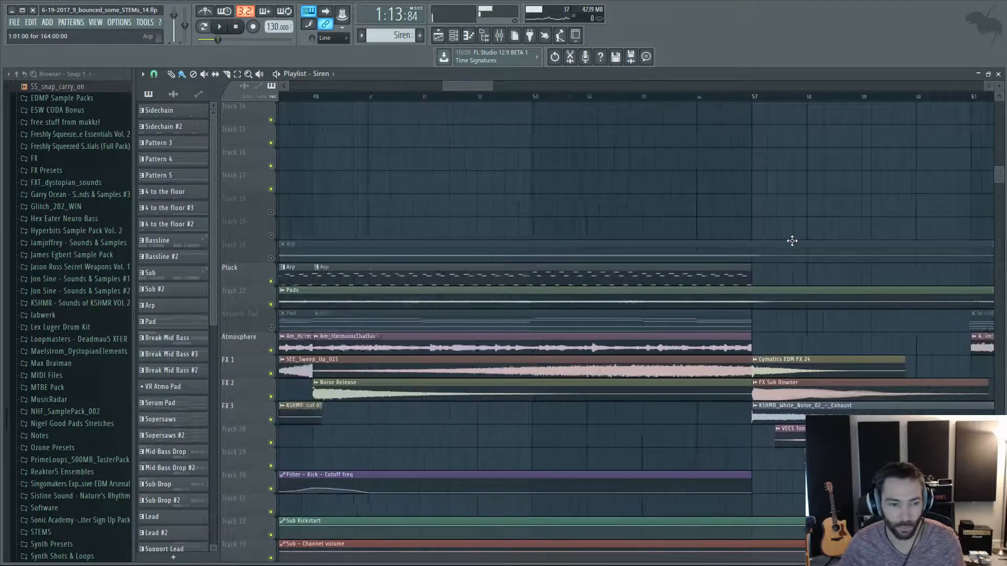
scroll(792, 241, up, 13)
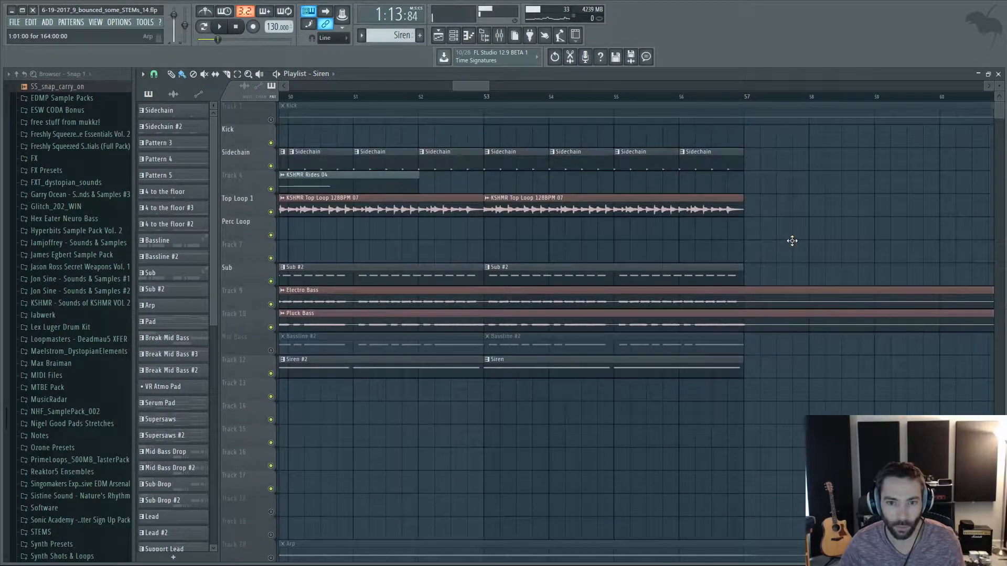
scroll(792, 241, down, 2)
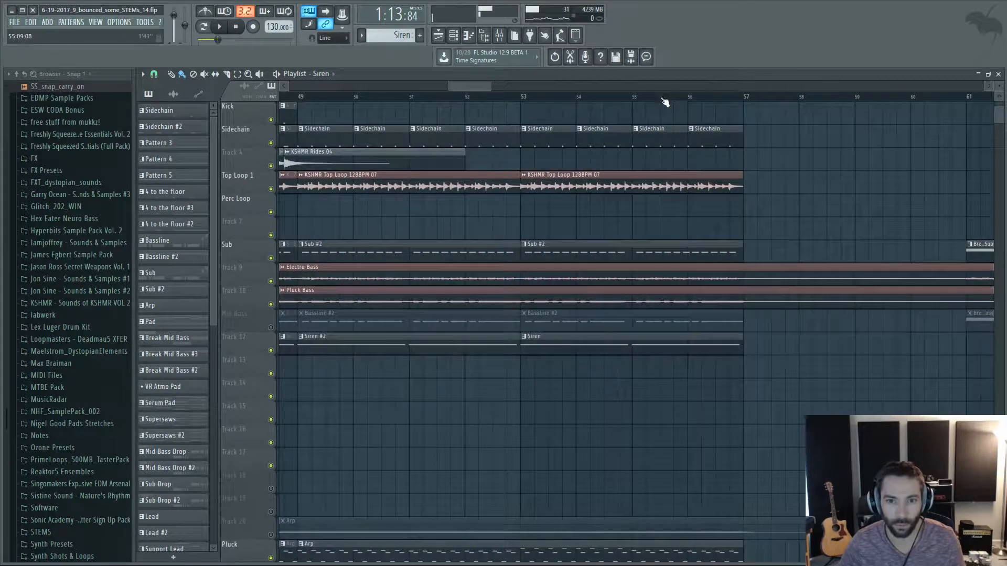
Play from bar 55 through the drop-out at bar 57, following the downlifter, exhaust, tonal and reverse vocal FX clips.
scroll(831, 219, down, 5)
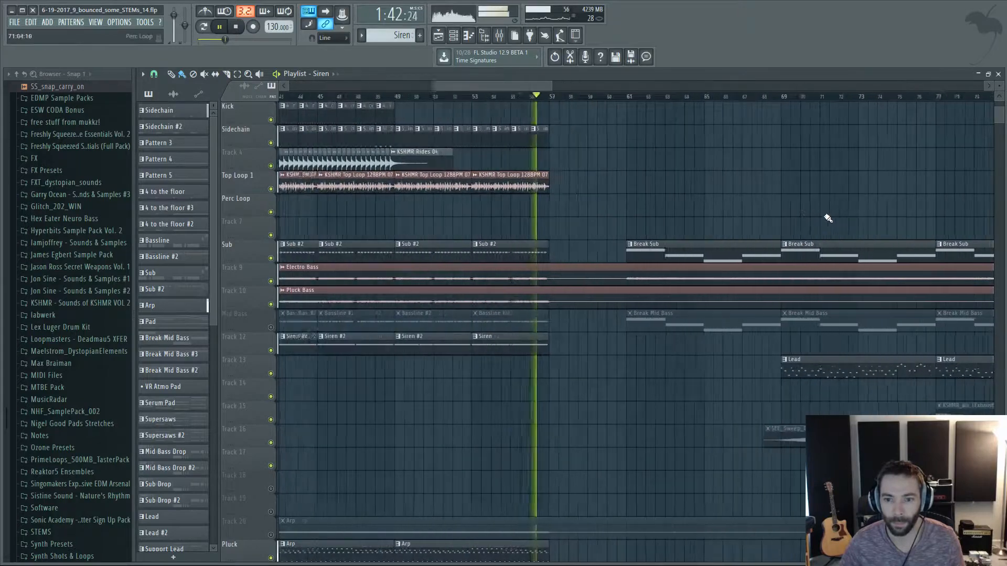
scroll(698, 197, down, 5)
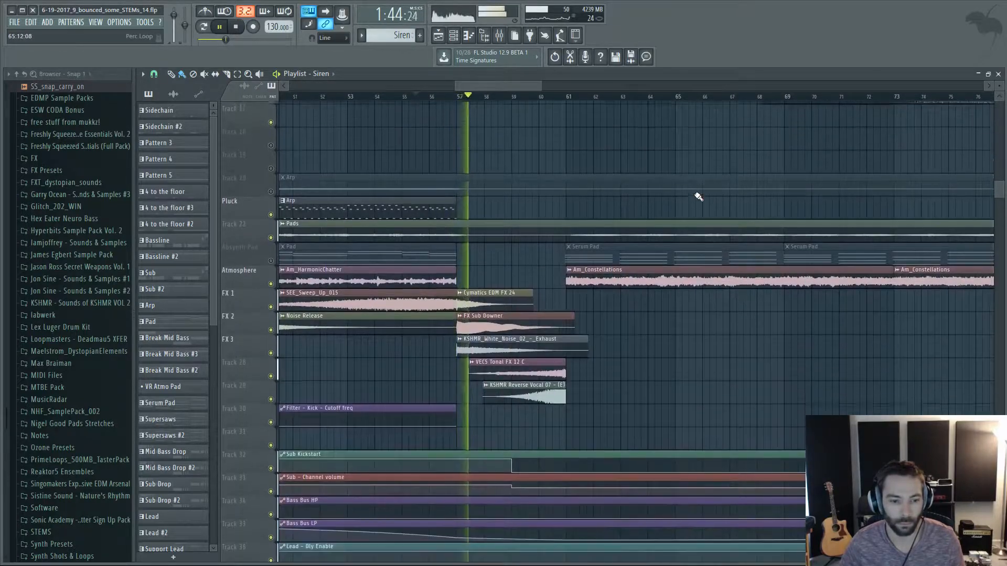
scroll(542, 320, down, 2)
scroll(510, 376, up, 2)
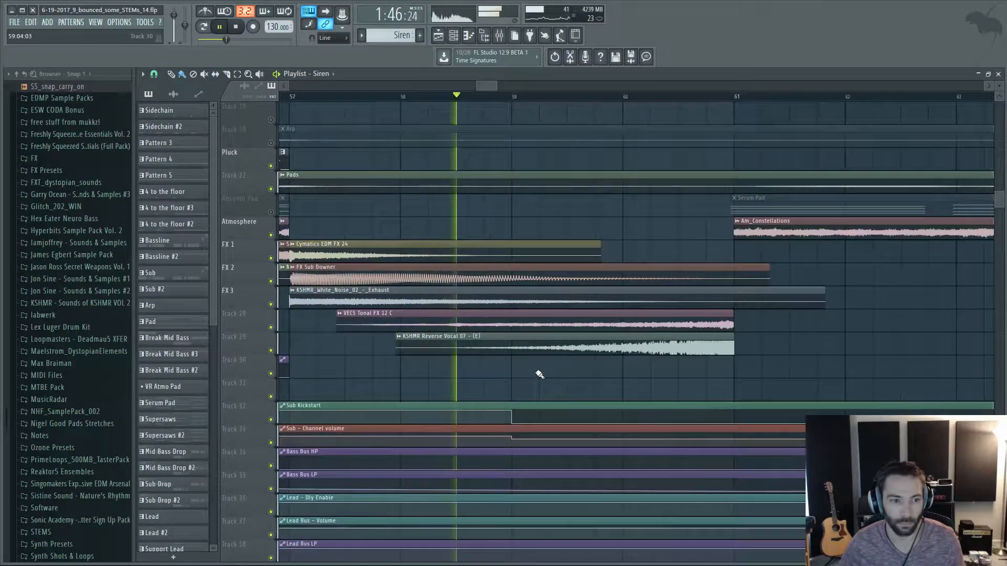
scroll(540, 374, down, 1)
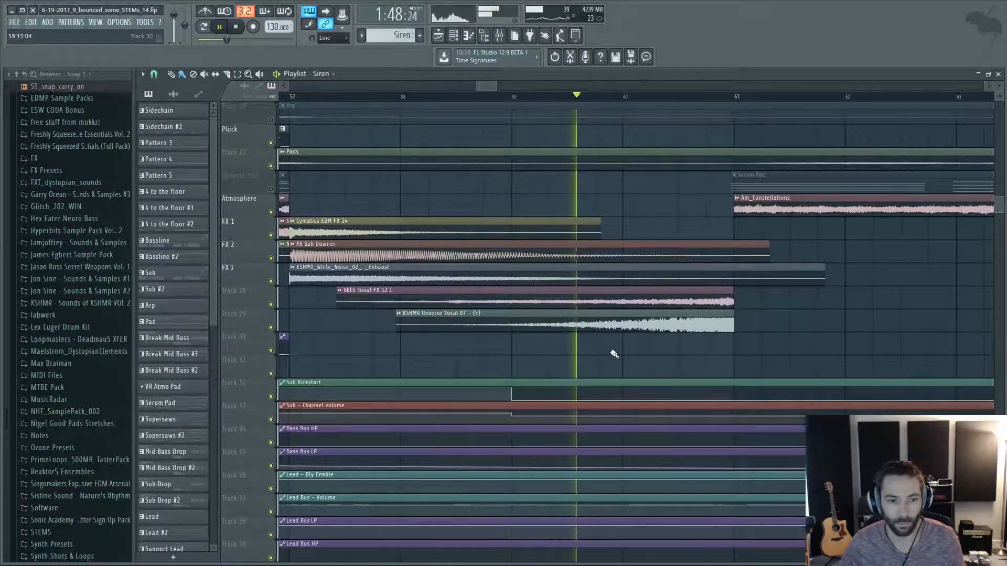
scroll(738, 322, up, 2)
scroll(733, 322, up, 8)
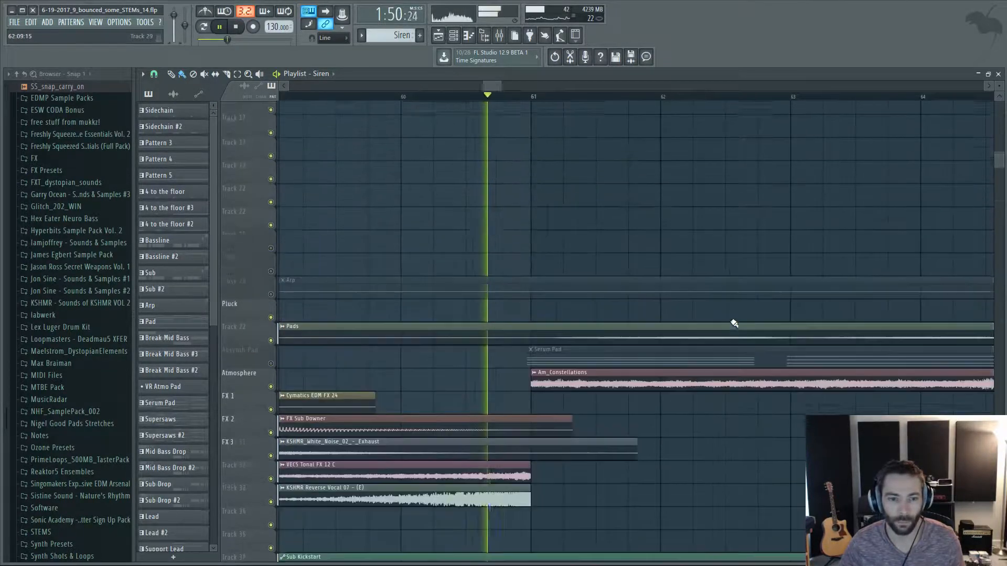
Follow the playback into the break at bar 61, viewing the Break Sub and bass tracks, and stop it.
scroll(708, 323, up, 9)
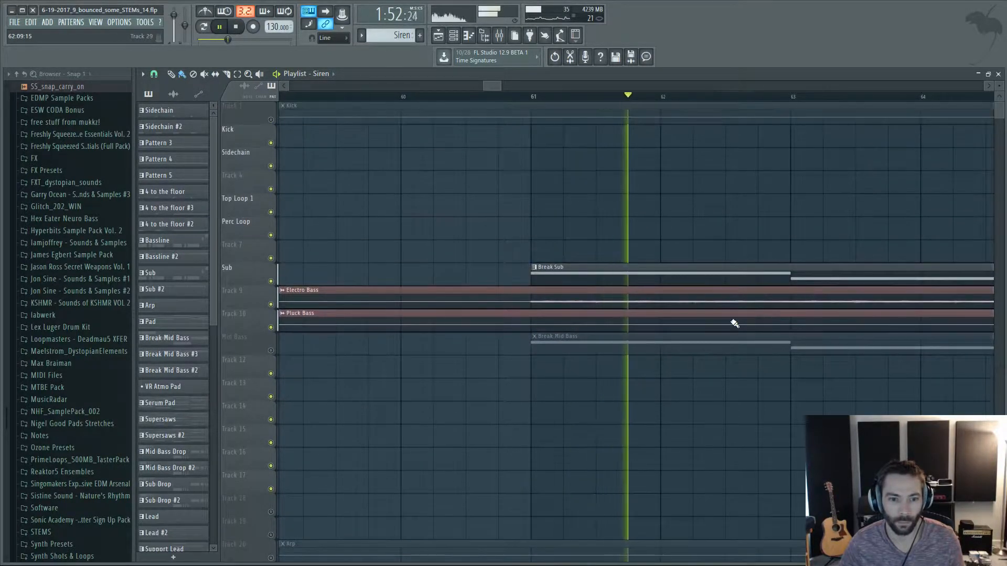
scroll(804, 383, down, 3)
scroll(804, 382, down, 2)
scroll(924, 411, up, 3)
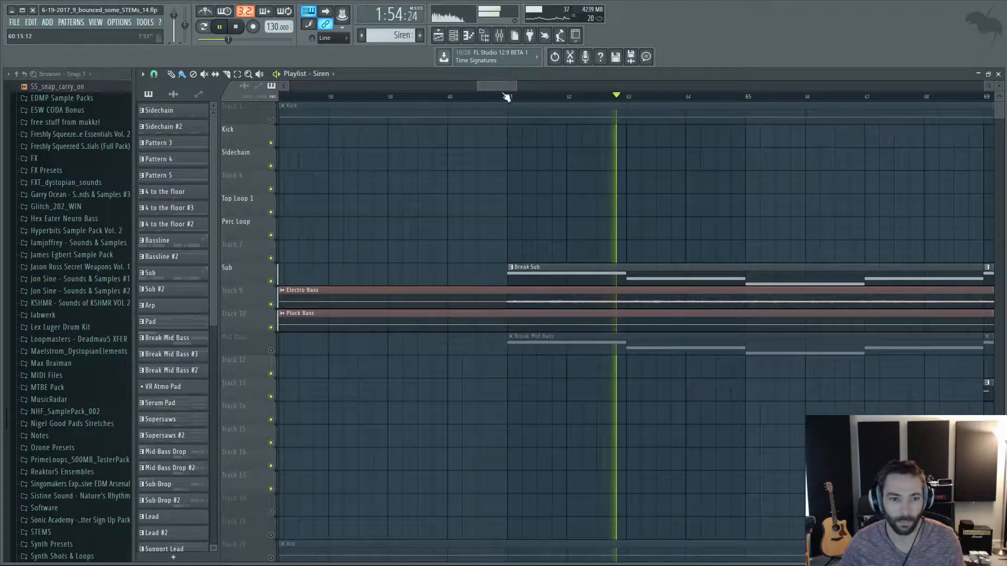
drag(502, 88, 506, 89)
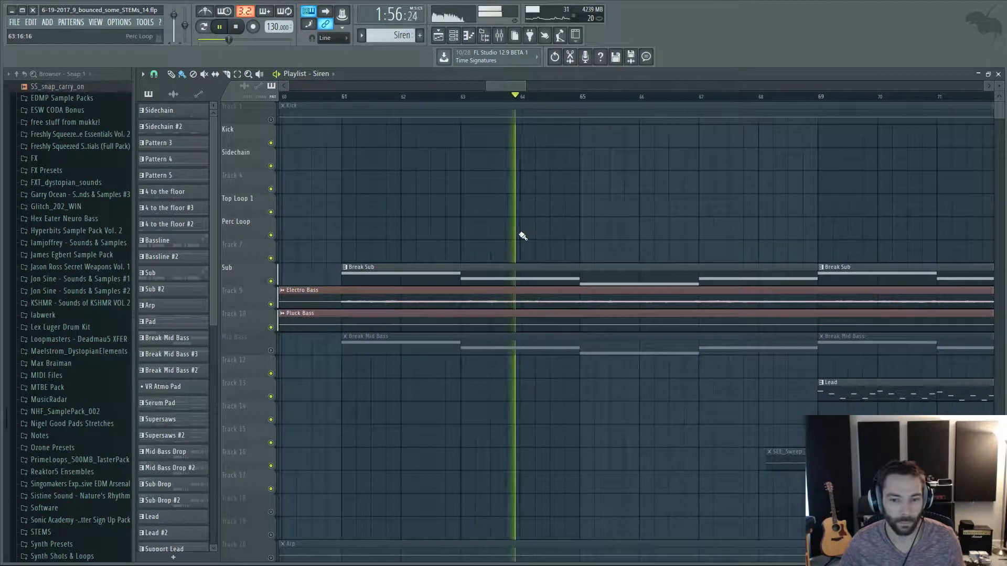
scroll(521, 231, down, 1)
scroll(813, 227, up, 2)
scroll(813, 227, down, 1)
scroll(816, 226, down, 2)
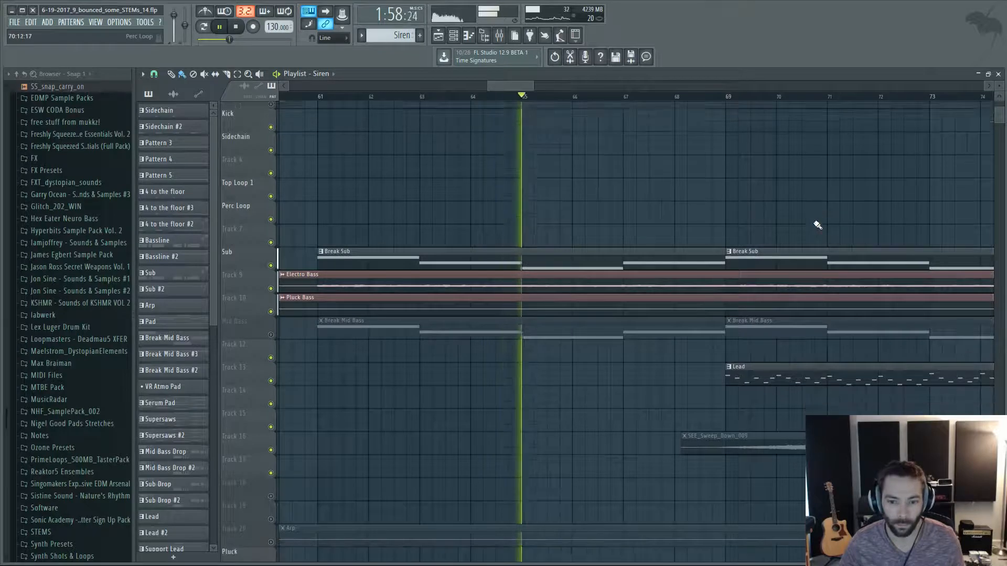
key(space)
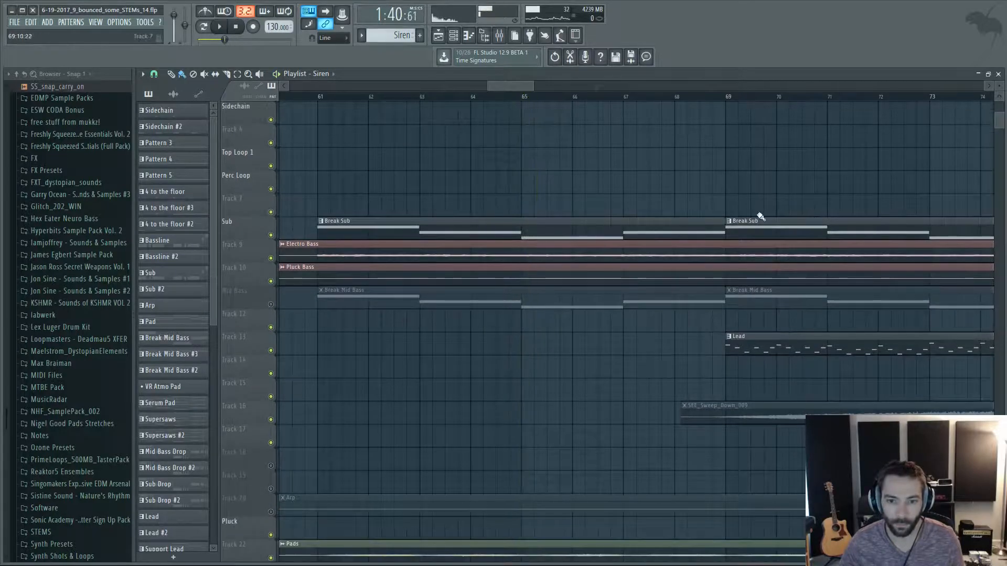
Set the playback position to bar 61 and examine the Break Sub, Electro Bass and Break Mid Bass clips.
scroll(528, 217, down, 5)
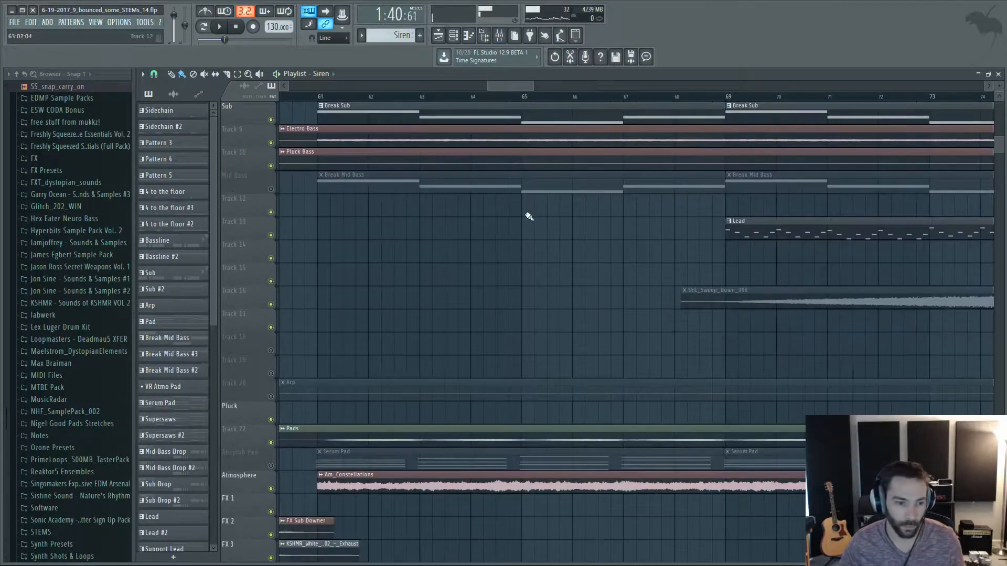
click(318, 97)
scroll(338, 225, up, 3)
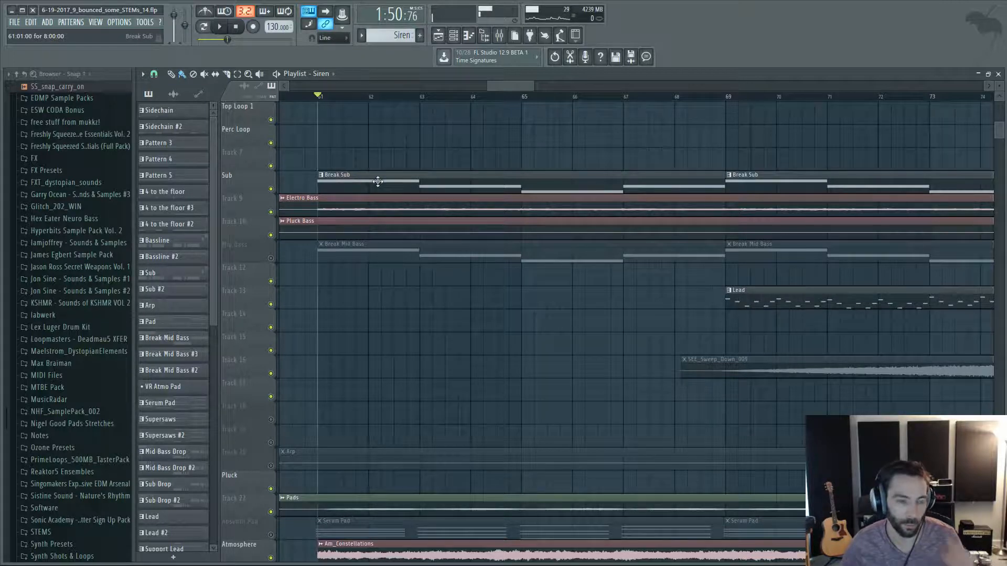
scroll(317, 293, down, 1)
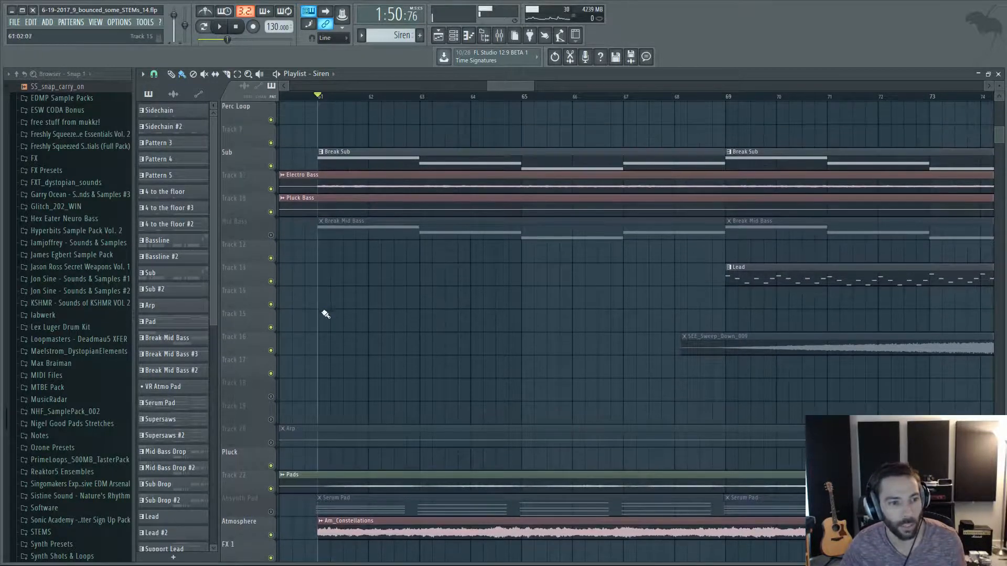
scroll(319, 311, up, 2)
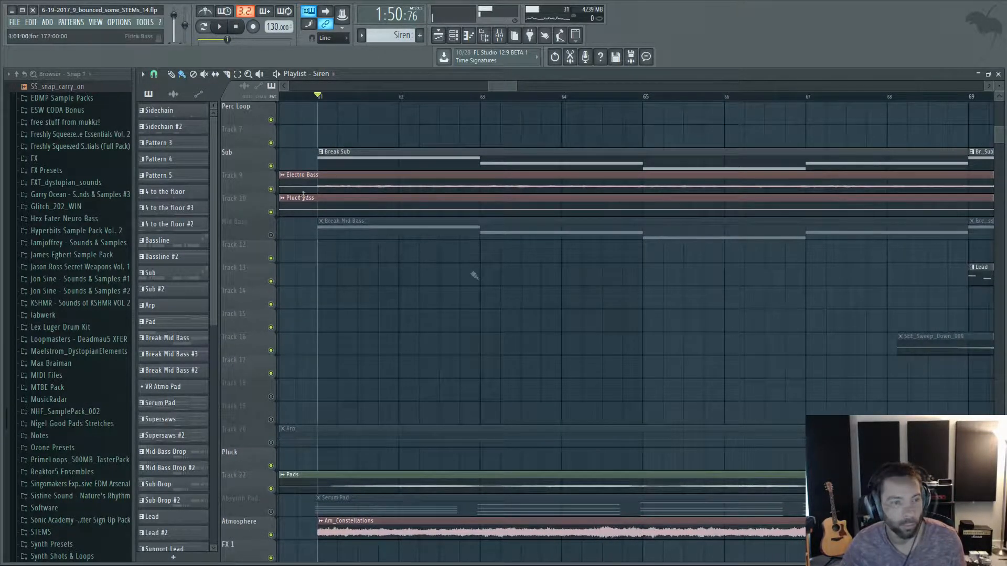
scroll(378, 299, down, 2)
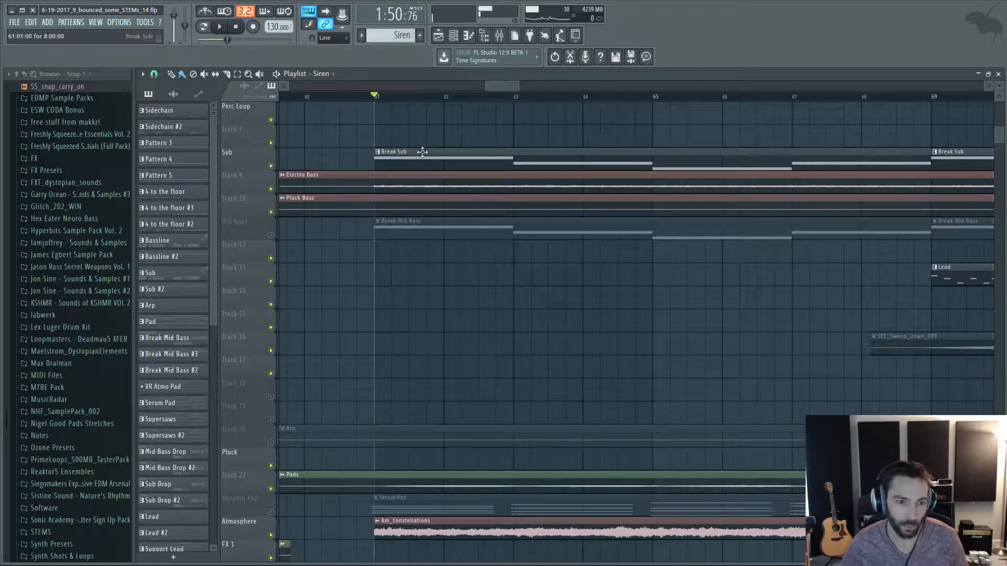
Examine the Pads audio, the muted Serum Pad pattern and the start of the Am_Constellations atmosphere at bar 61.
scroll(425, 227, down, 2)
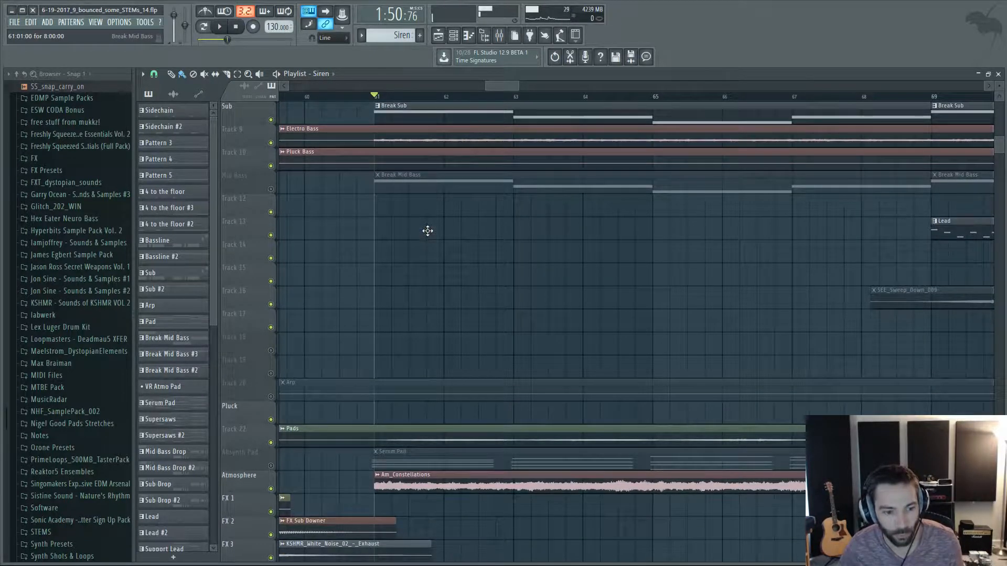
scroll(427, 230, down, 5)
scroll(458, 205, up, 1)
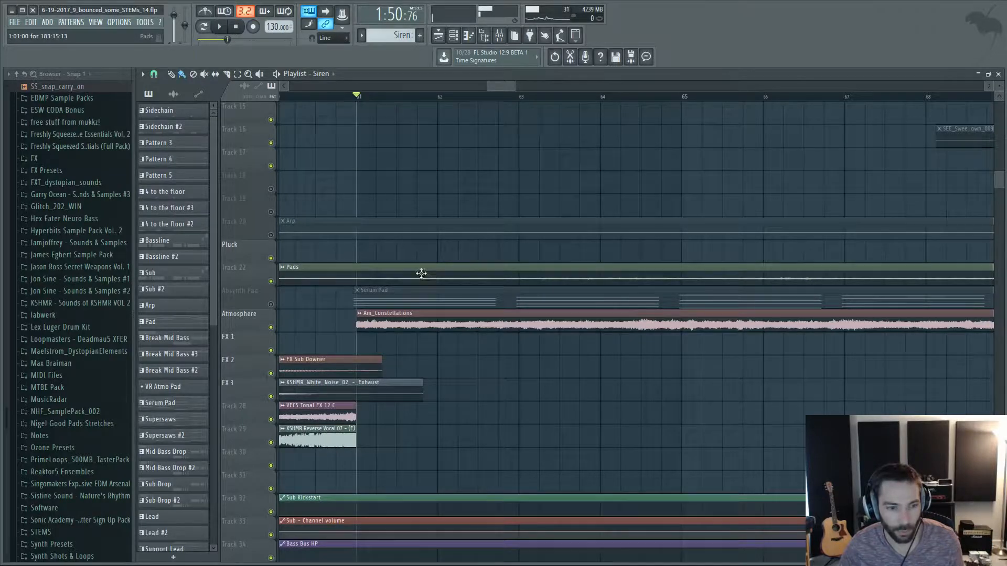
scroll(421, 273, up, 2)
scroll(436, 276, down, 2)
scroll(438, 276, up, 2)
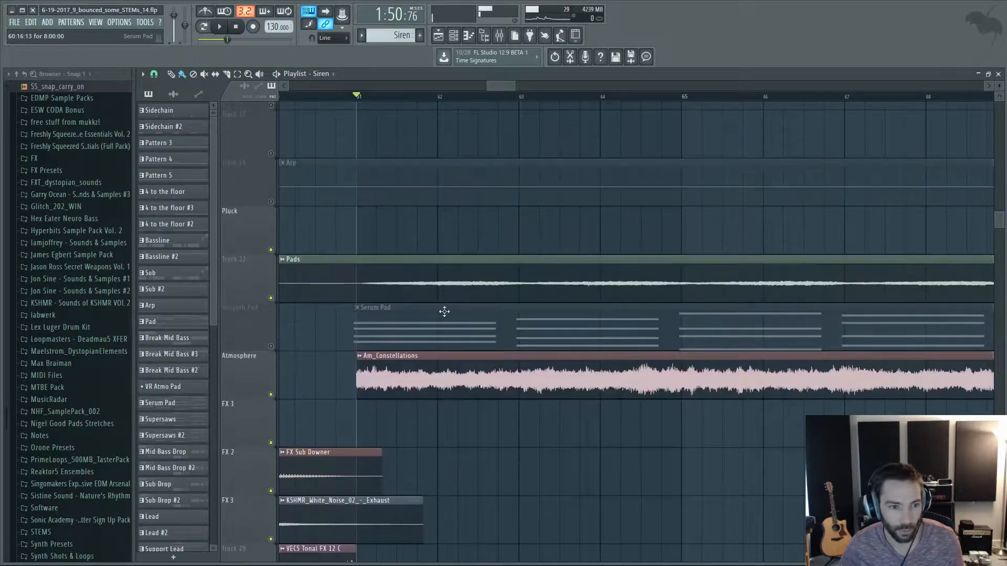
Examine how the Am_Constellations atmosphere clips repeat under the pads from bar 61 past bar 85.
scroll(512, 372, down, 3)
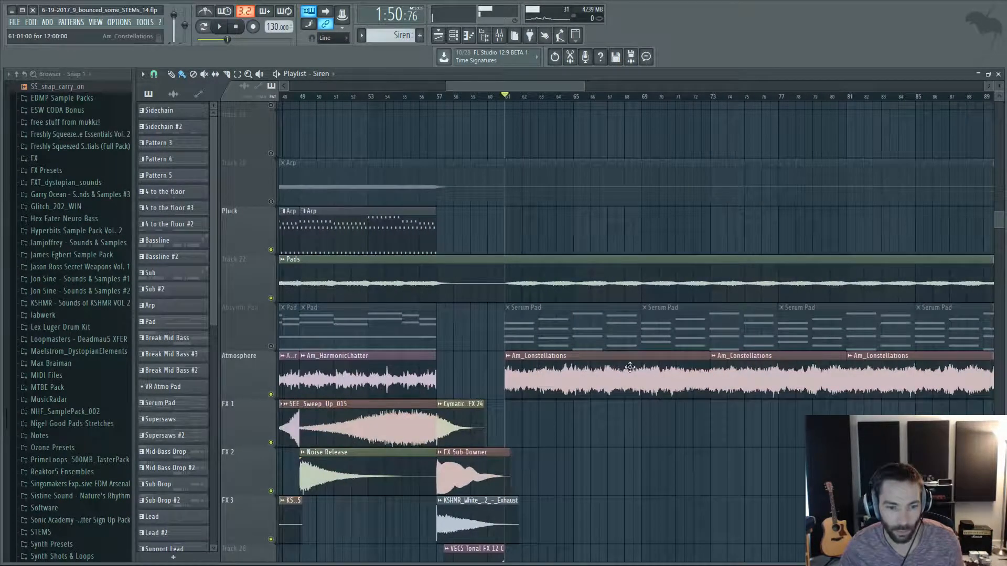
scroll(822, 386, up, 2)
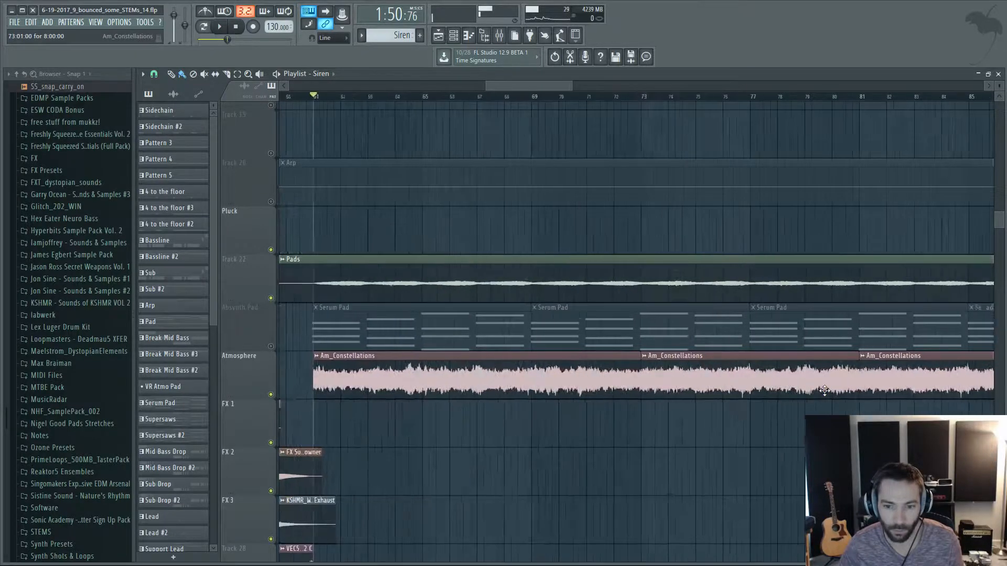
scroll(822, 388, down, 4)
scroll(884, 388, up, 3)
scroll(888, 387, up, 5)
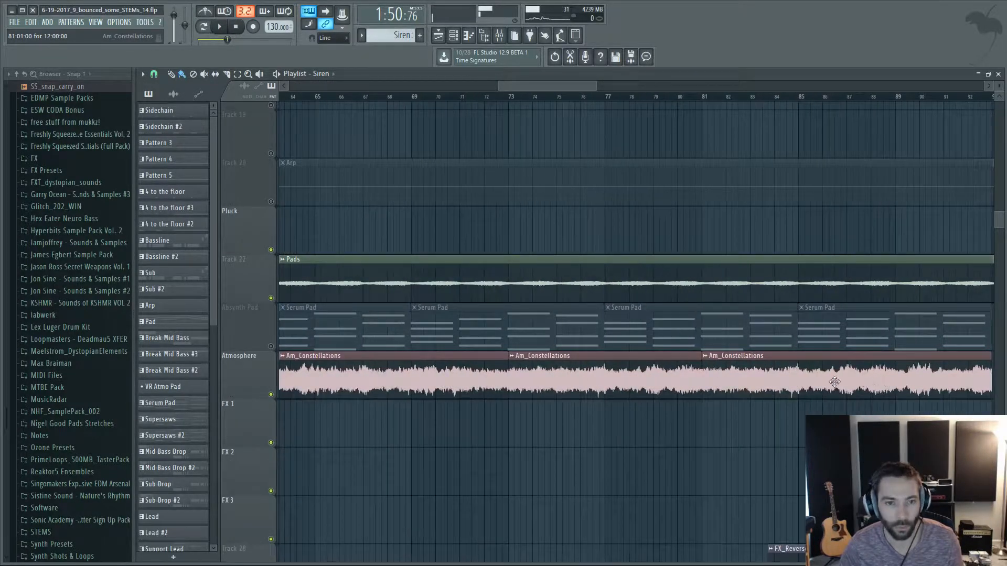
Play the Lead entry around bar 69, viewing the repeated Lead clips, the pads and the FX leading to bar 101.
scroll(551, 301, down, 1)
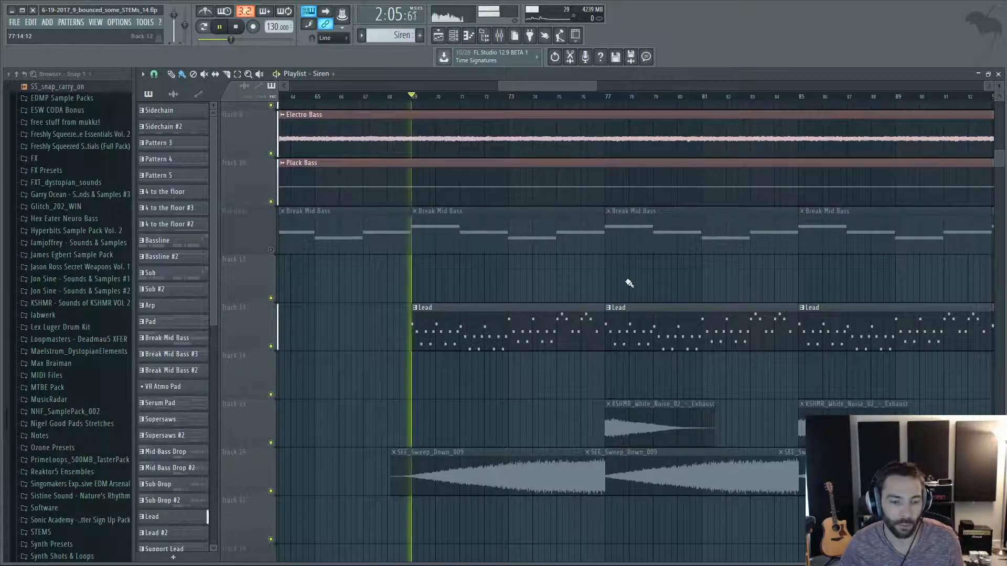
scroll(674, 276, down, 4)
scroll(791, 284, up, 2)
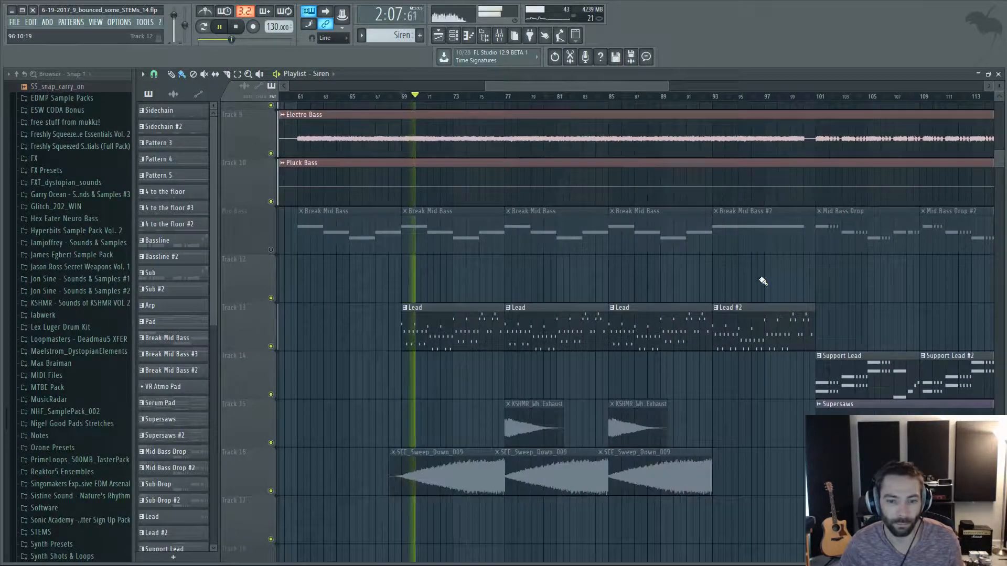
scroll(763, 281, down, 5)
scroll(763, 281, down, 7)
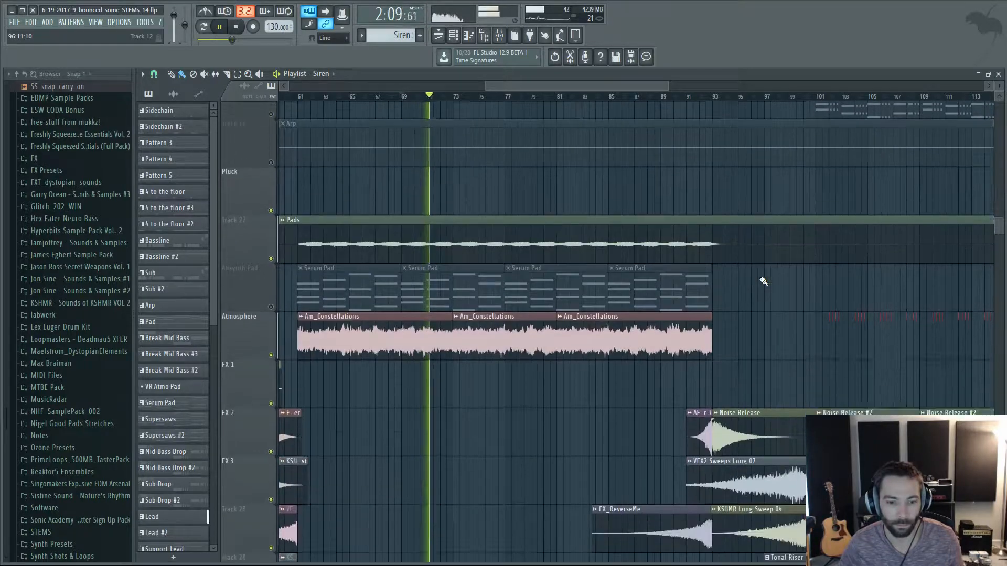
scroll(763, 281, down, 3)
ctrl+scroll(764, 281, up, 2)
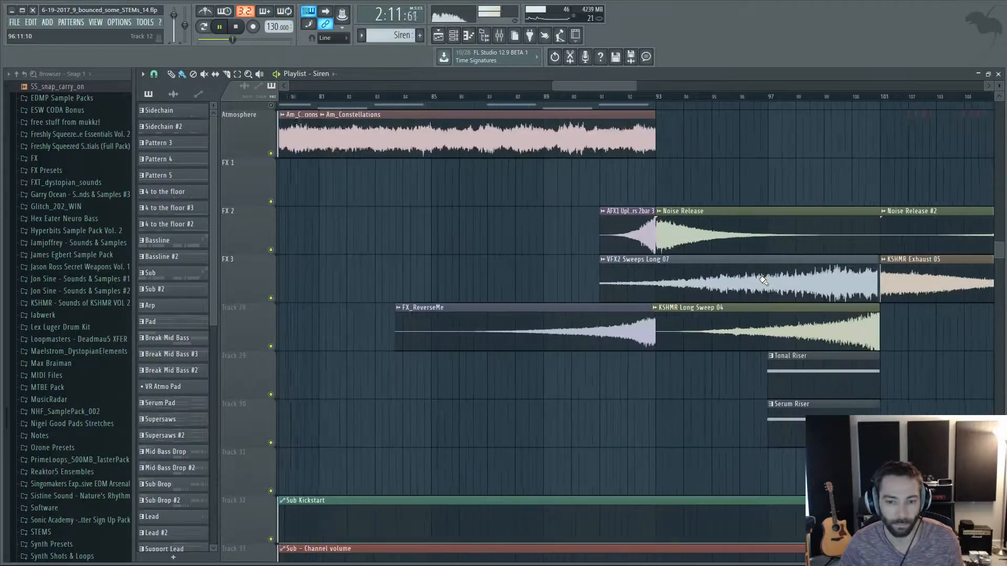
Play the last Lead repeat from bar 85, viewing the Lead, atmosphere and riser FX tracks, and stop it.
scroll(764, 281, up, 11)
scroll(763, 281, up, 3)
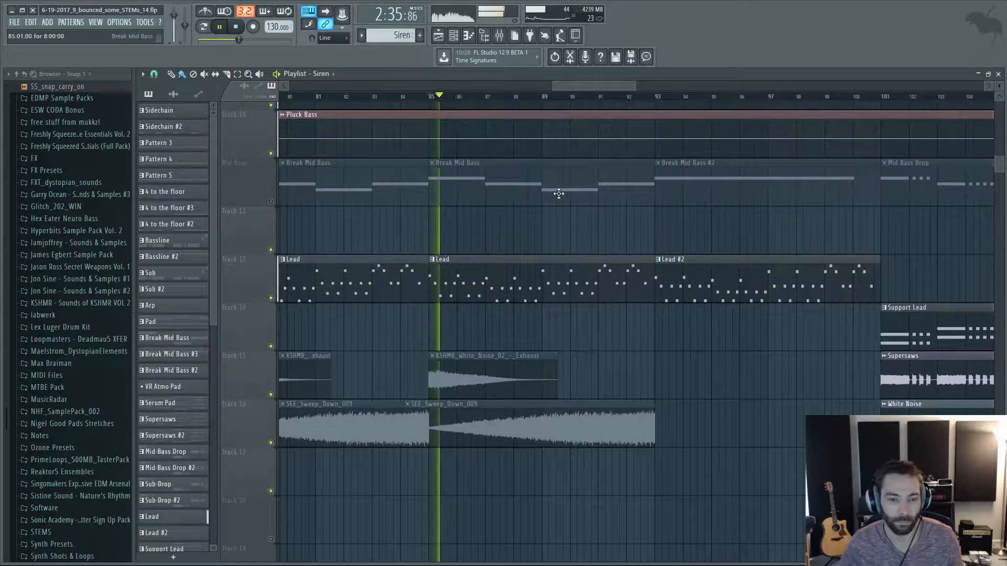
ctrl+scroll(776, 243, up, 1)
ctrl+scroll(776, 243, down, 3)
ctrl+scroll(904, 251, up, 3)
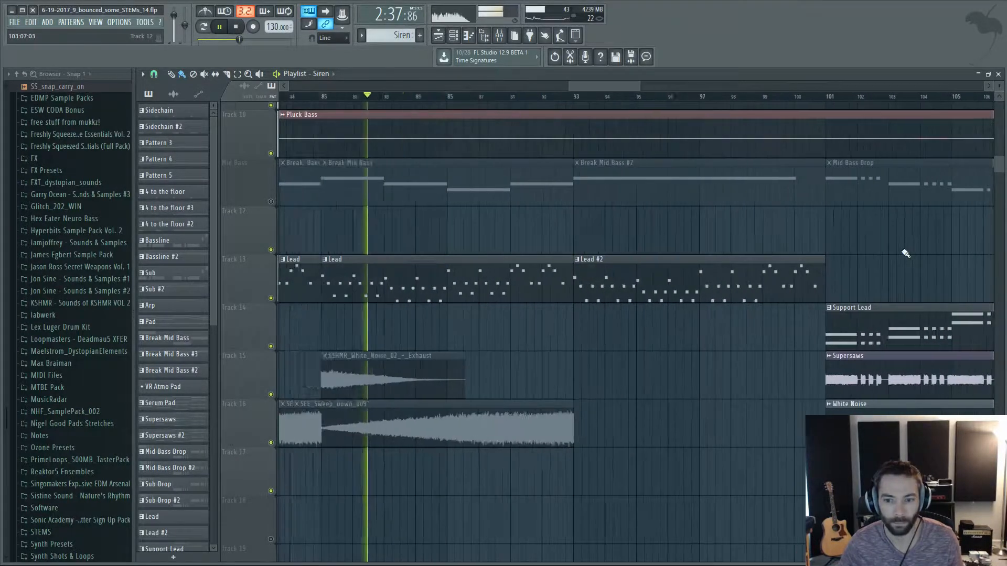
scroll(906, 254, down, 1)
scroll(832, 231, down, 11)
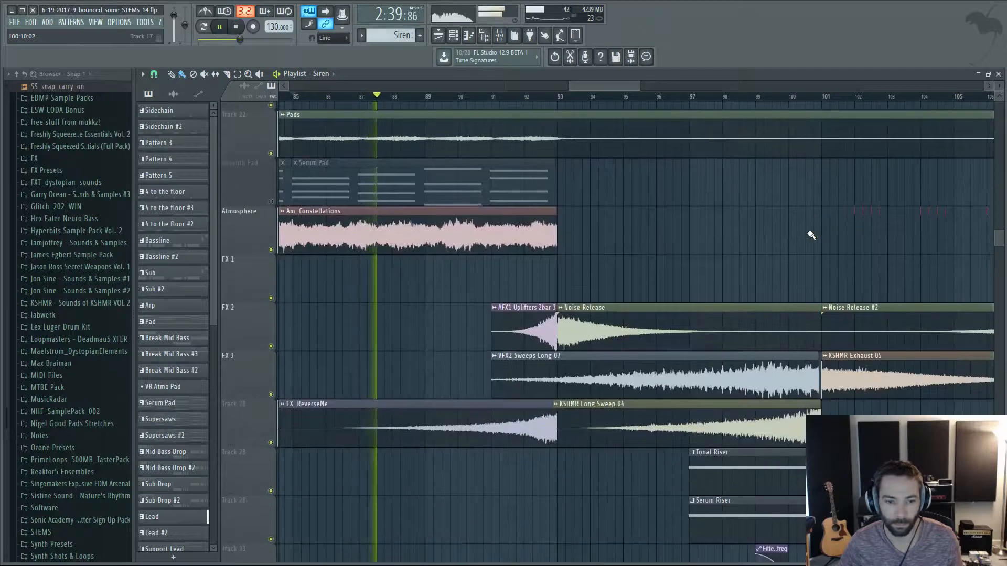
scroll(811, 235, up, 4)
key(space)
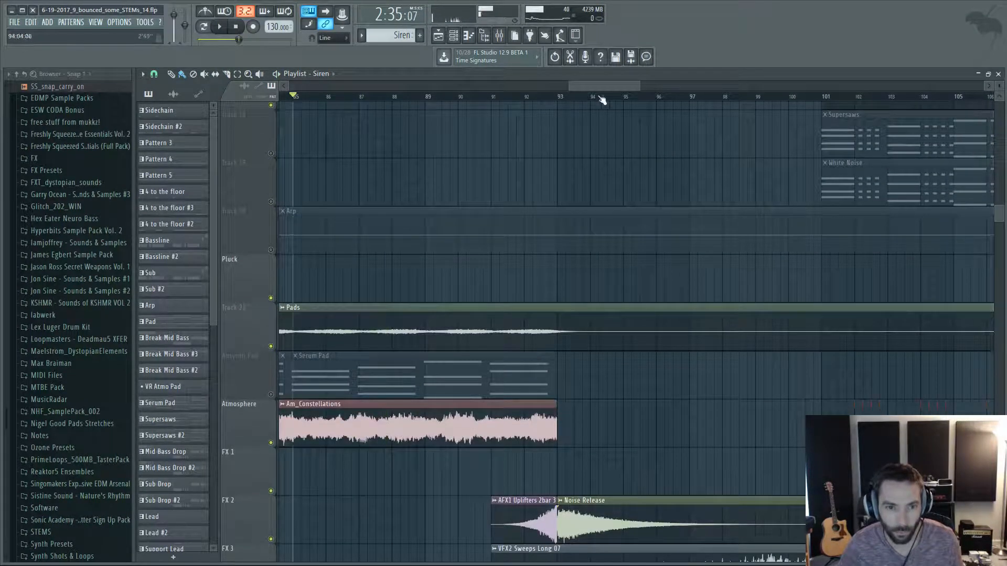
Play the build-up from about bar 94, viewing the FX sweeps, Lead #2 and percussion fills, and stop before bar 101.
click(601, 100)
key(space)
scroll(637, 135, down, 5)
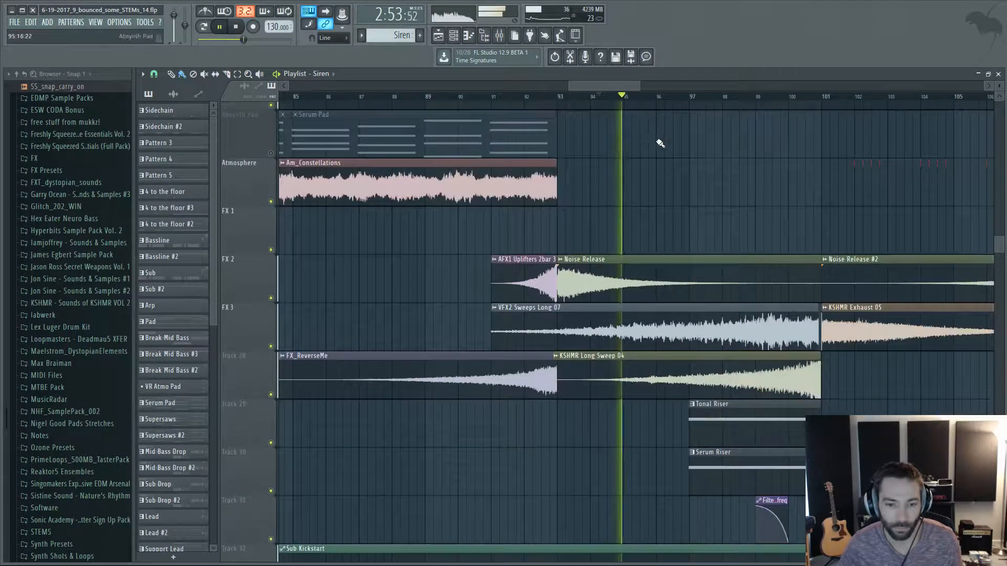
scroll(763, 241, up, 13)
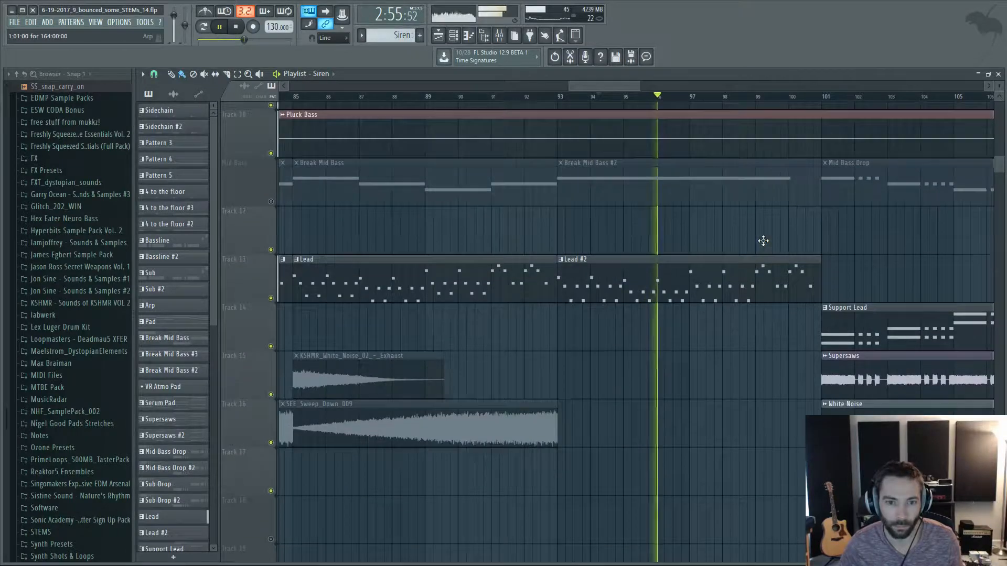
scroll(763, 241, up, 6)
scroll(856, 243, up, 3)
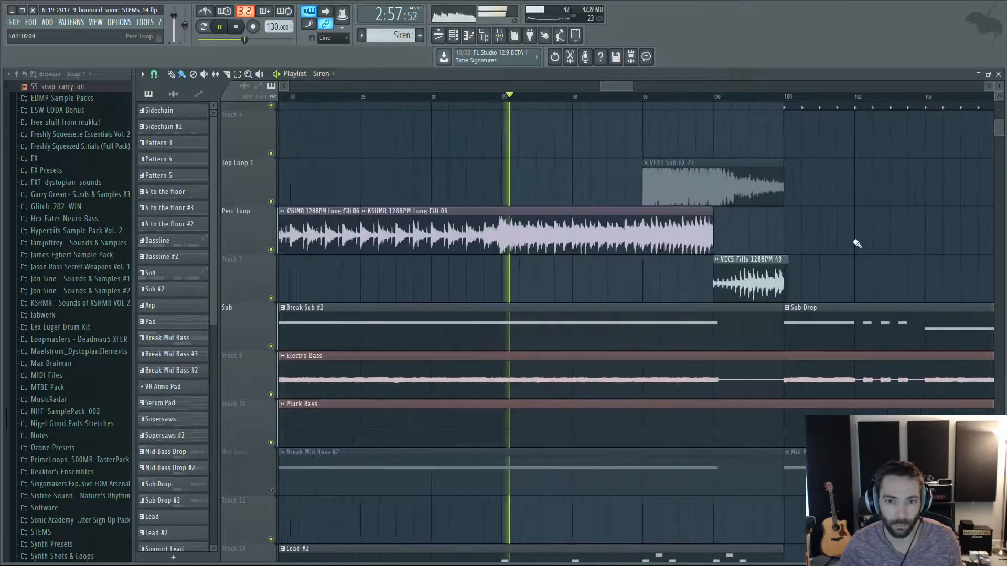
scroll(856, 243, up, 2)
scroll(862, 215, down, 2)
scroll(872, 190, up, 2)
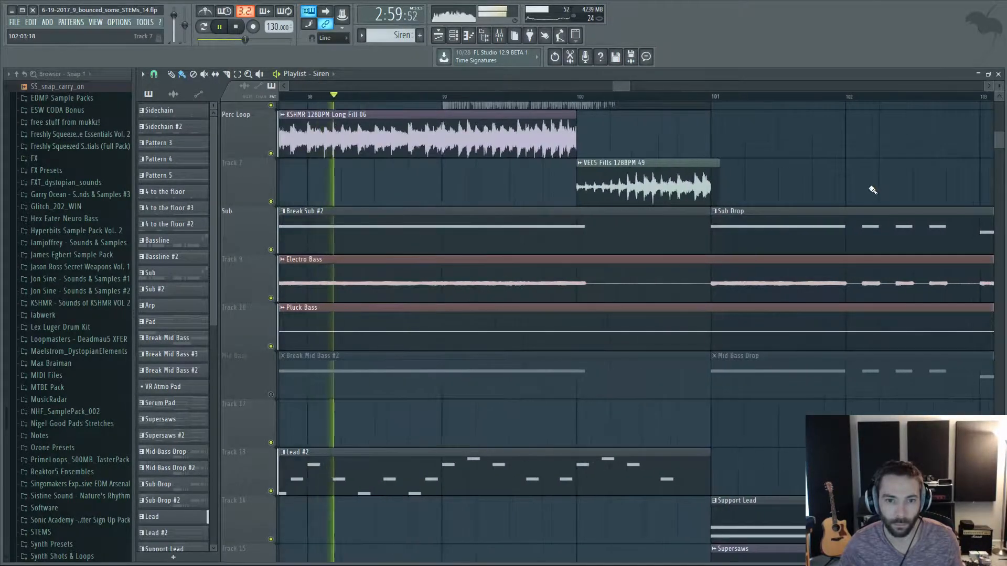
scroll(872, 190, up, 2)
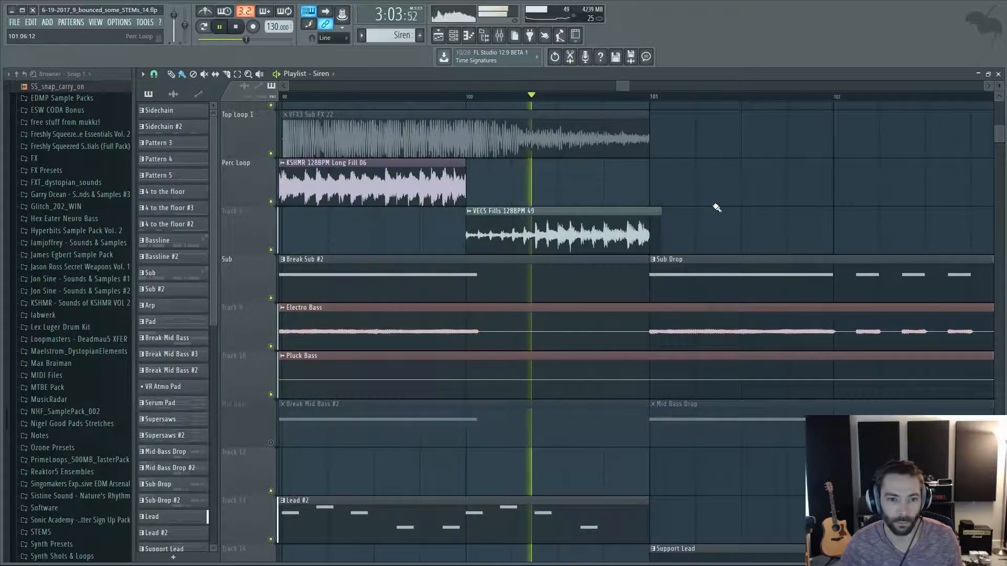
key(space)
Inspect the VEC5 Fills 128BPM 49 clip's sample settings and play the fill briefly from bar 100.
scroll(706, 199, up, 1)
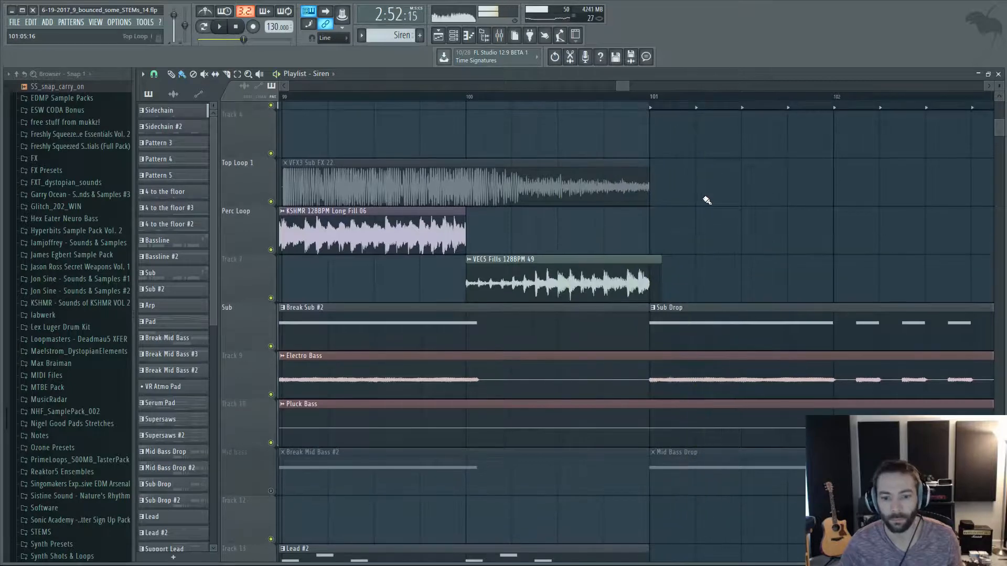
scroll(705, 199, down, 3)
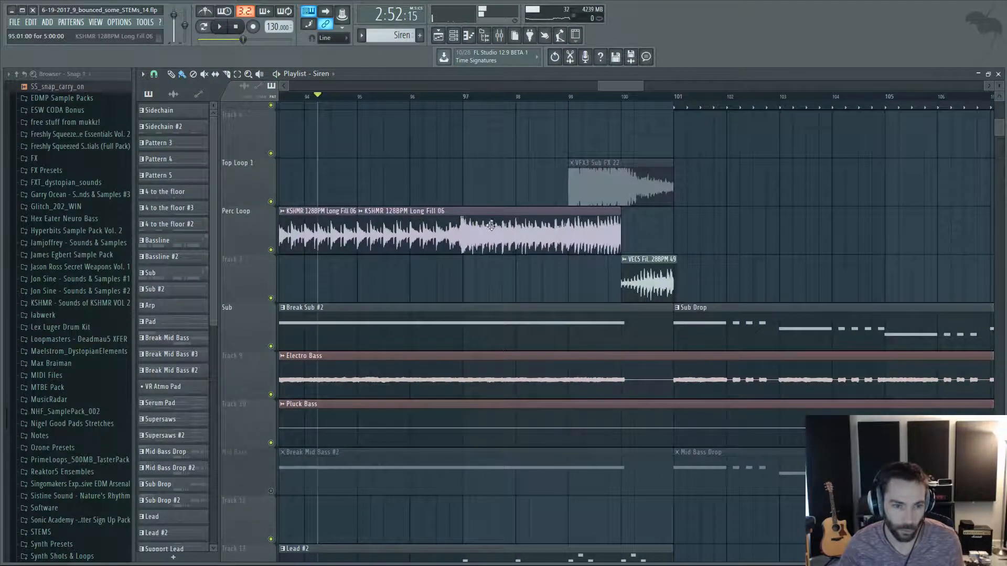
scroll(666, 228, up, 3)
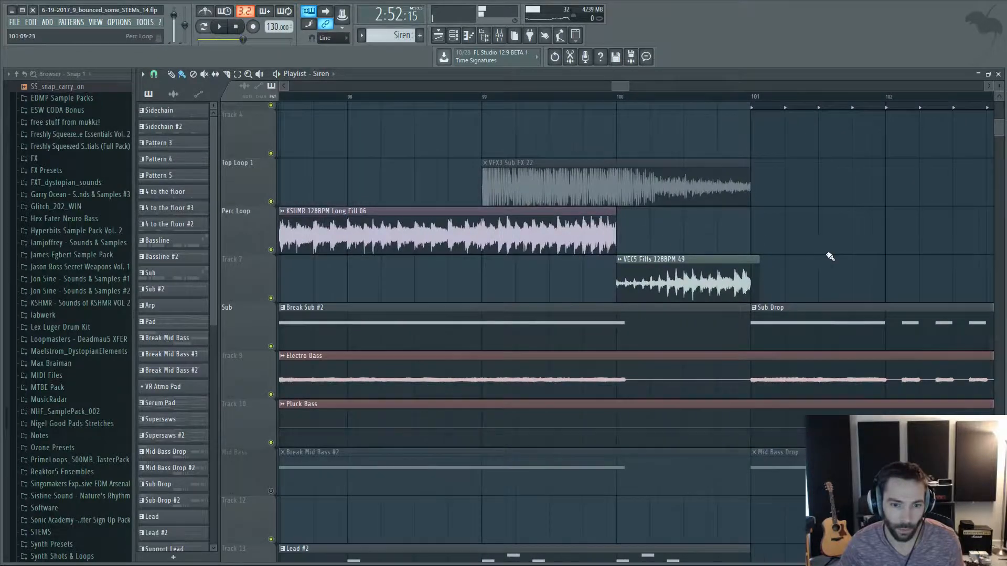
double_click(534, 257)
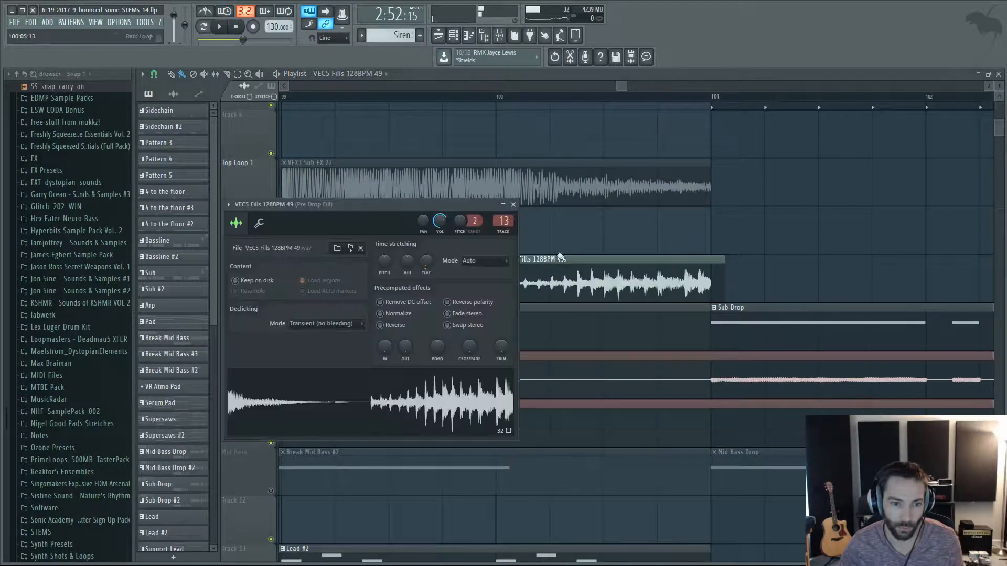
click(513, 205)
click(498, 98)
key(space)
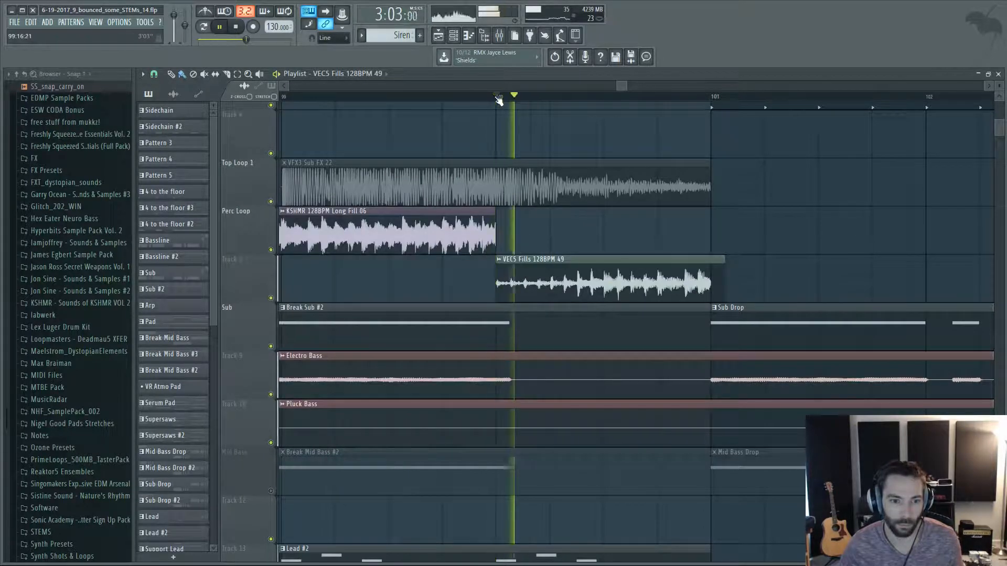
key(space)
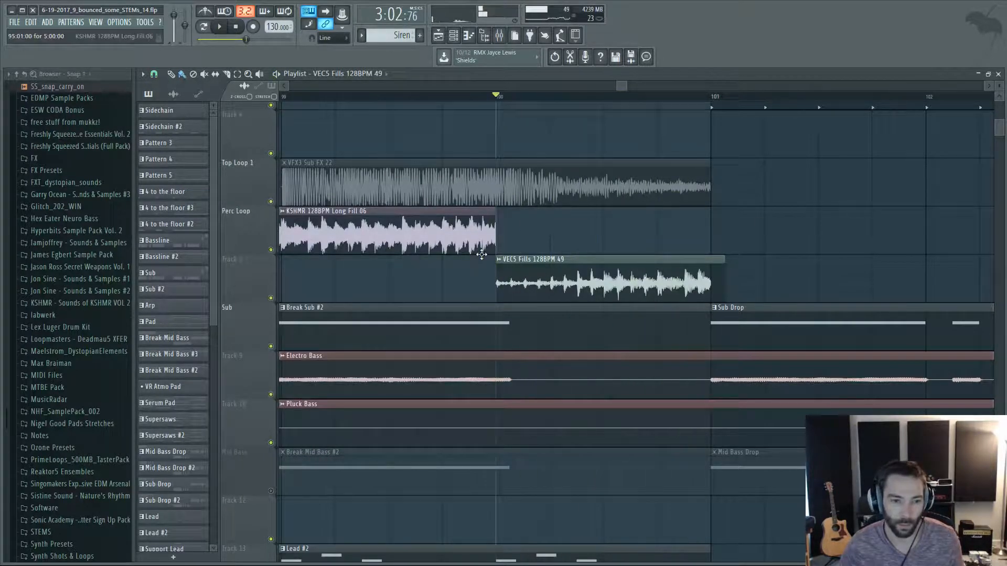
Examine the risers and filter cutoff automation before bar 100, and check the KSHMR 128BPM Long Fill 06 clip's settings.
scroll(613, 210, down, 7)
scroll(619, 218, up, 3)
scroll(618, 218, down, 2)
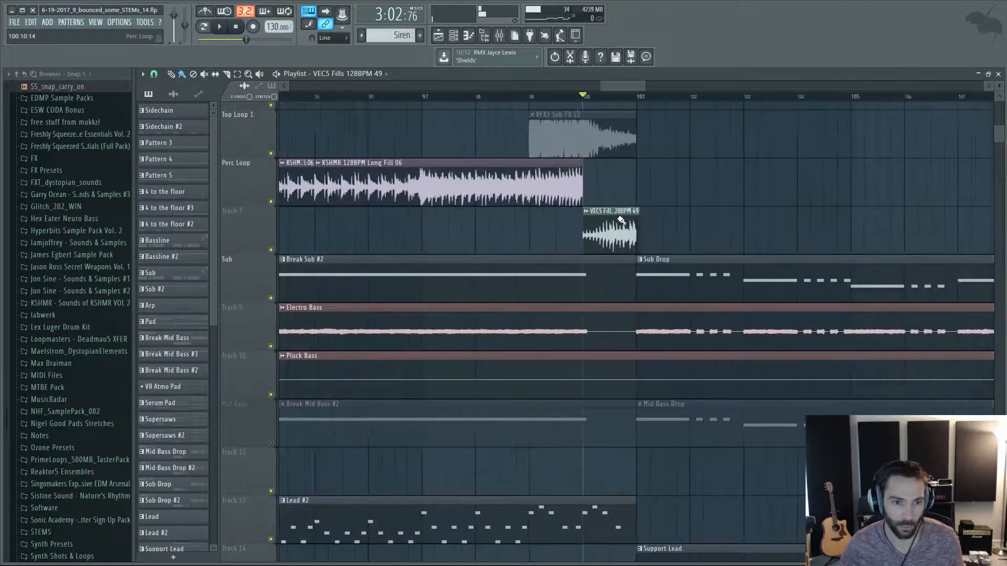
scroll(588, 208, down, 8)
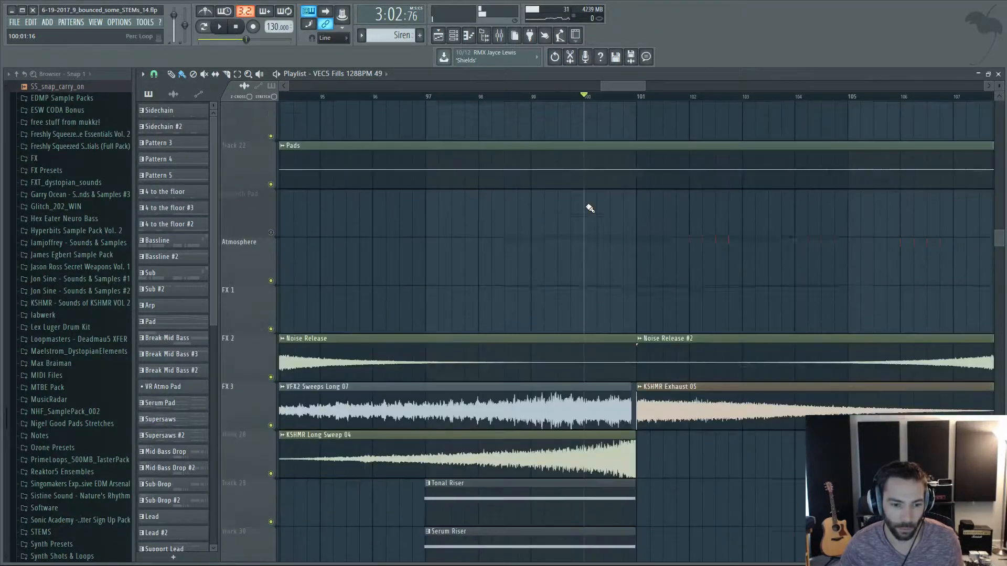
scroll(522, 327, up, 4)
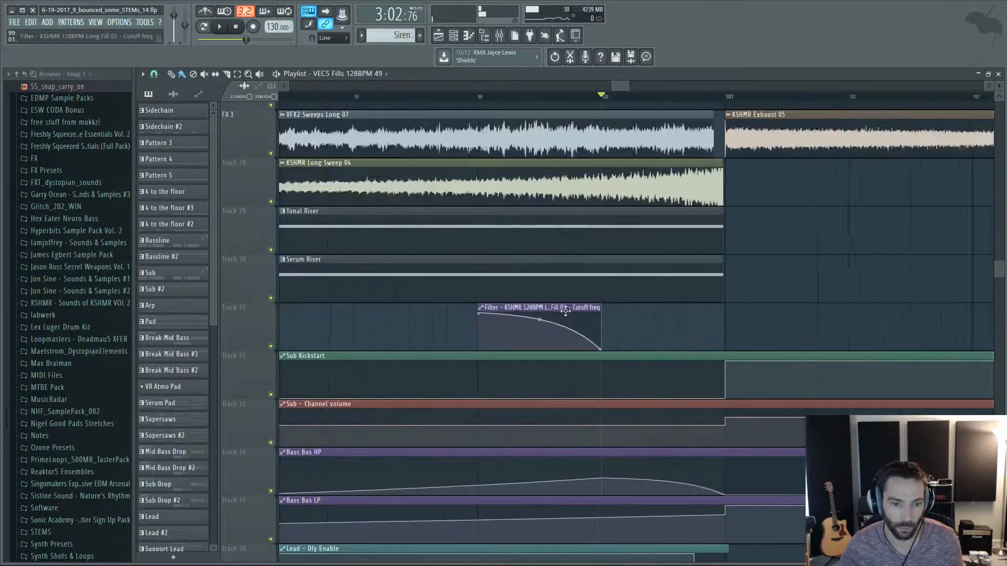
scroll(558, 311, up, 10)
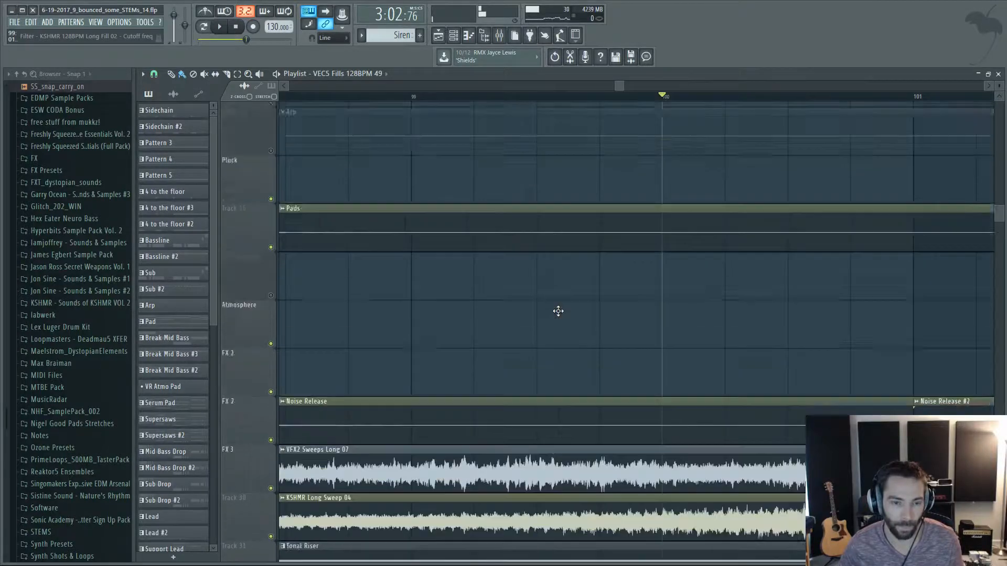
scroll(558, 311, up, 3)
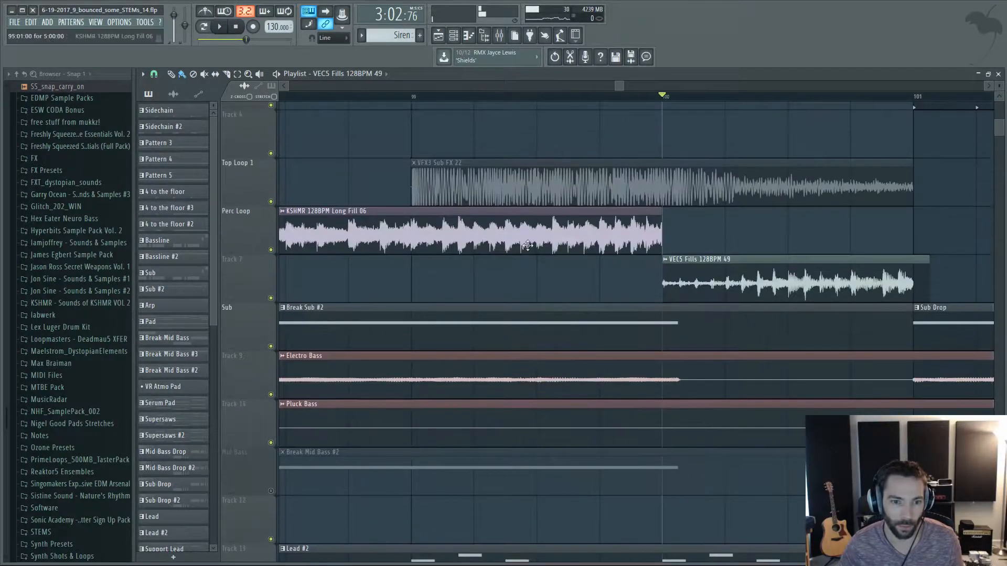
double_click(563, 220)
click(500, 191)
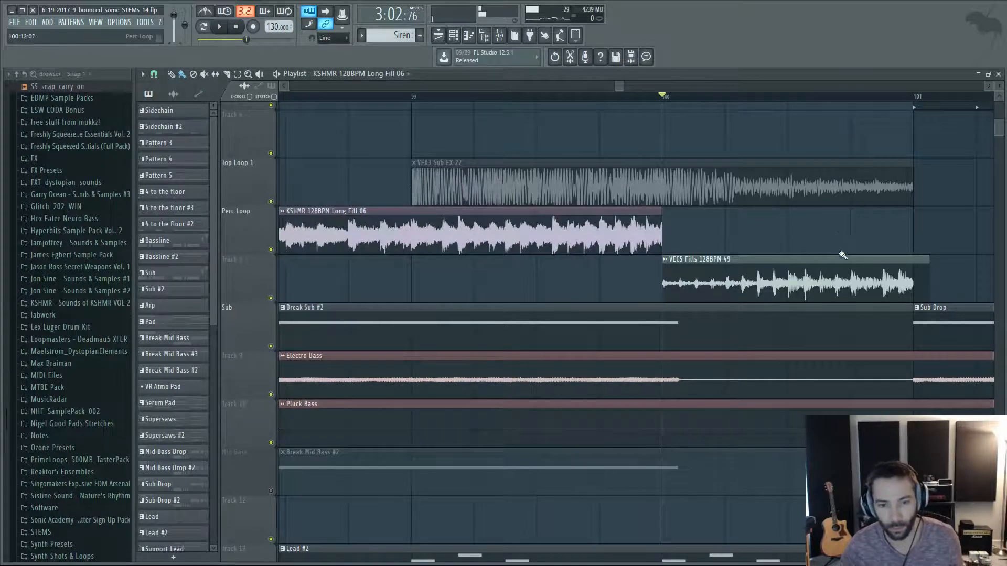
Set the song position to bar 101 and examine the sweeps, Tonal Riser and Serum Riser leading into it.
scroll(839, 251, down, 4)
scroll(881, 250, up, 5)
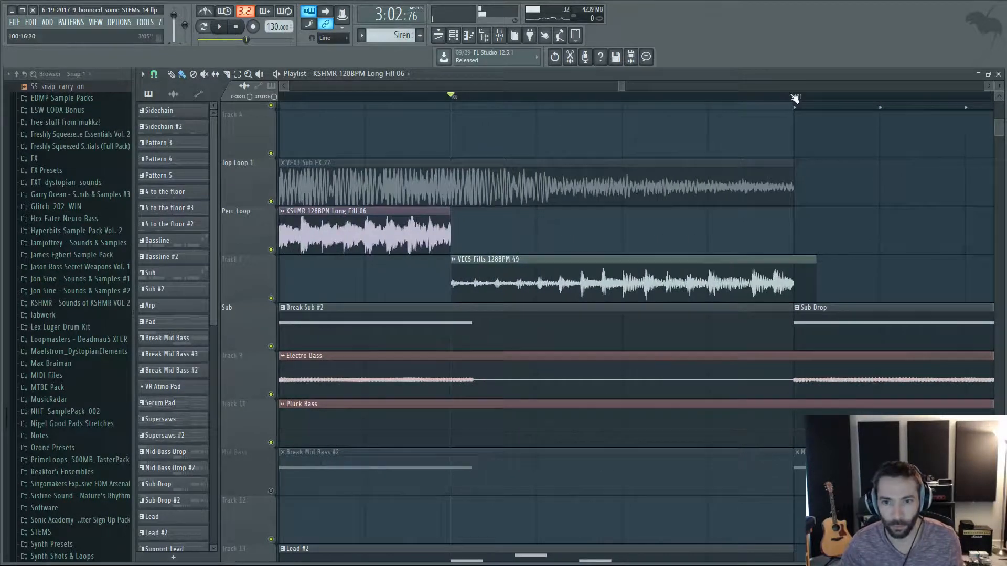
scroll(872, 234, down, 3)
scroll(873, 234, down, 10)
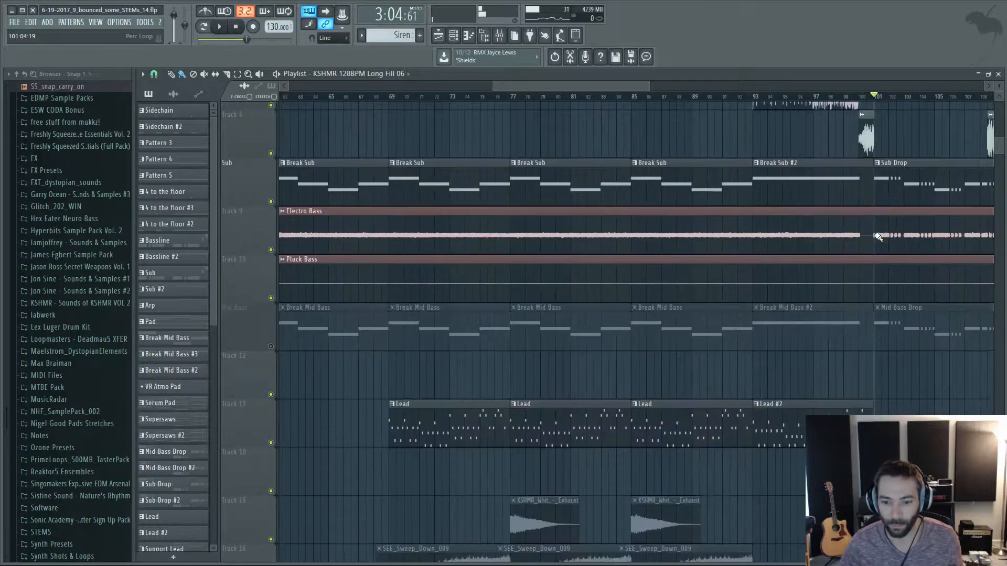
scroll(878, 237, down, 8)
scroll(728, 396, up, 5)
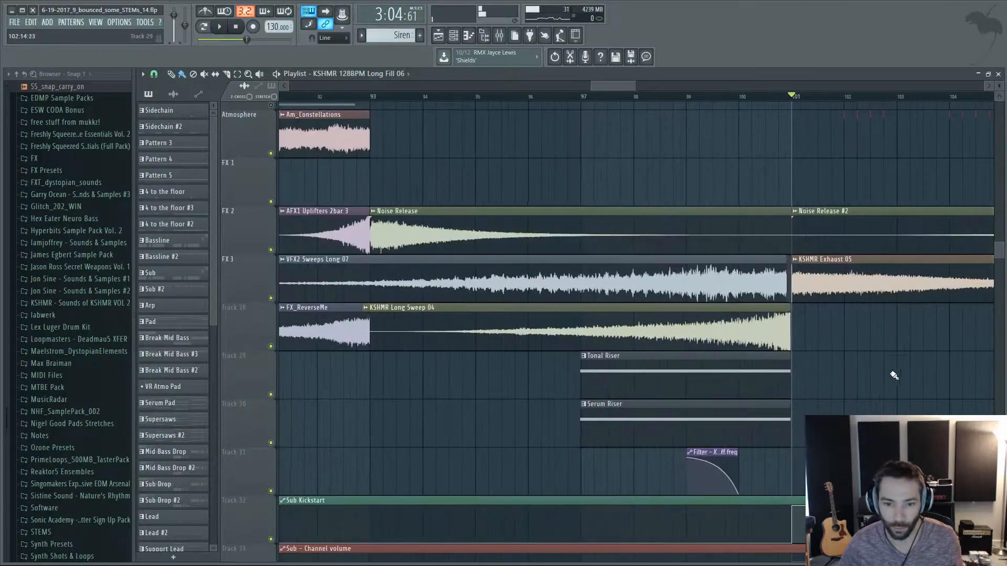
scroll(693, 403, down, 2)
scroll(893, 373, up, 1)
Examine the start of the drop at bar 101, from the synth layers up to the Sidechain and 4 to the floor kick patterns.
scroll(856, 340, up, 3)
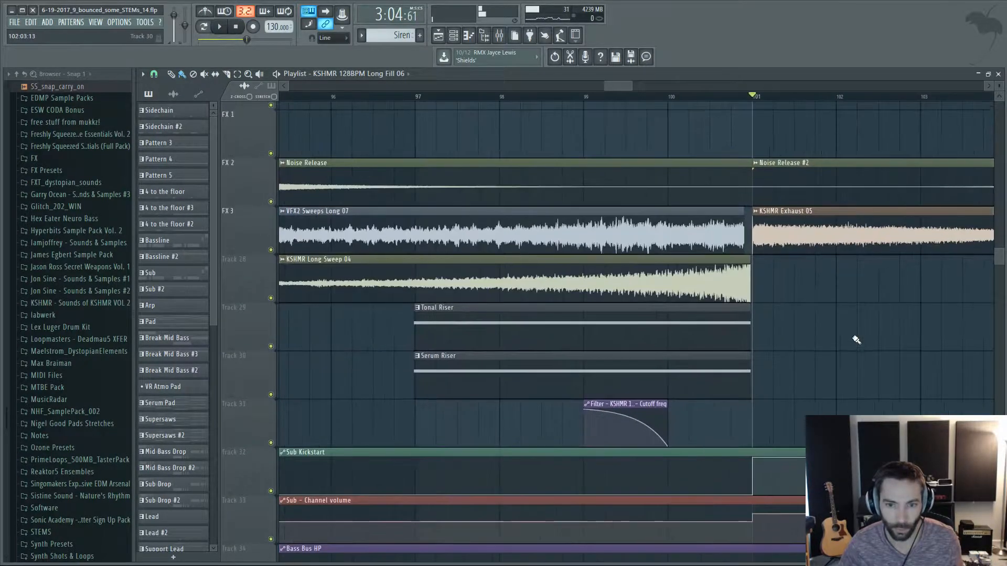
scroll(865, 375, up, 4)
scroll(872, 383, up, 14)
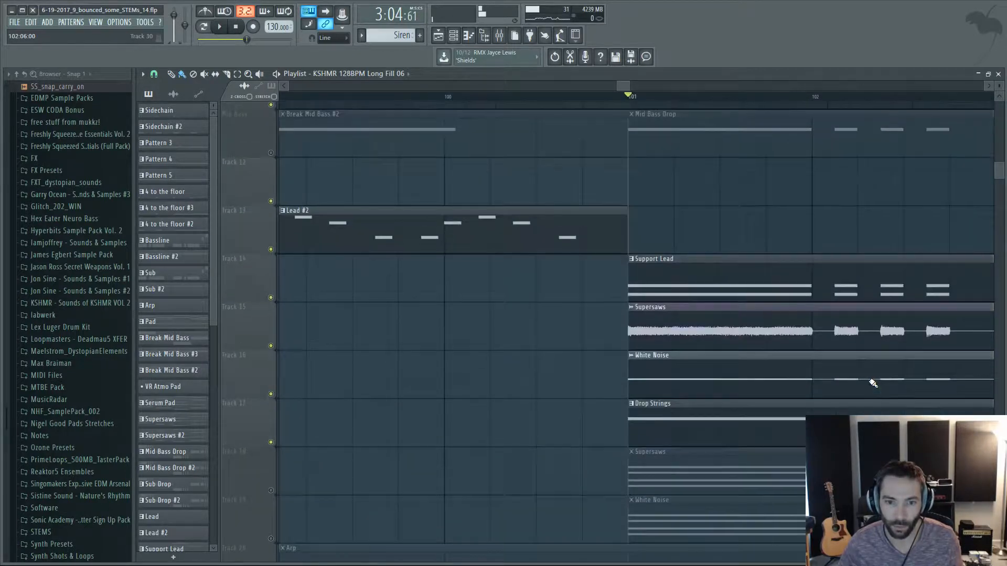
scroll(869, 381, down, 5)
drag(625, 86, 672, 87)
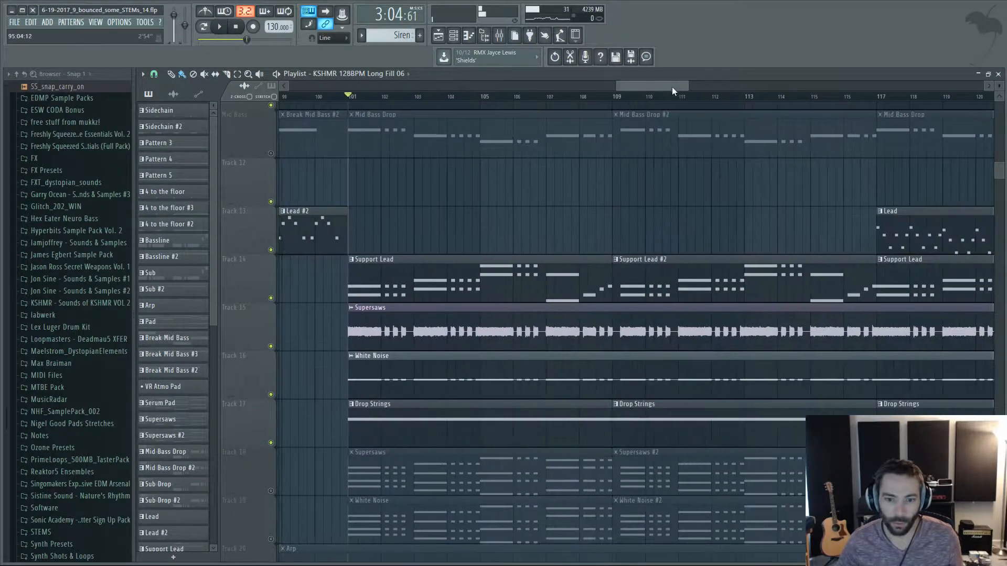
scroll(388, 287, up, 10)
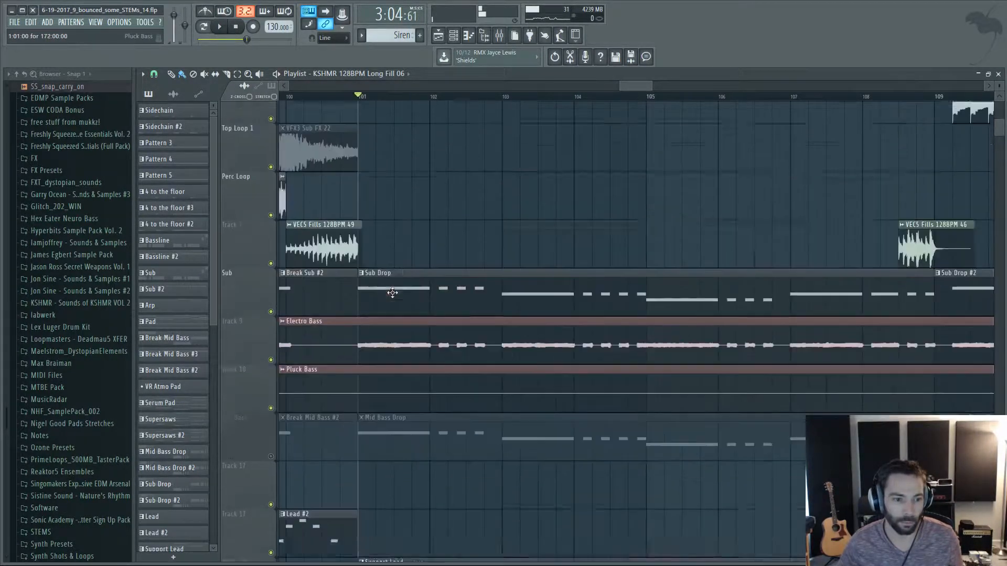
scroll(396, 295, up, 3)
scroll(396, 296, up, 1)
scroll(385, 289, down, 2)
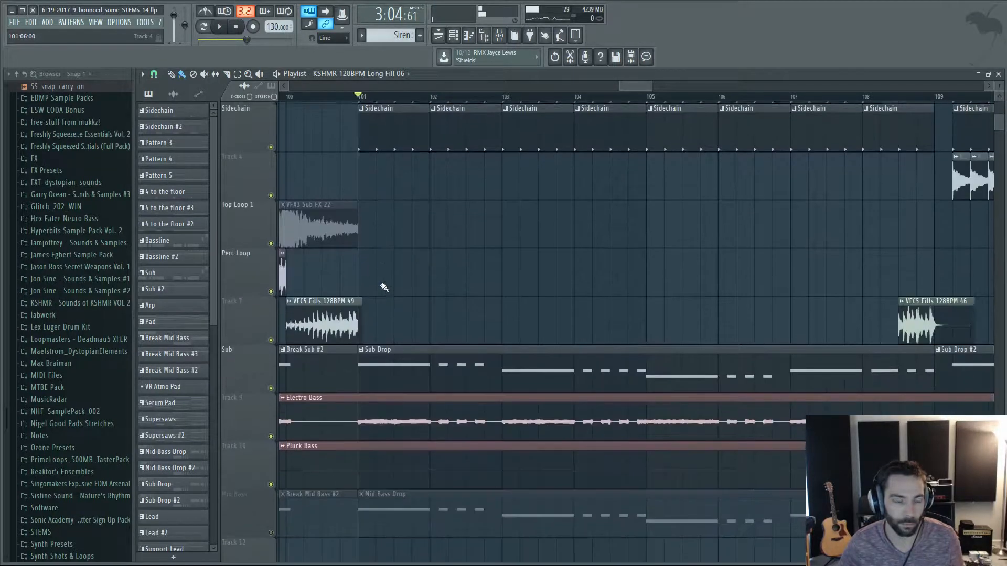
scroll(385, 287, up, 2)
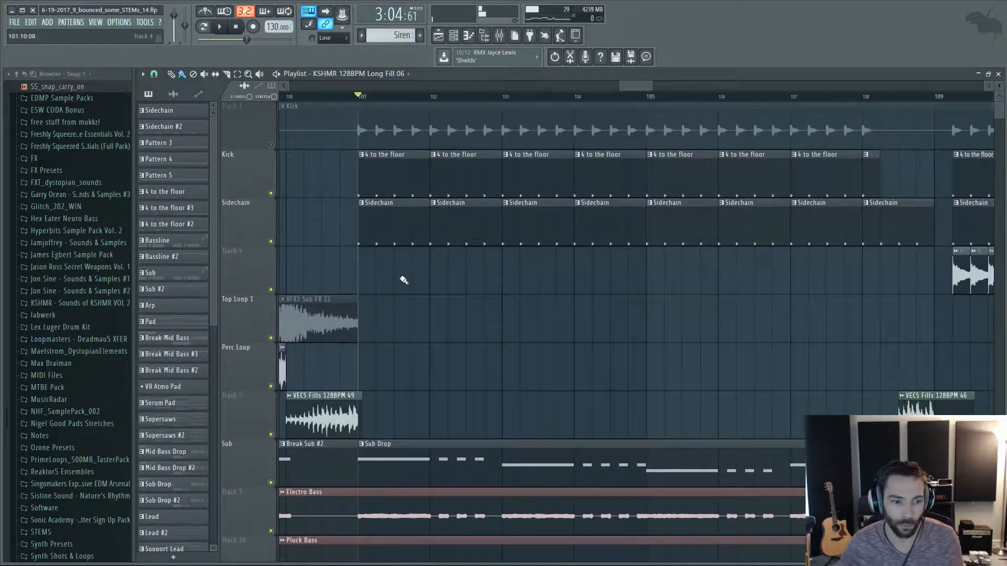
Examine the drop's layers from Sub Drop and Electro Bass to Support Lead, Supersaws, White Noise and Drop Strings.
scroll(404, 280, down, 1)
scroll(443, 215, down, 5)
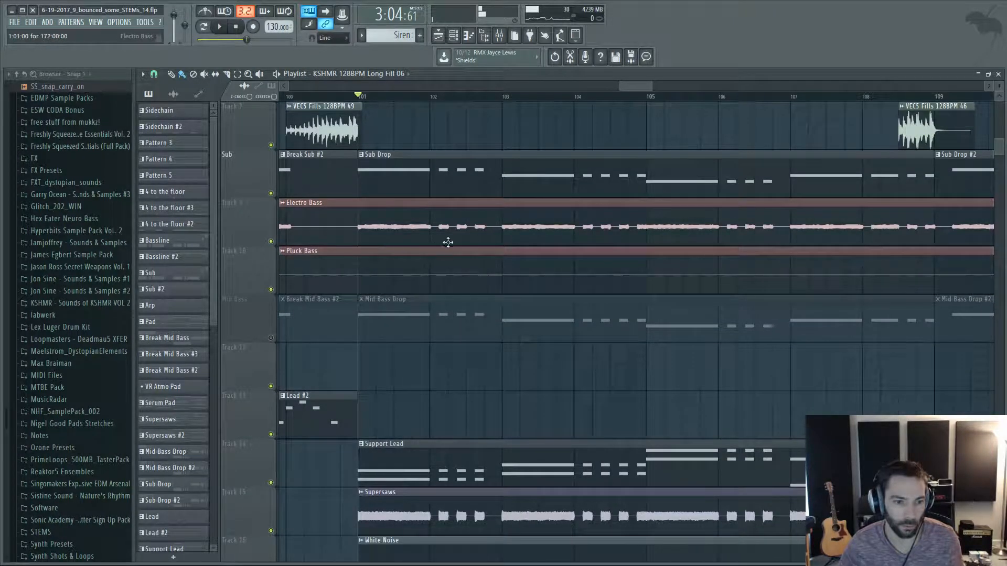
scroll(439, 241, down, 1)
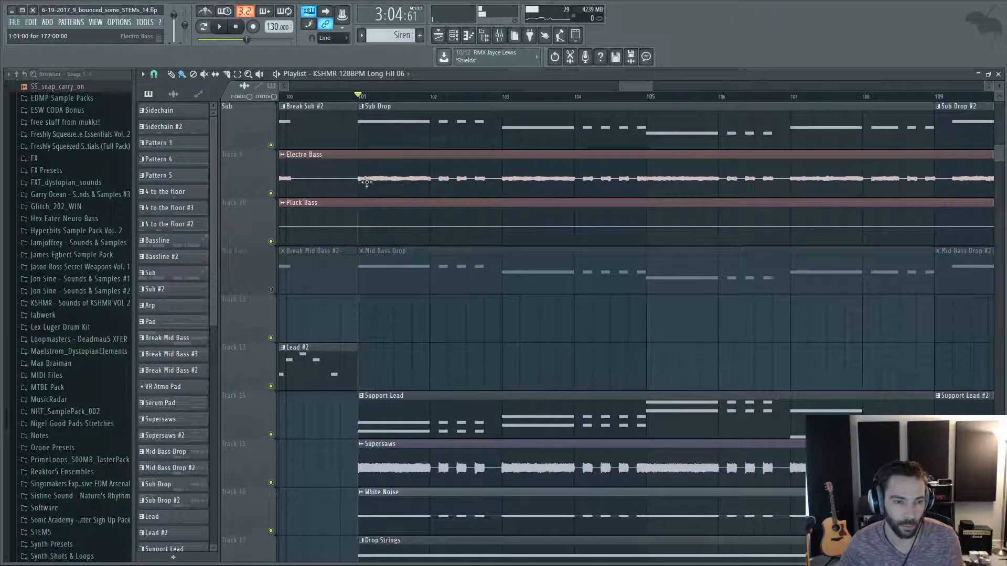
scroll(404, 183, down, 3)
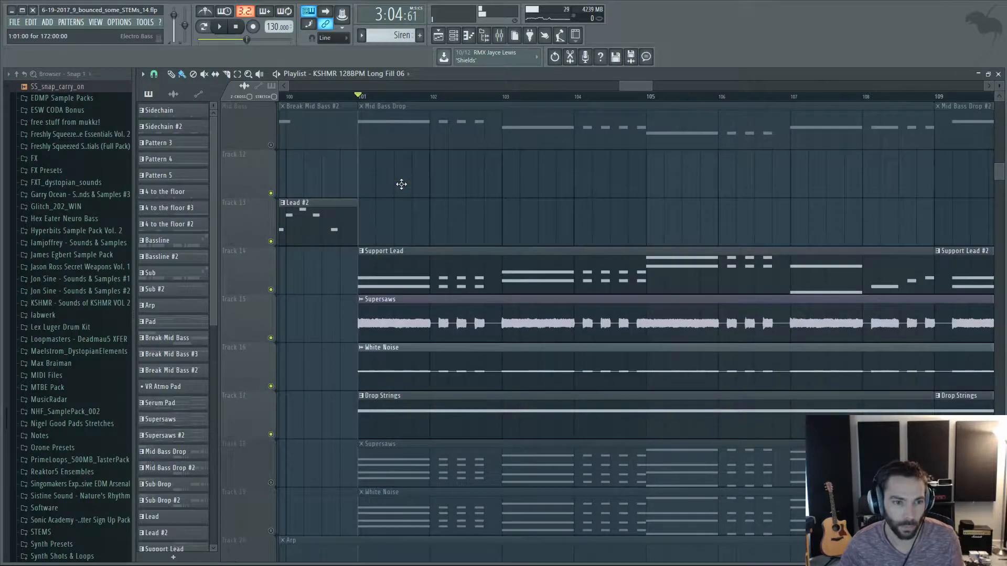
scroll(403, 186, down, 2)
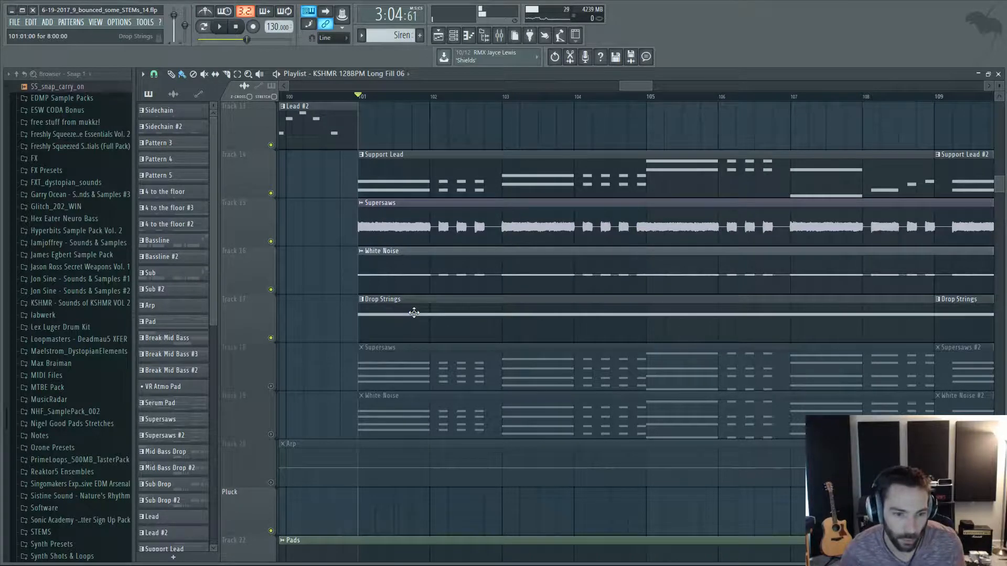
Examine how the Noise Release #2 and KSHMR Exhaust 05 FX clips repeat from bar 101 to bar 133.
ctrl+scroll(414, 313, down, 5)
scroll(456, 303, down, 8)
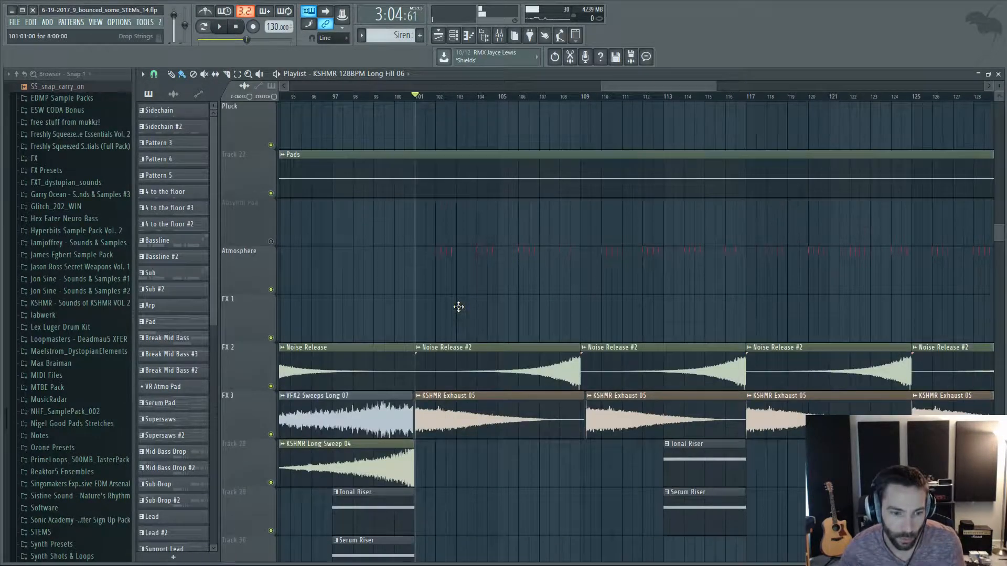
scroll(458, 304, down, 3)
scroll(464, 300, up, 3)
ctrl+scroll(658, 326, down, 4)
ctrl+scroll(762, 327, up, 3)
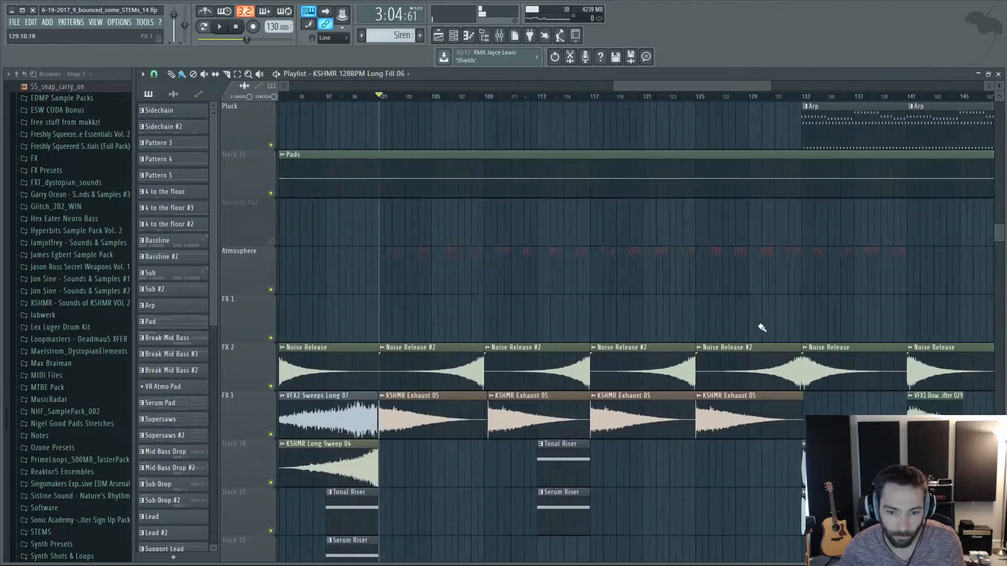
ctrl+scroll(658, 324, up, 2)
scroll(484, 341, down, 2)
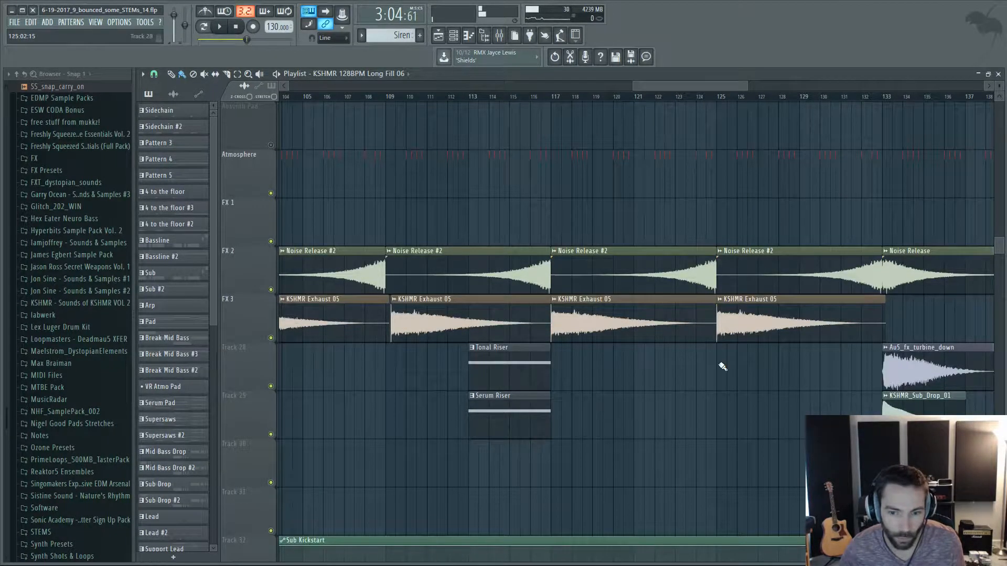
Examine the Lead, Support Lead, Supersaws and Drop Strings clips across the whole drop from bar 101 past bar 141.
ctrl+scroll(721, 367, down, 3)
ctrl+scroll(693, 378, up, 3)
scroll(400, 340, up, 6)
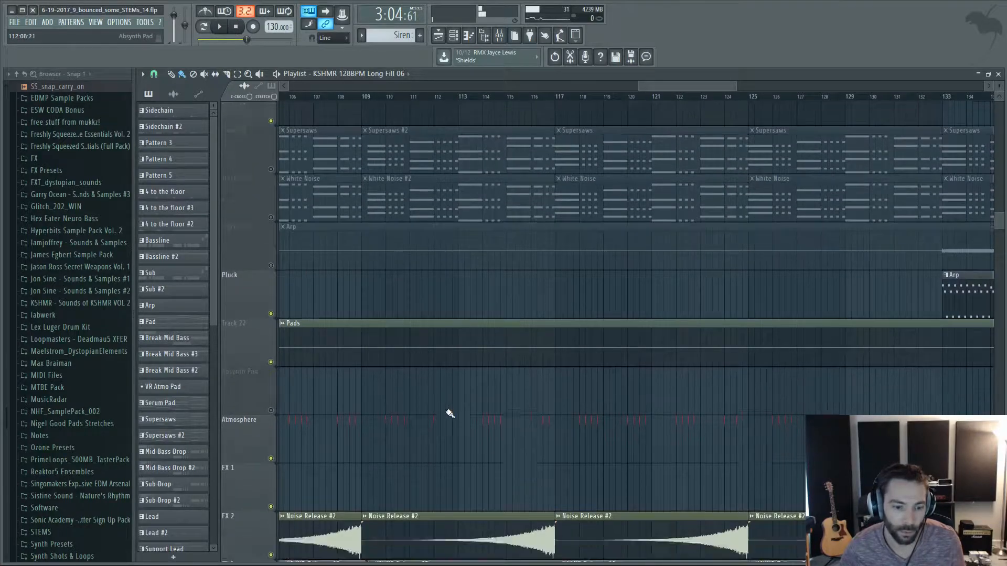
scroll(450, 414, down, 3)
ctrl+scroll(486, 421, down, 2)
Open the Support Lead pattern, play the drop from bar 101 and isolate Support Lead with insert 44 in the mixer.
scroll(486, 421, up, 10)
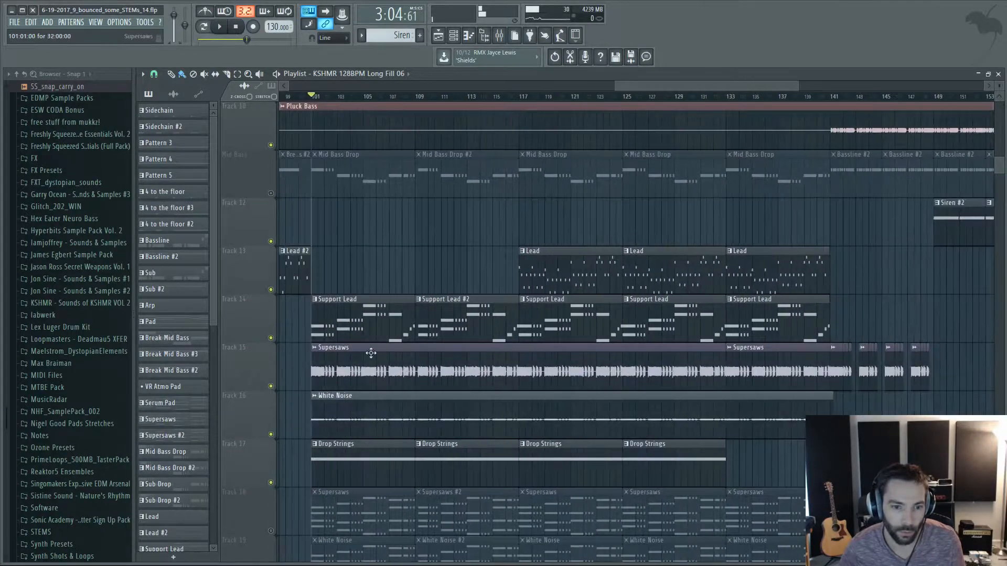
ctrl+scroll(371, 353, up, 3)
double_click(341, 301)
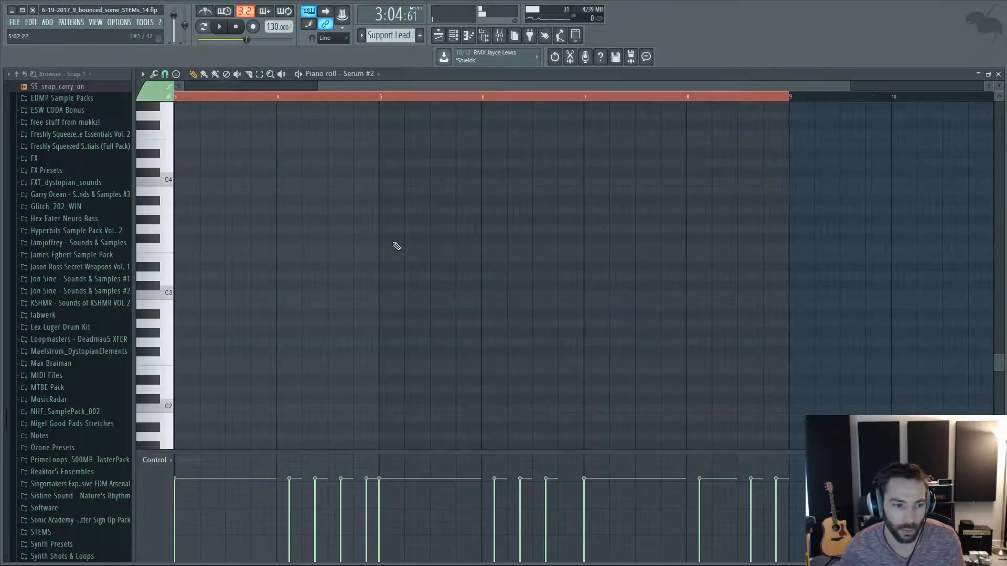
click(500, 35)
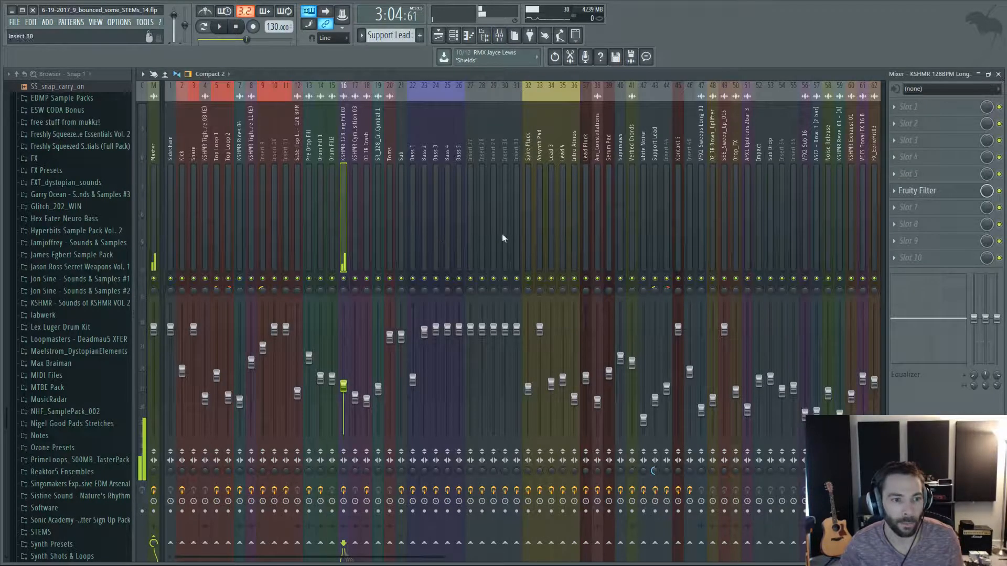
key(space)
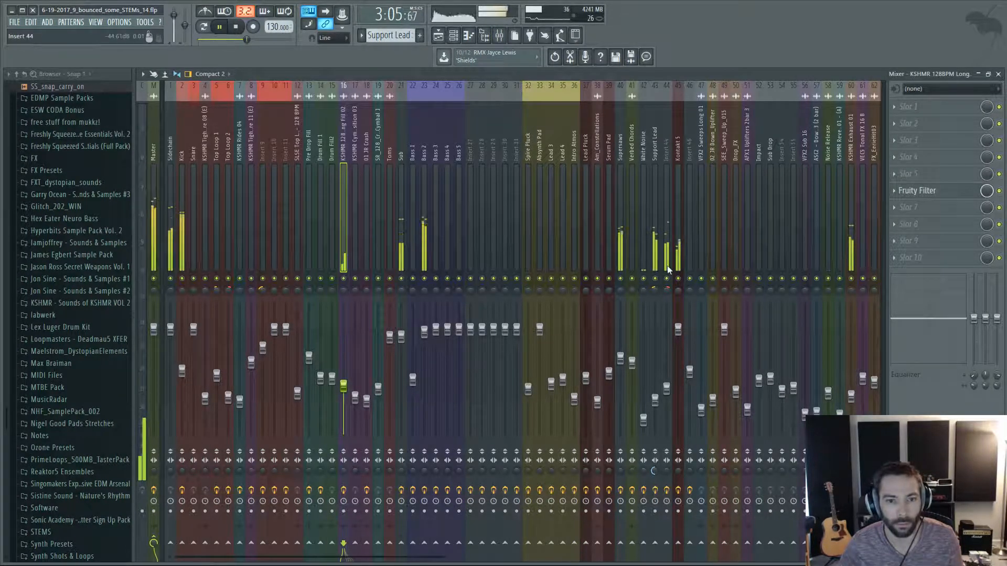
right_click(655, 278)
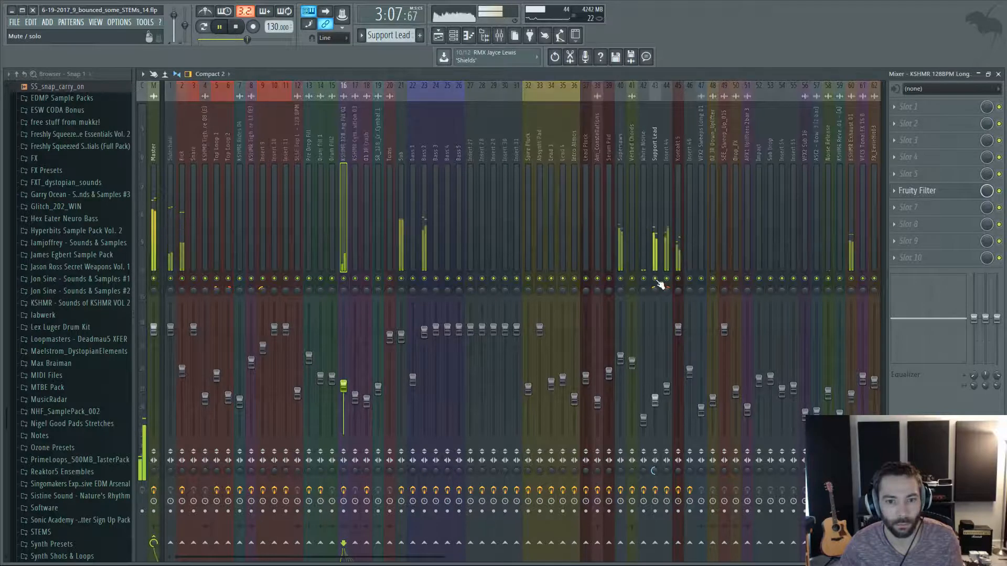
click(668, 279)
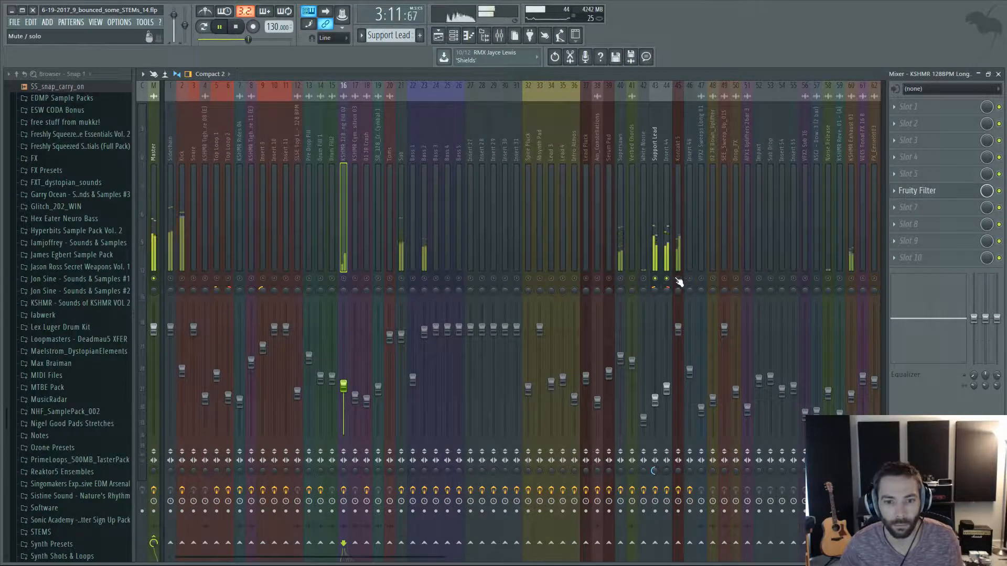
Listen to the drop with Sidechain, Supersaws, Verbed Chords and White Noise added to the soloed tracks, and unmute all mixer tracks.
click(170, 278)
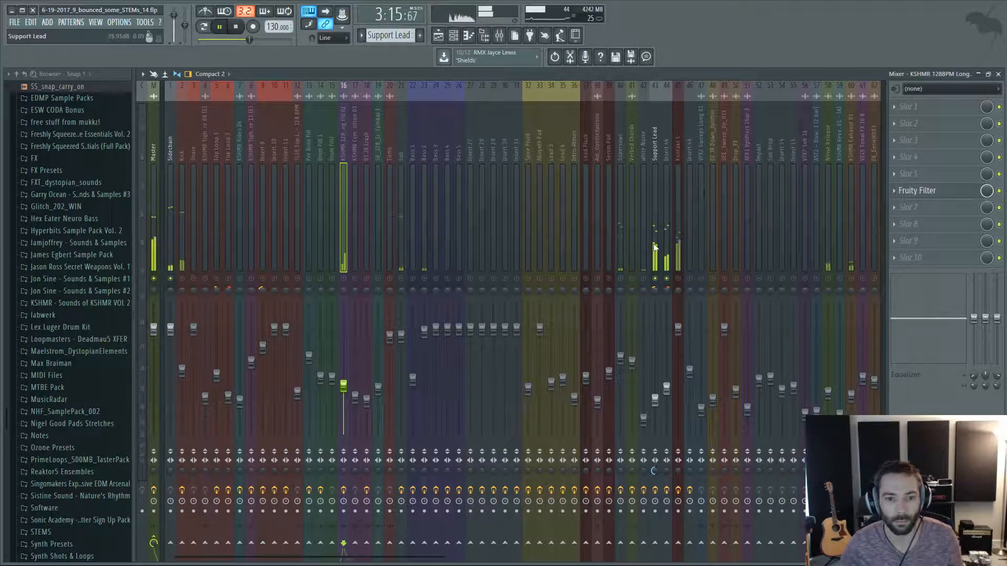
click(620, 279)
click(632, 279)
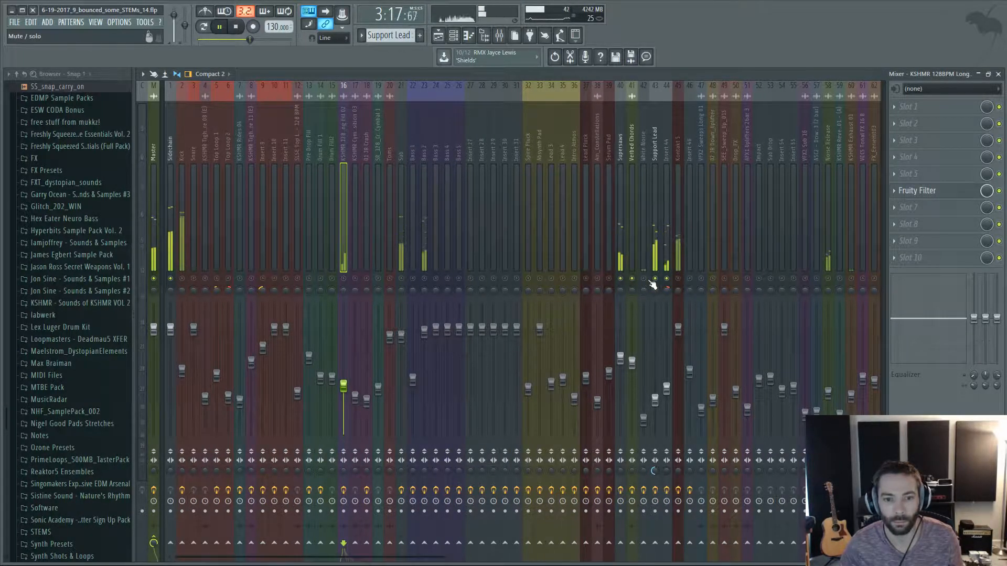
click(643, 278)
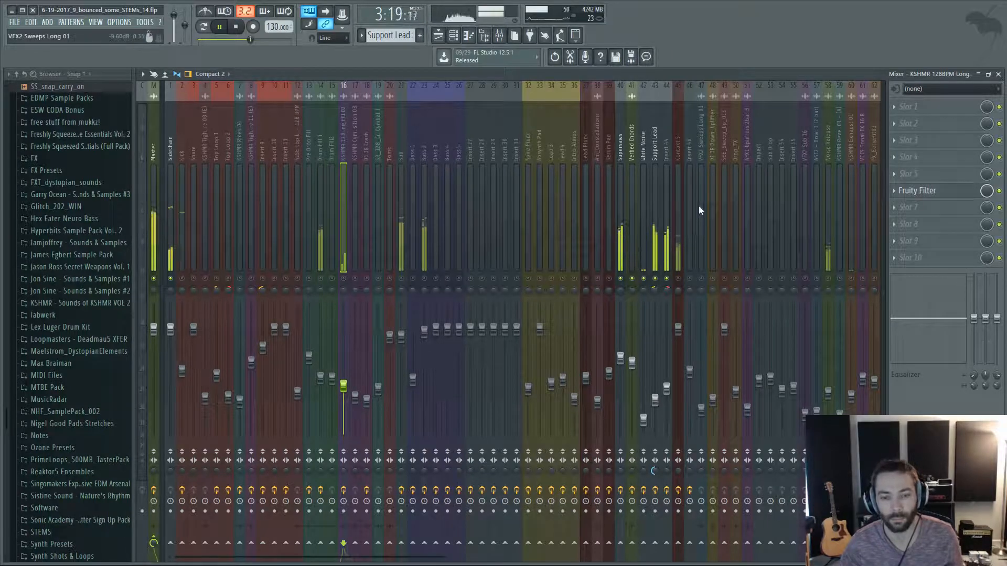
key(space)
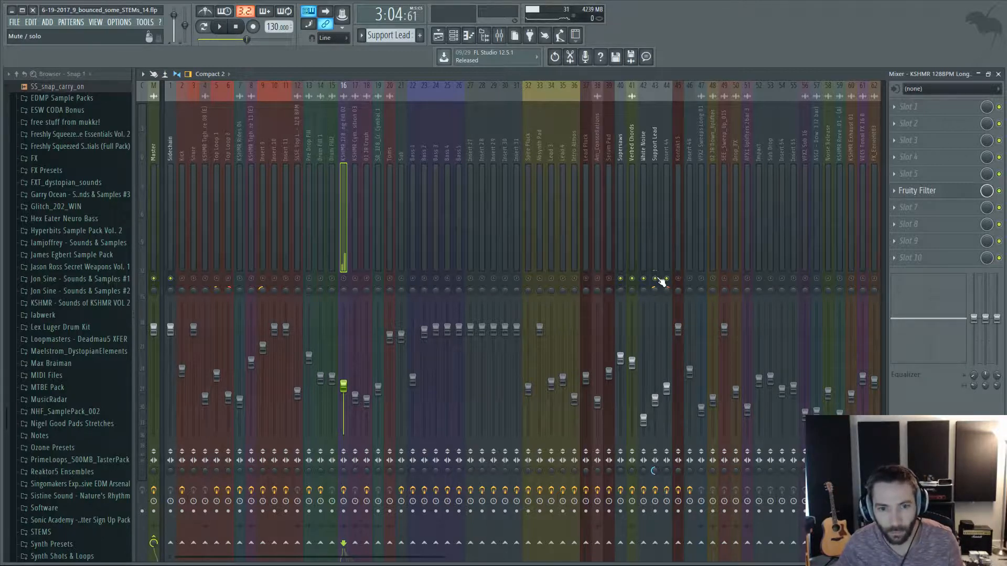
right_click(657, 278)
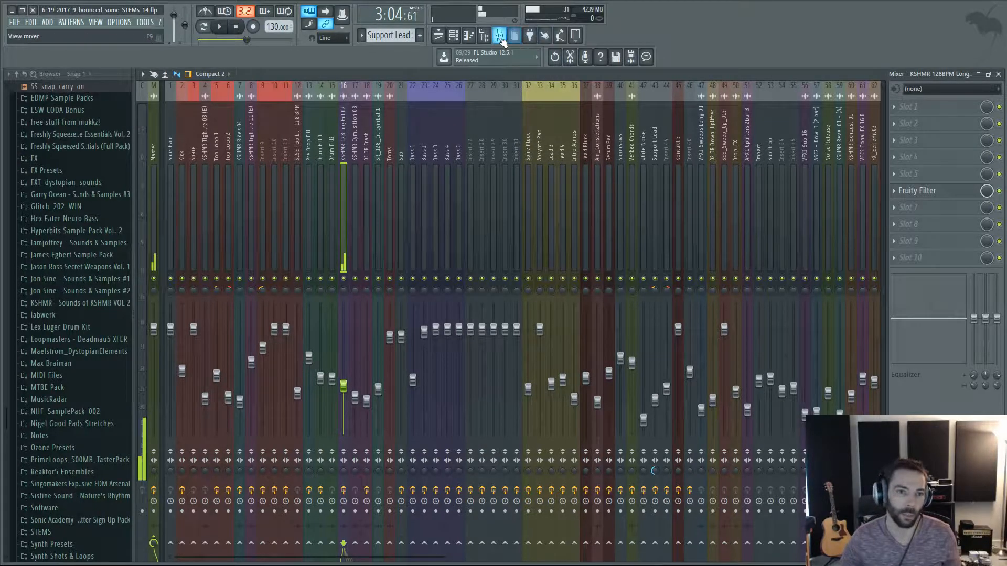
Examine in the playlist how the Lead, Support Lead, Supersaws and Drop Strings clips line up around bar 117.
click(438, 35)
scroll(810, 214, down, 5)
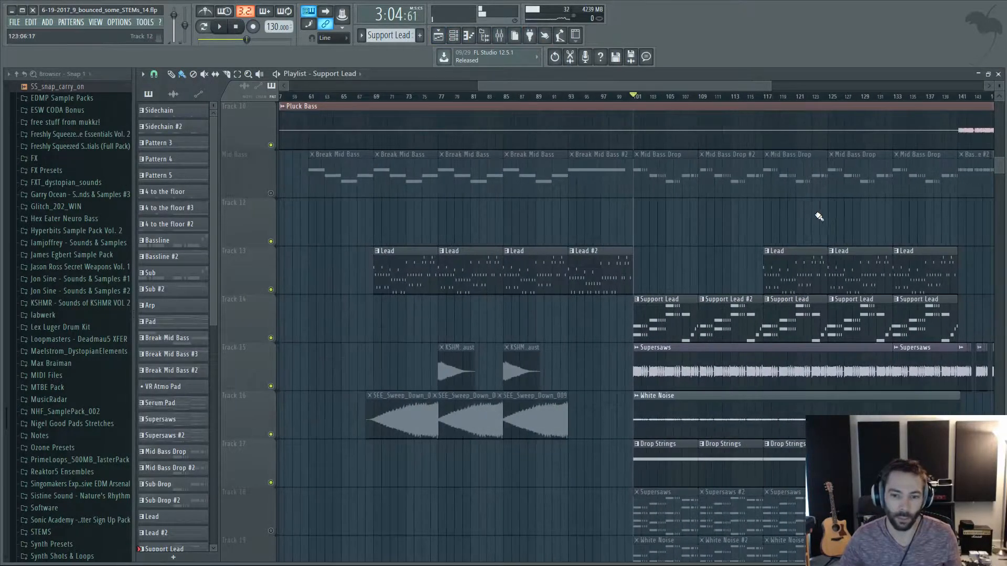
scroll(826, 218, up, 5)
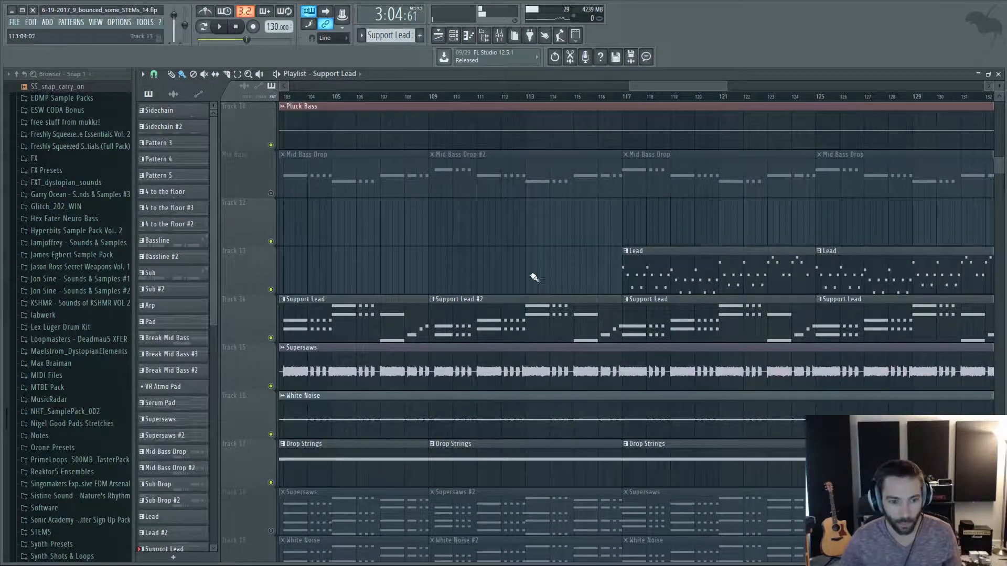
scroll(535, 244, down, 5)
scroll(535, 245, up, 4)
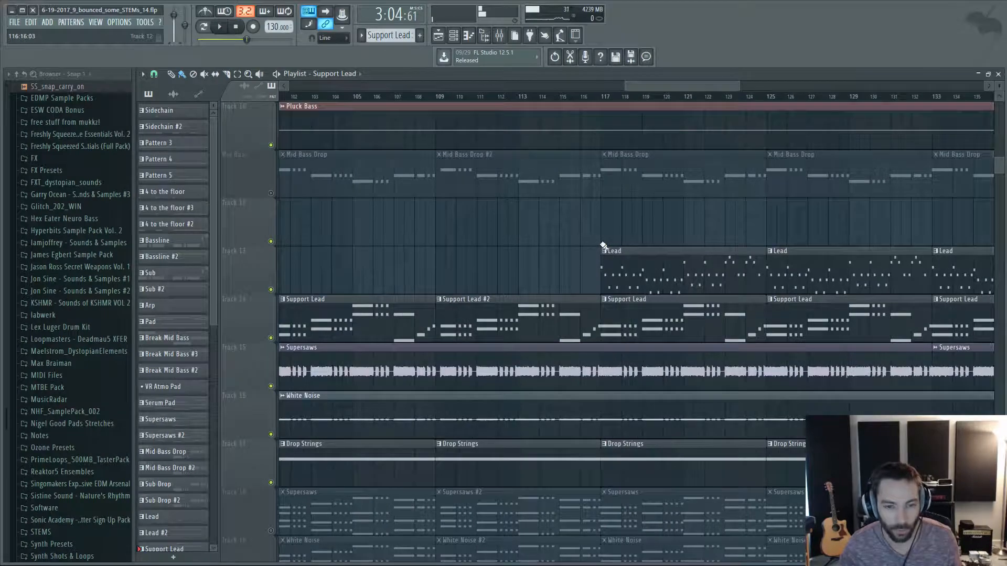
scroll(592, 227, down, 10)
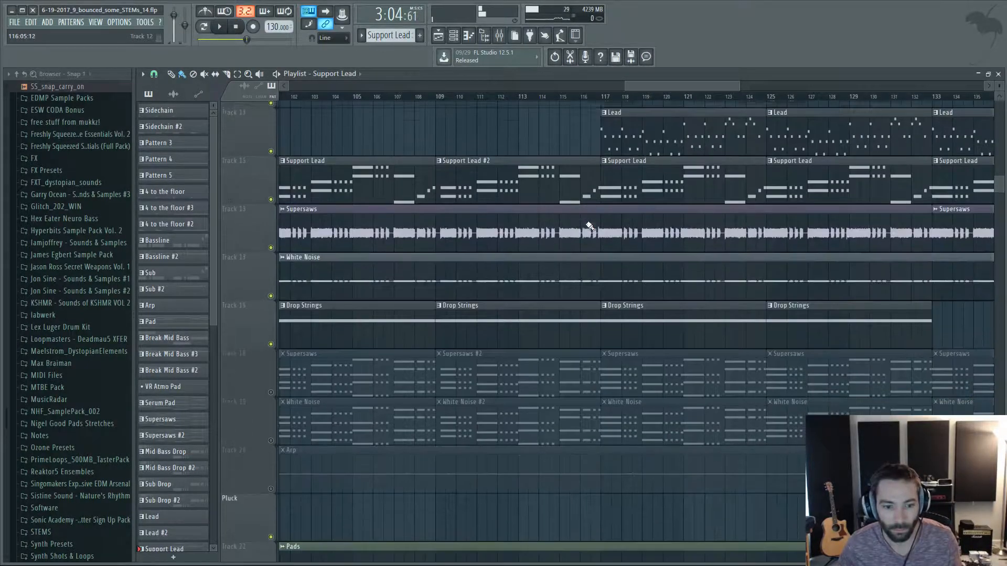
scroll(590, 226, up, 12)
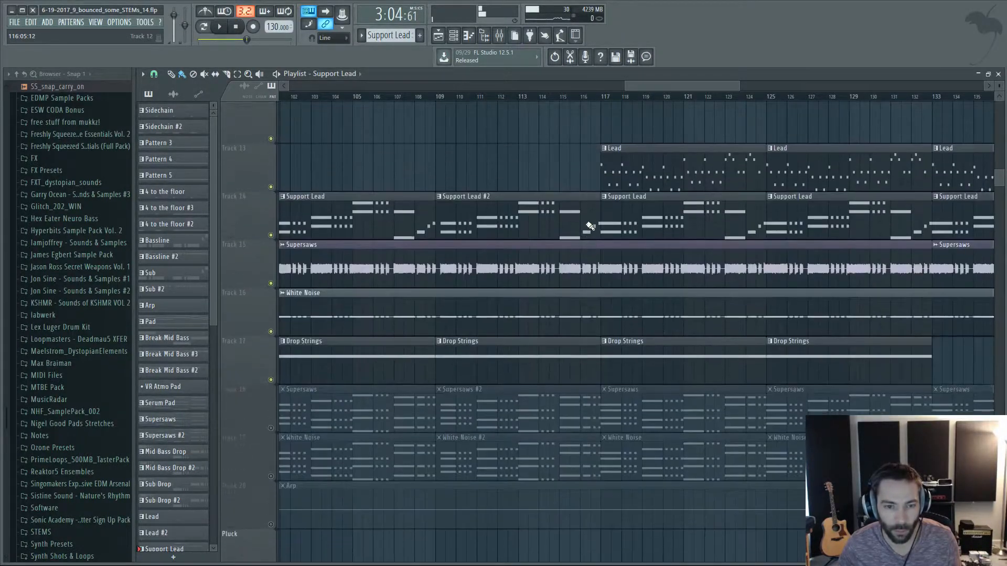
scroll(608, 226, up, 3)
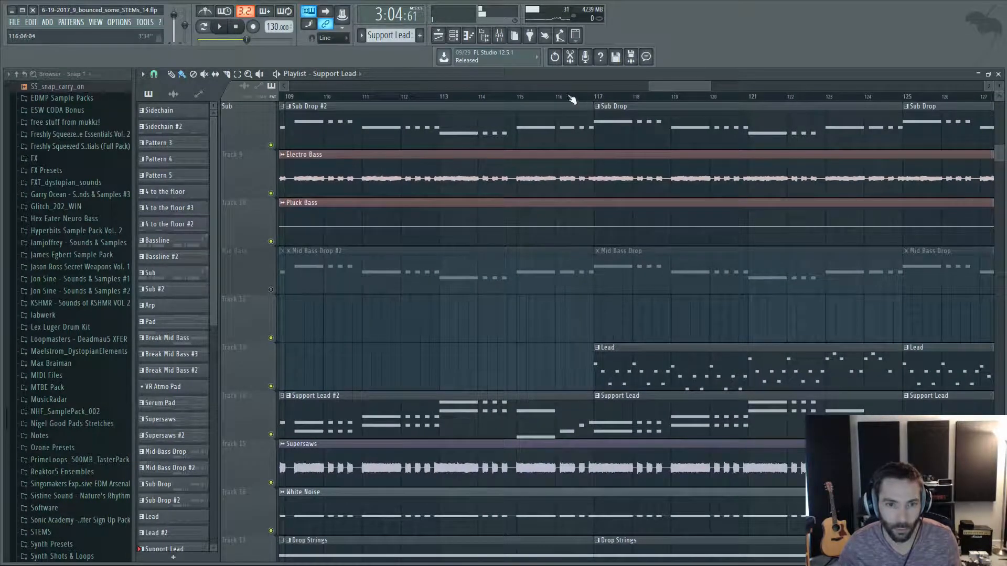
Play the transition from bar 116 into the Lead's entry at bar 117.
click(498, 36)
click(453, 38)
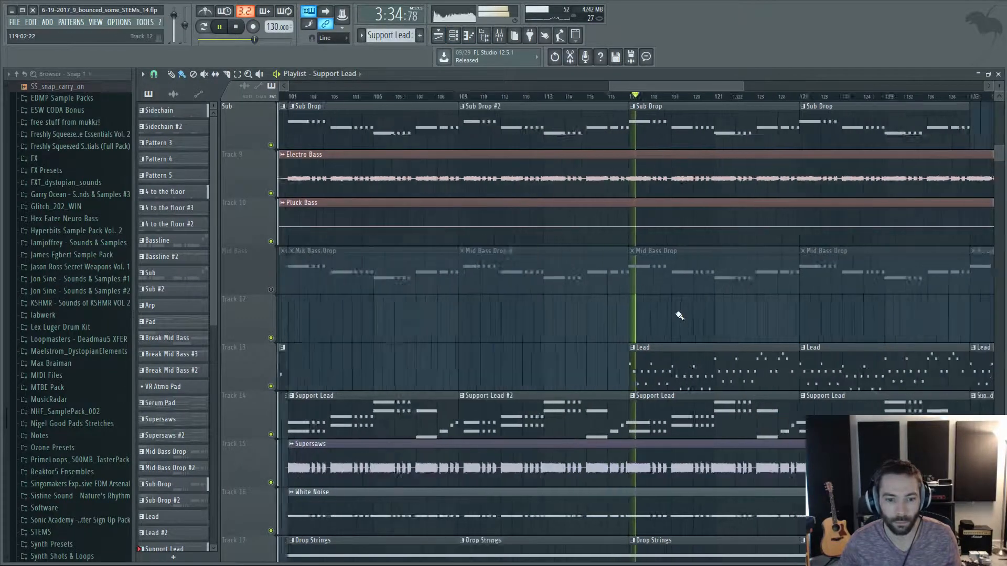
key(space)
Play the Tonal Riser and Serum Riser section from bar 113, checking the mixer levels during playback.
scroll(595, 307, down, 5)
scroll(595, 307, down, 8)
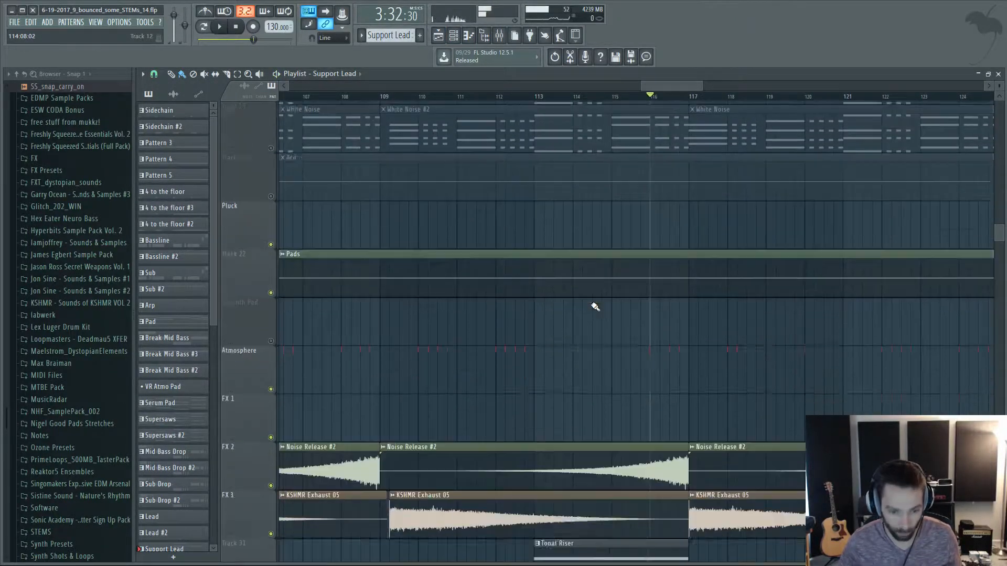
click(534, 98)
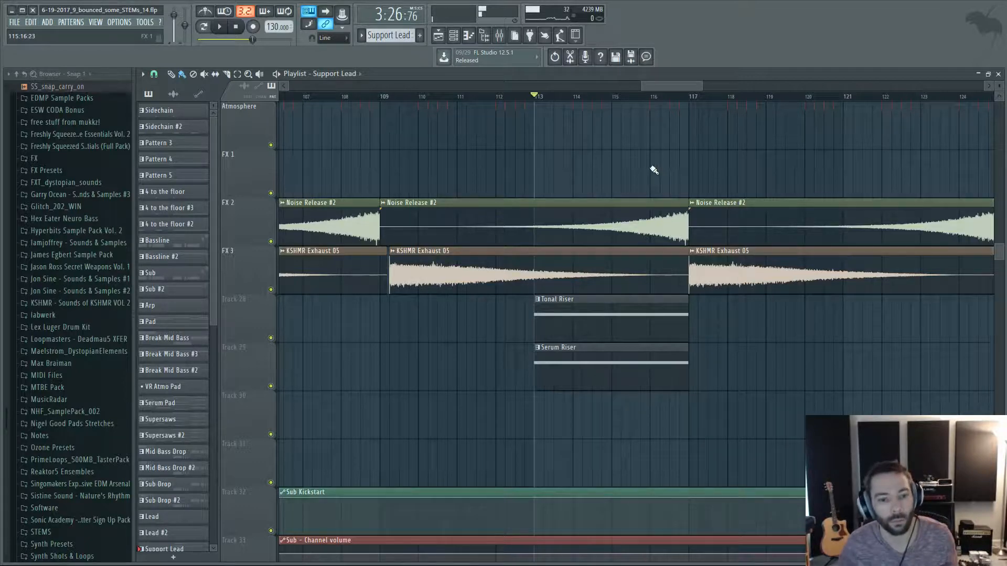
key(space)
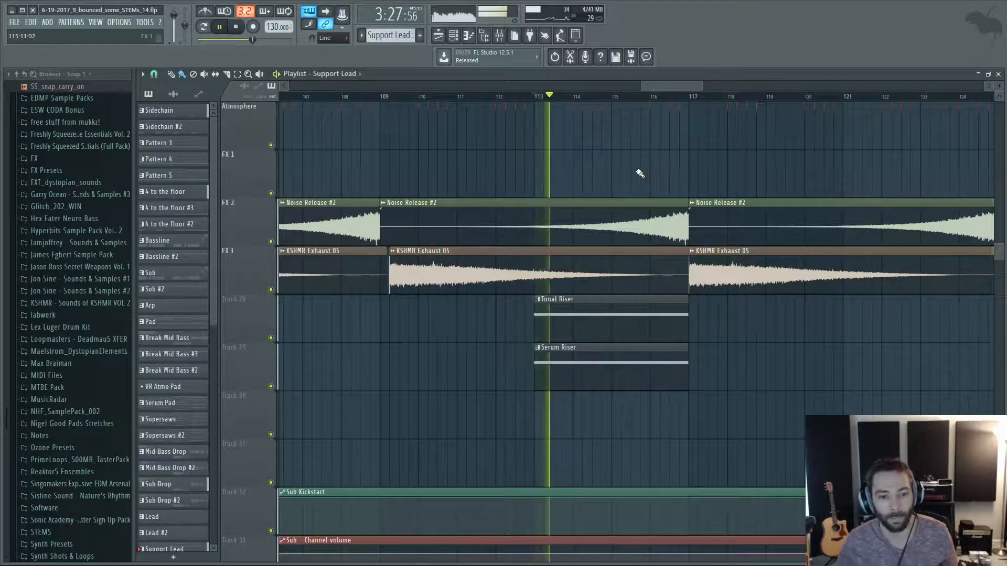
click(498, 35)
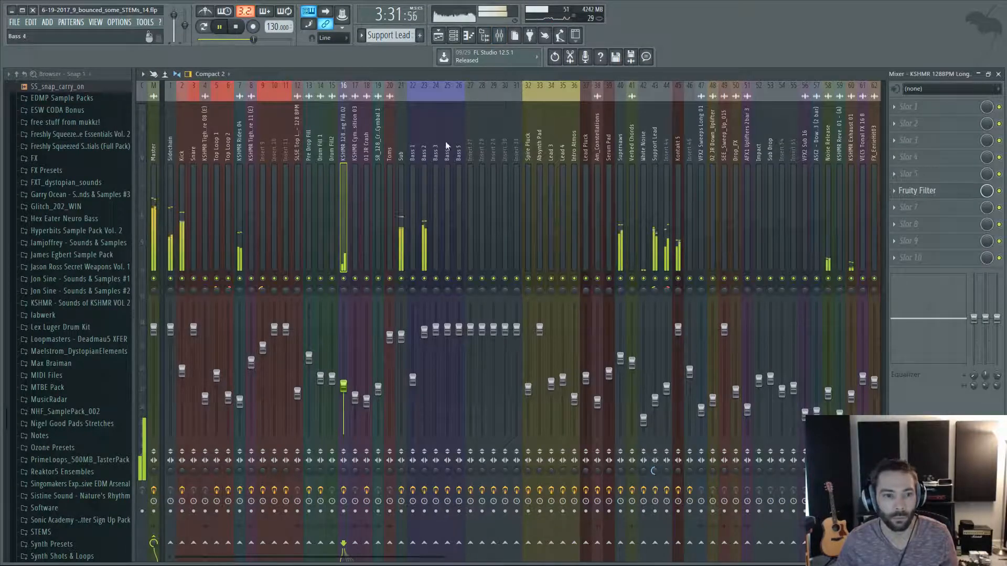
click(451, 36)
click(439, 36)
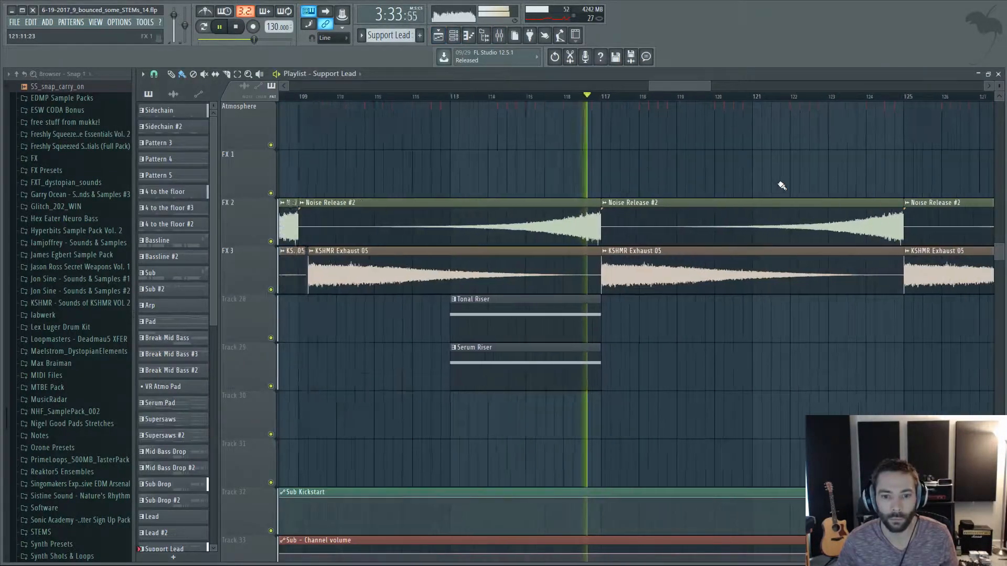
Follow the playback up to the percussion tracks and play the tom fill from bar 124 into bar 125.
scroll(759, 191, up, 10)
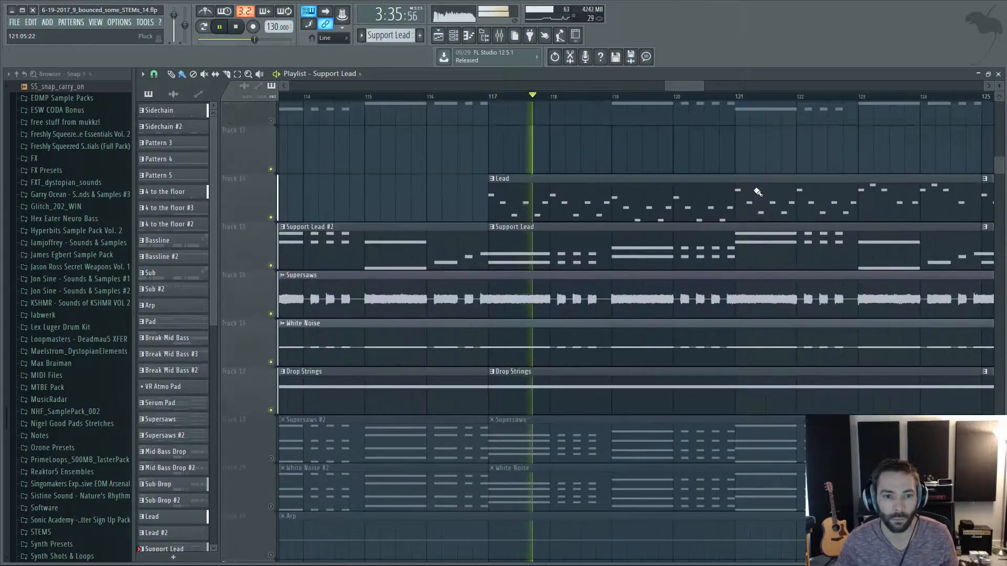
scroll(821, 178, up, 5)
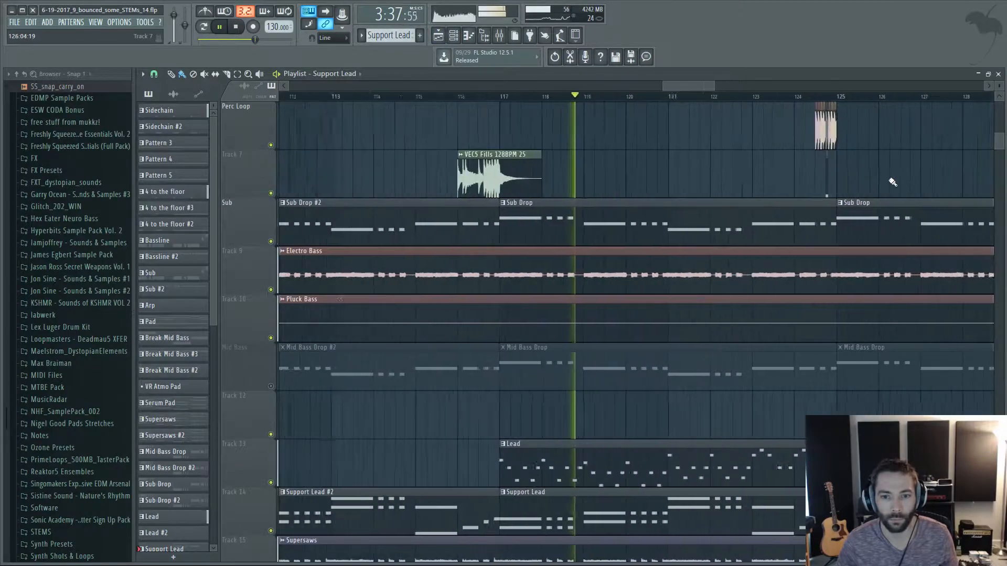
scroll(821, 179, up, 3)
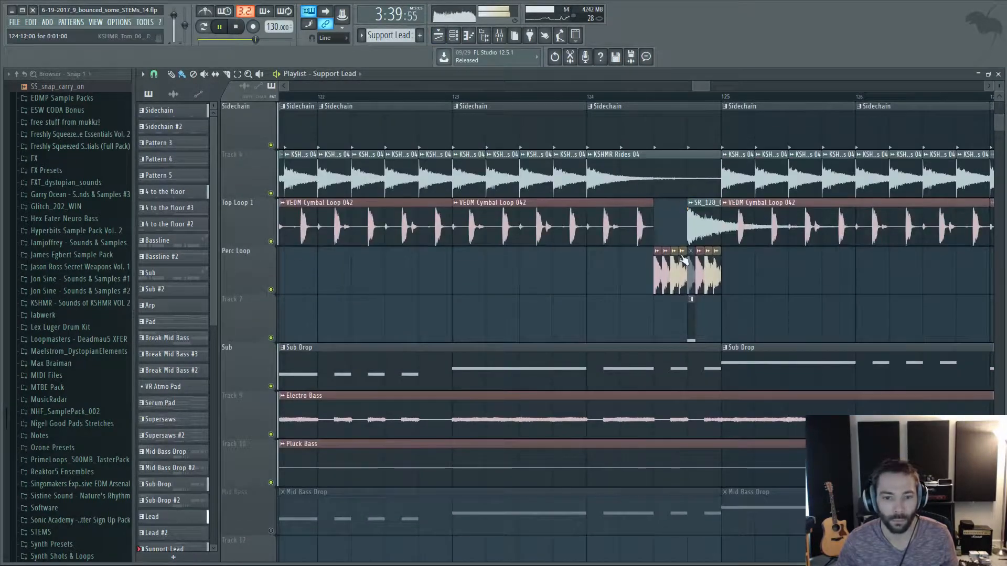
scroll(687, 263, up, 3)
click(507, 97)
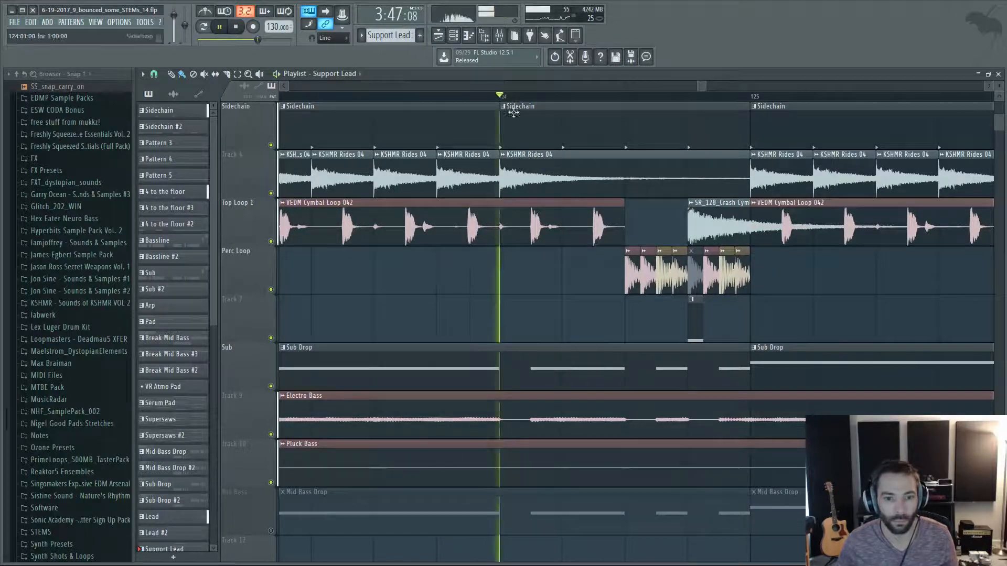
scroll(750, 298, up, 5)
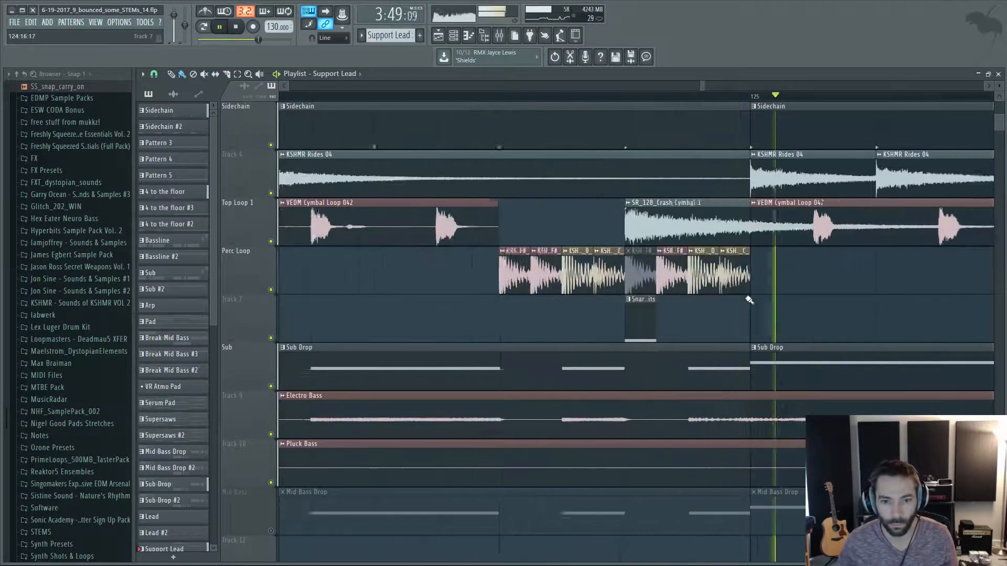
scroll(750, 298, up, 1)
key(space)
Examine how the KSHMR Tom clips, Snare Hits pattern and crash cymbal form the fill before bar 125.
scroll(492, 310, down, 2)
scroll(339, 354, up, 2)
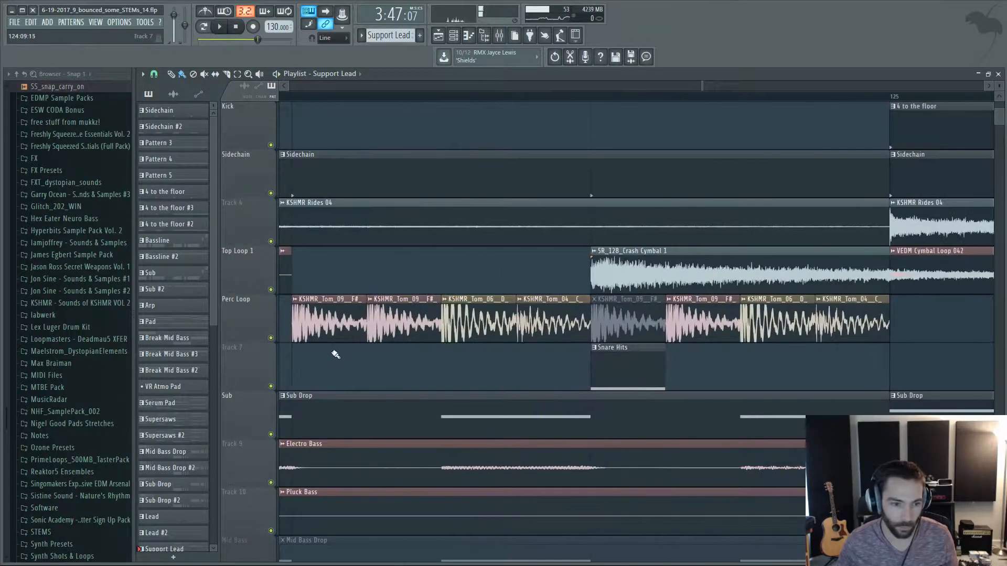
scroll(464, 360, down, 1)
scroll(465, 354, up, 1)
scroll(488, 338, down, 1)
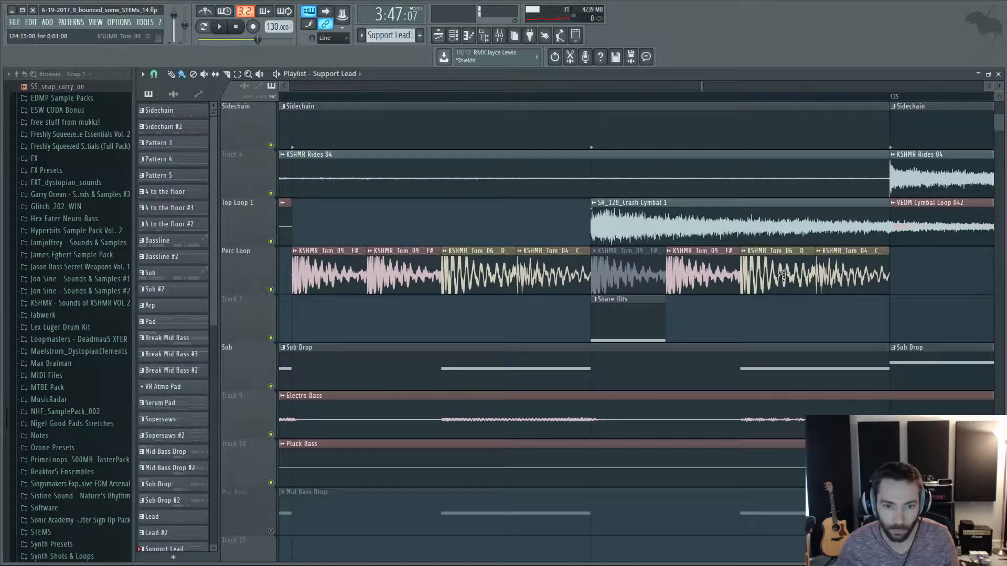
scroll(590, 198, down, 3)
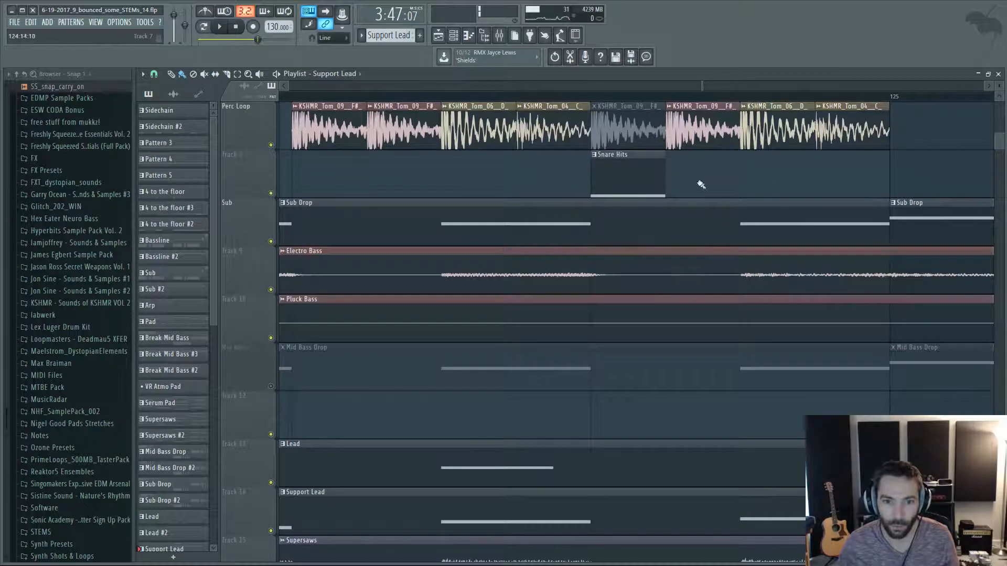
Examine the bass, lead, string, pad and FX tracks below the fill around bars 124 and 125.
scroll(801, 183, down, 3)
scroll(804, 184, up, 2)
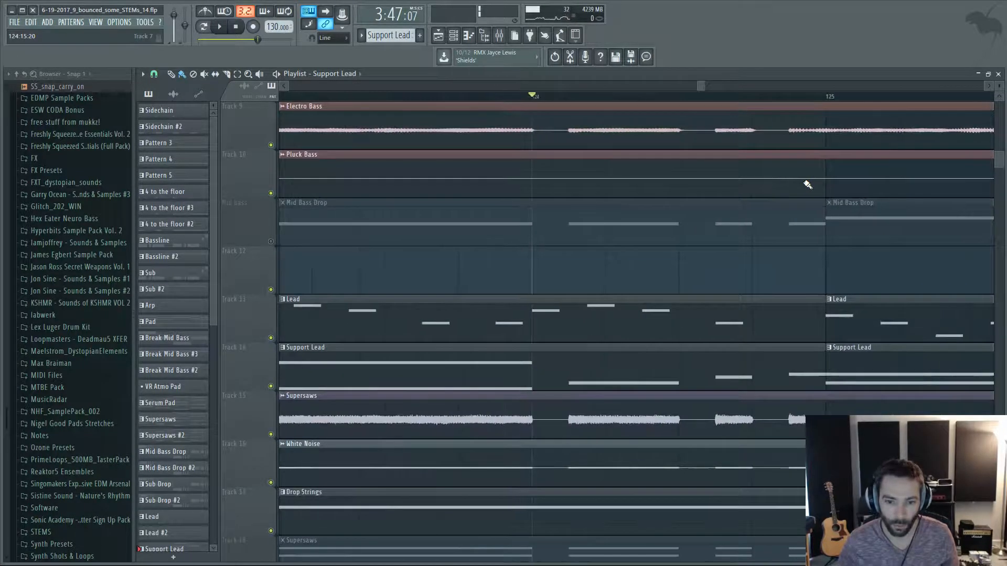
scroll(866, 237, down, 6)
scroll(869, 237, down, 3)
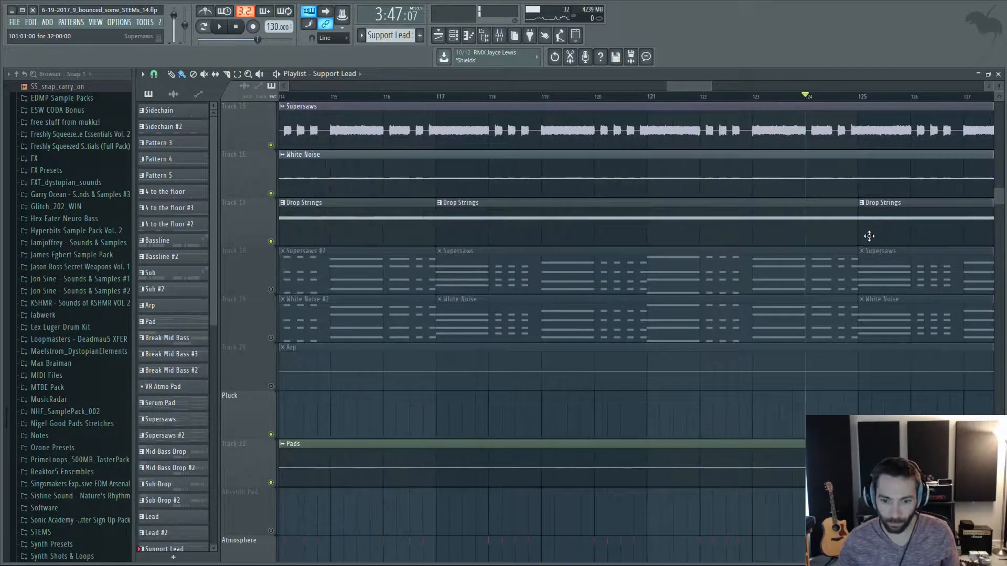
scroll(869, 238, down, 3)
scroll(869, 238, down, 2)
scroll(930, 255, up, 3)
scroll(894, 259, up, 2)
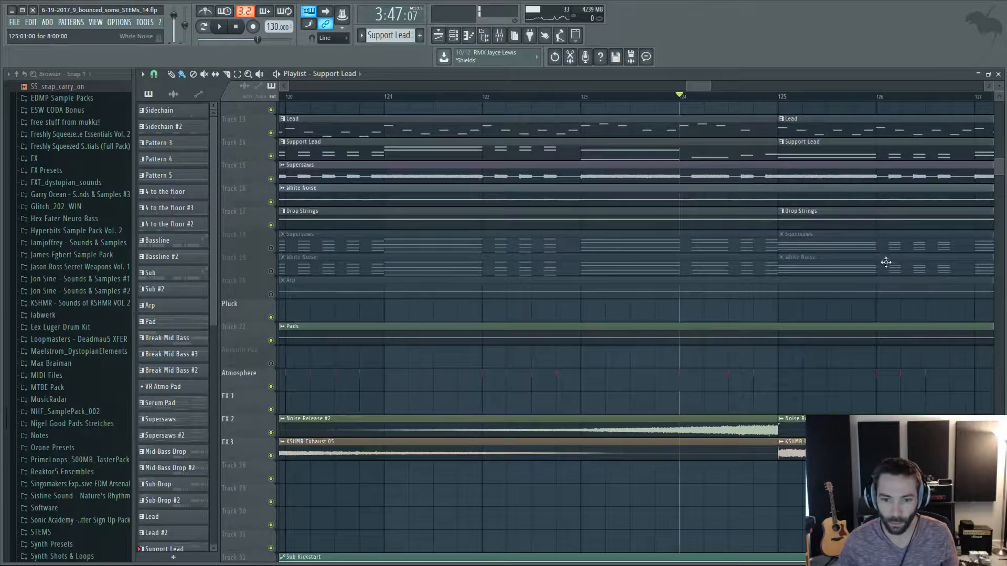
Compare the drop's layers between bars 109 and 133, from Sub Drop down to the FX and riser tracks.
scroll(885, 262, up, 3)
scroll(648, 324, up, 4)
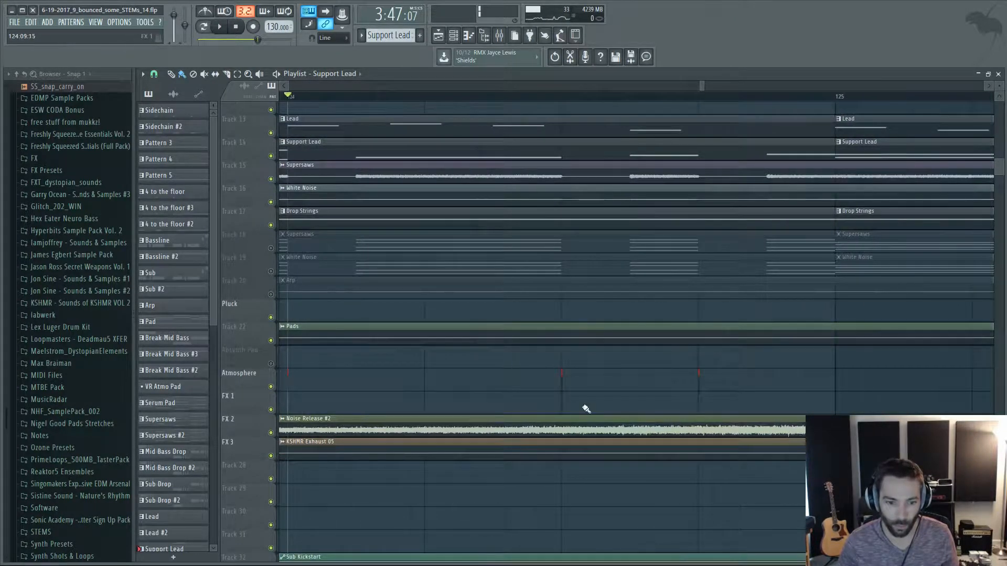
scroll(605, 383, up, 1)
scroll(780, 387, down, 6)
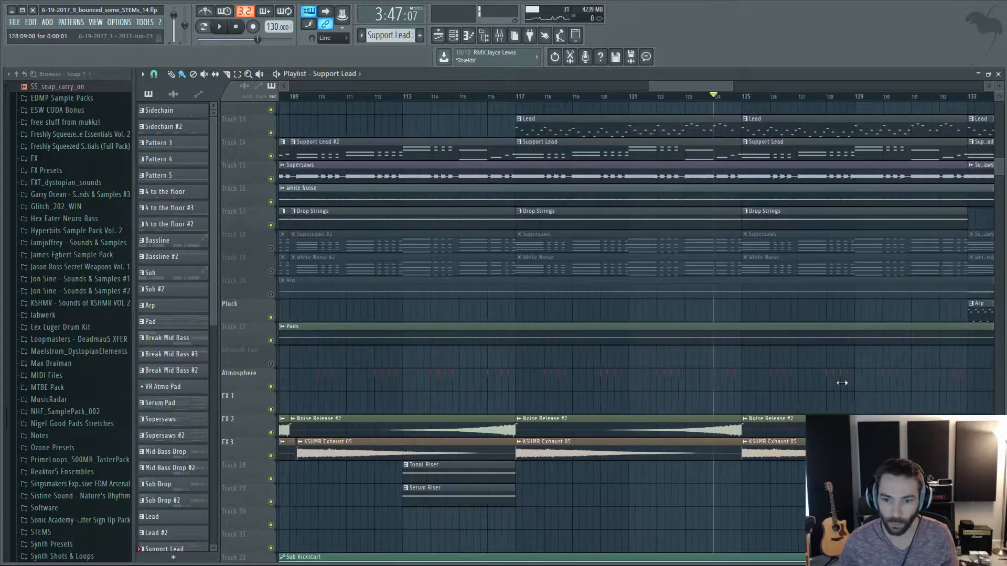
scroll(740, 324, up, 2)
scroll(738, 352, up, 4)
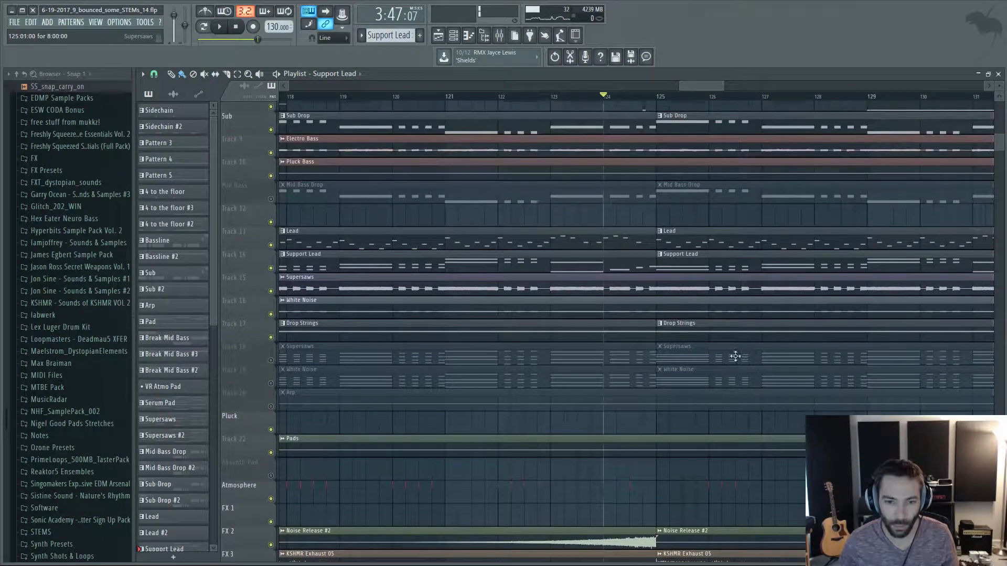
Examine the percussion fill leading into bar 125 and the layers that follow it up to bar 133.
scroll(760, 334, up, 3)
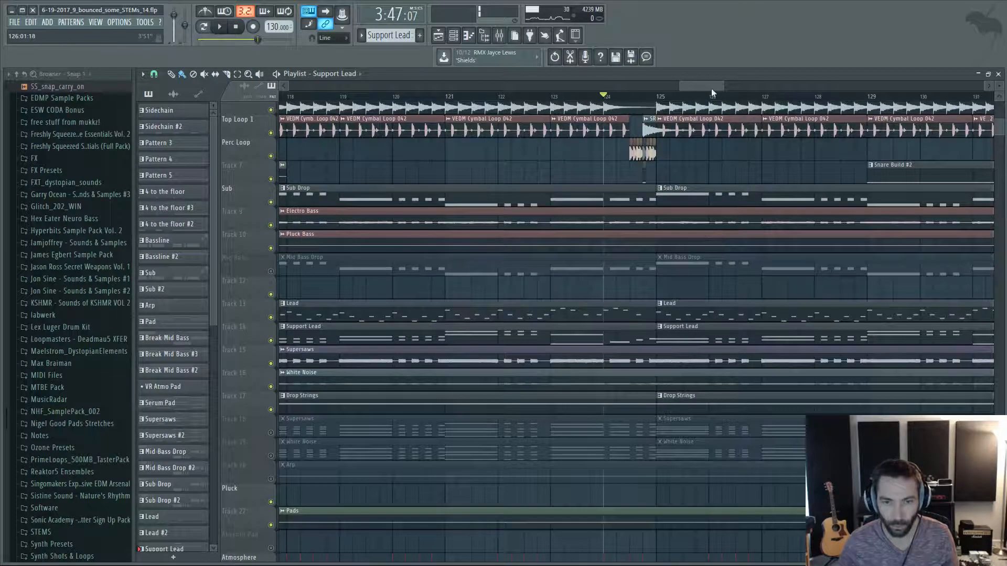
drag(712, 89, 722, 87)
scroll(508, 247, up, 3)
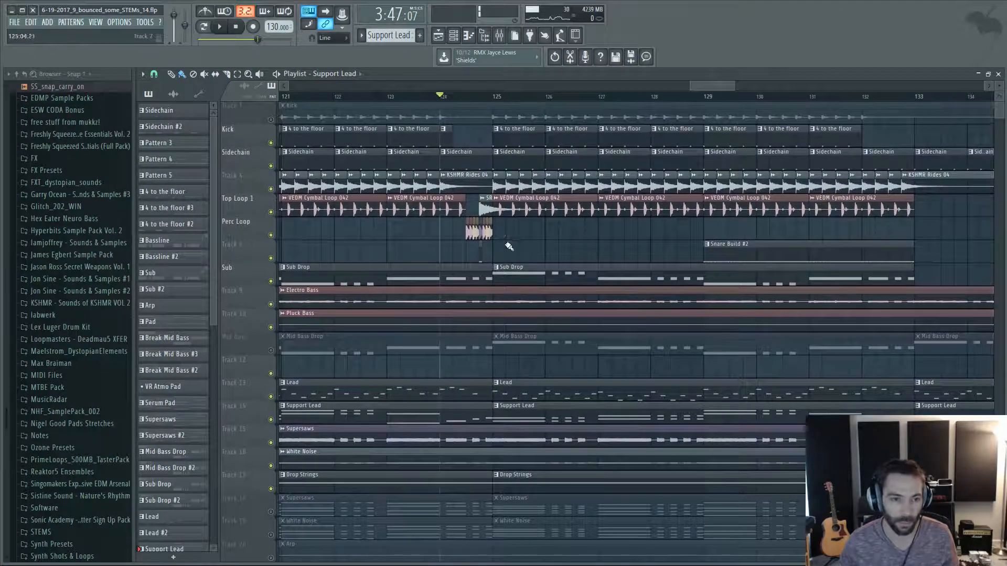
ctrl+scroll(496, 246, up, 4)
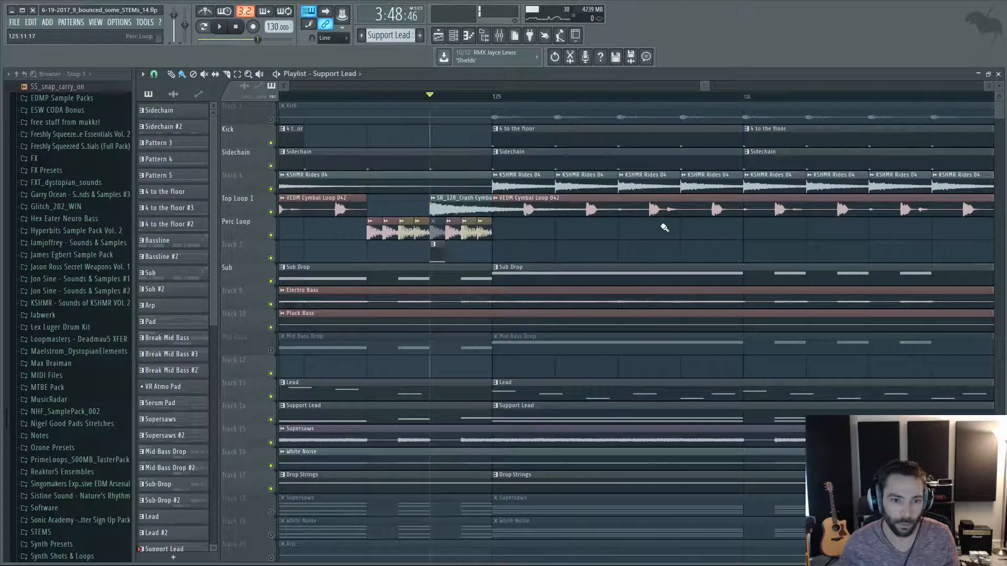
scroll(664, 227, down, 2)
ctrl+scroll(665, 231, down, 5)
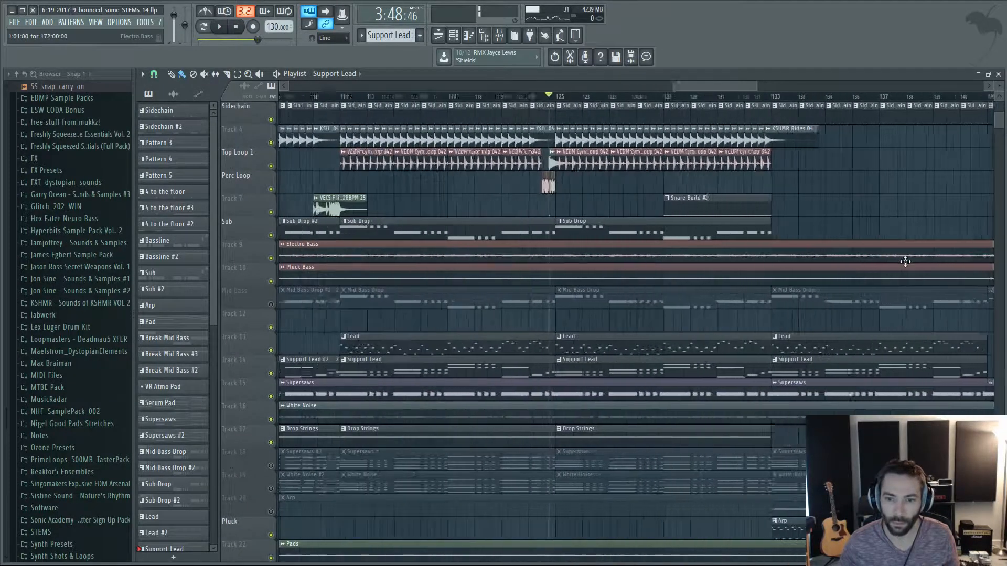
Play the drop from bar 129 and inspect the Snare Build #2 pattern's notes in the piano roll, returning to the playlist.
key(space)
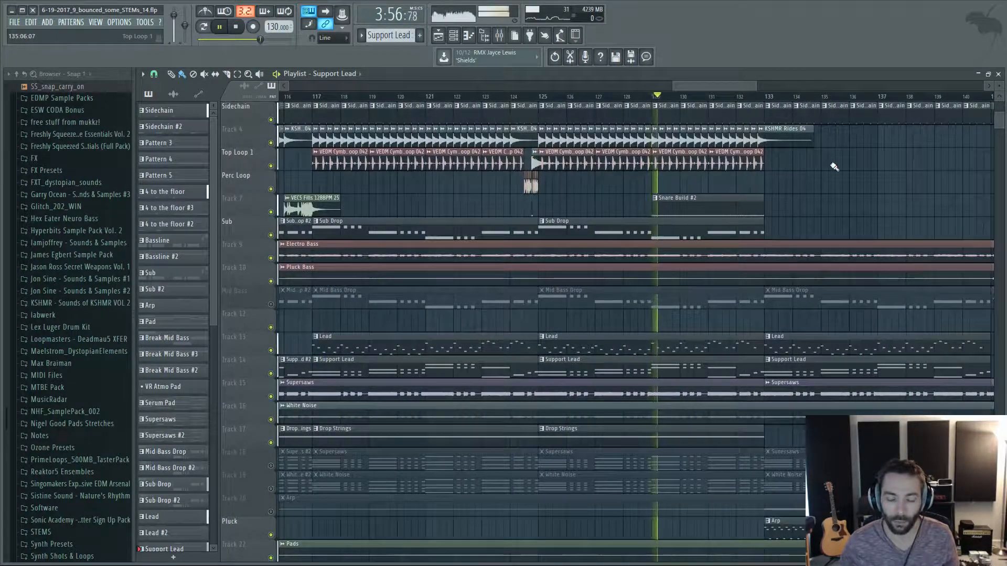
ctrl+scroll(839, 176, down, 3)
ctrl+scroll(870, 204, up, 3)
alt+scroll(639, 189, up, 2)
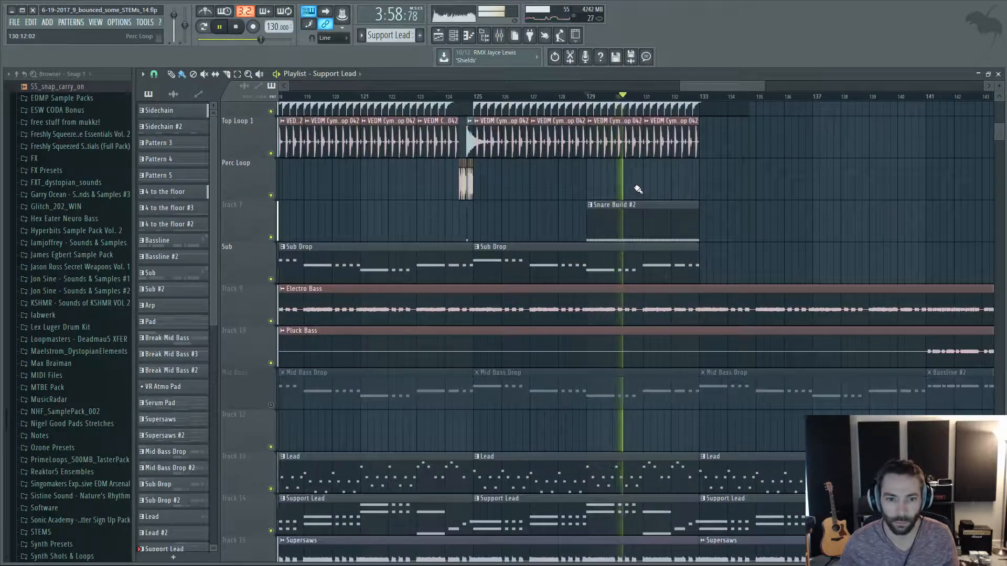
double_click(647, 209)
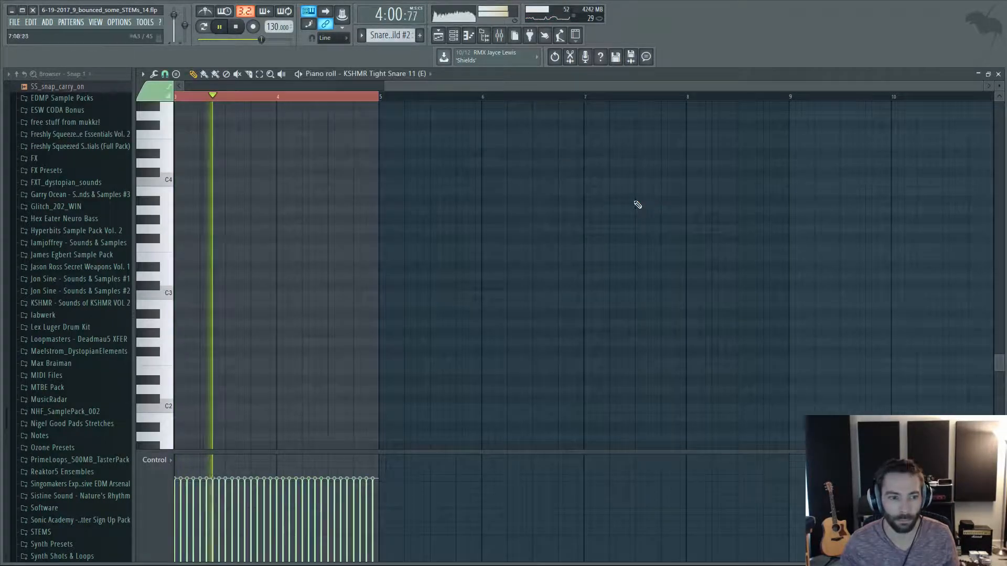
key(F5)
Follow the playback past bar 133 down through the FX and filter automation tracks, stop it, and examine the Snare Build Vol automation.
scroll(796, 228, down, 10)
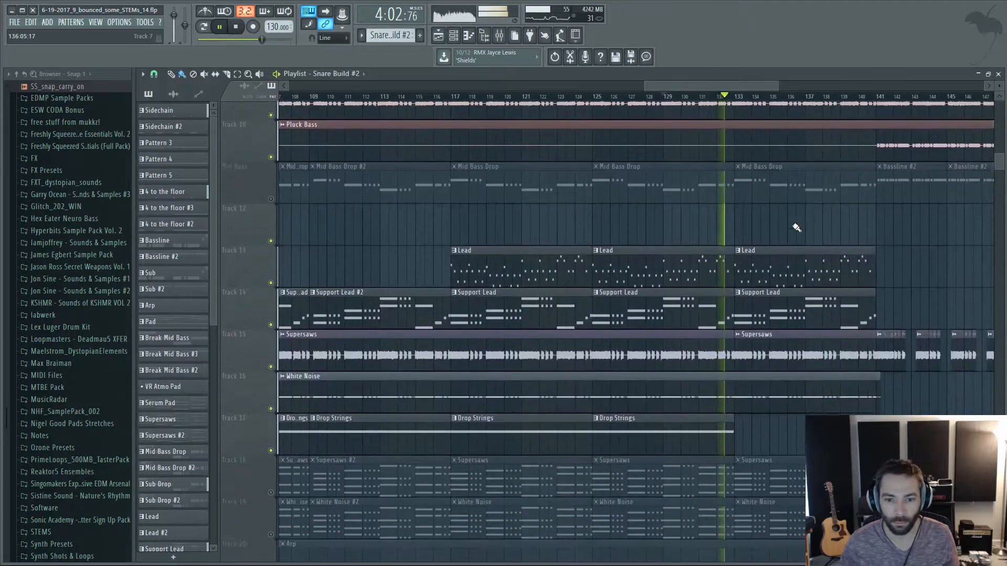
scroll(796, 228, down, 15)
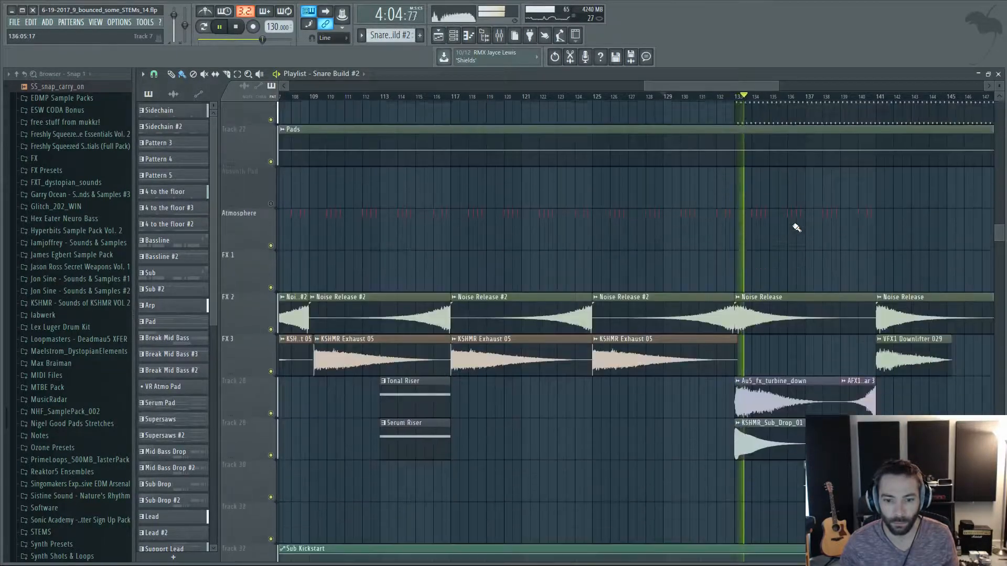
scroll(796, 228, down, 1)
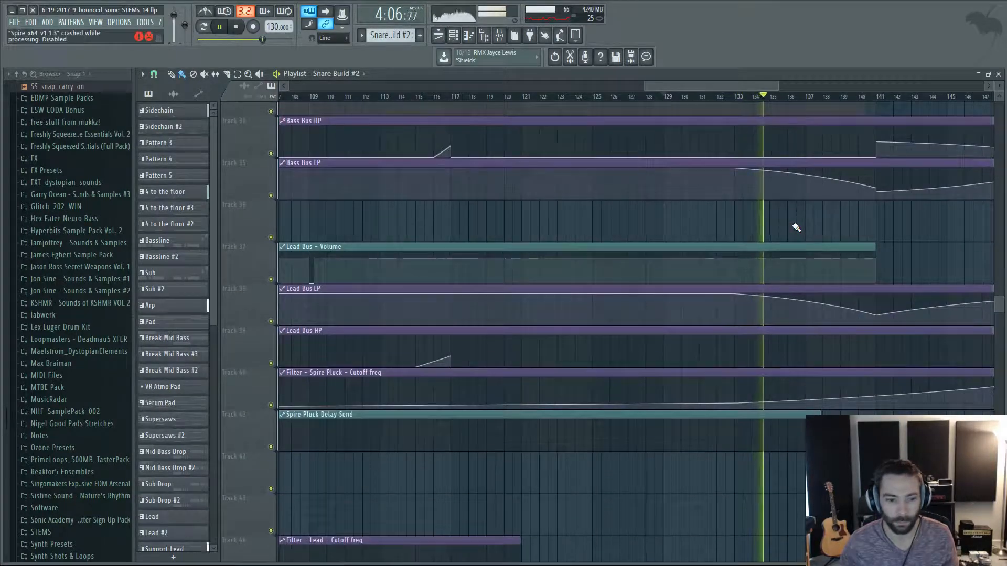
scroll(796, 227, down, 2)
scroll(796, 227, down, 6)
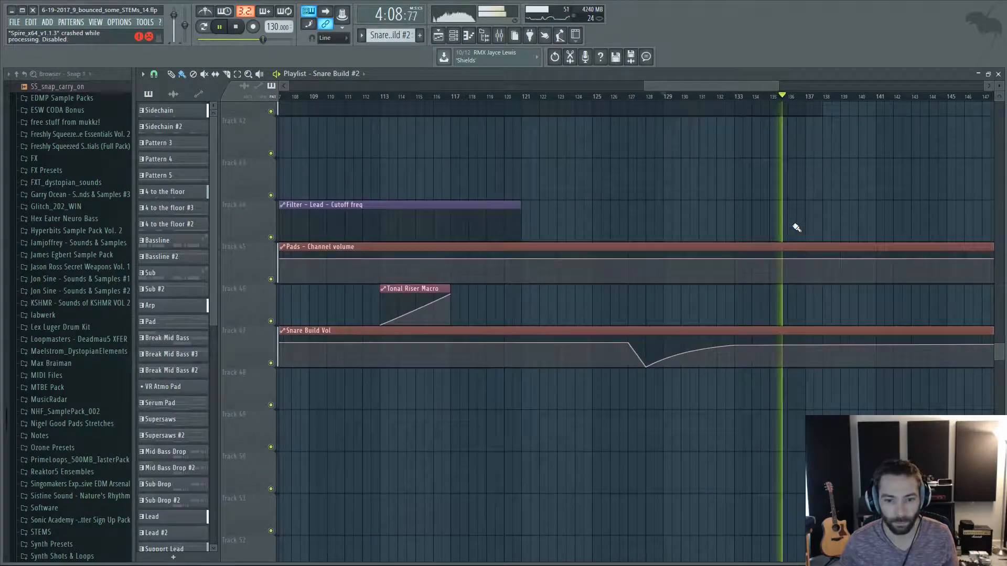
scroll(794, 225, up, 1)
key(space)
scroll(704, 331, up, 3)
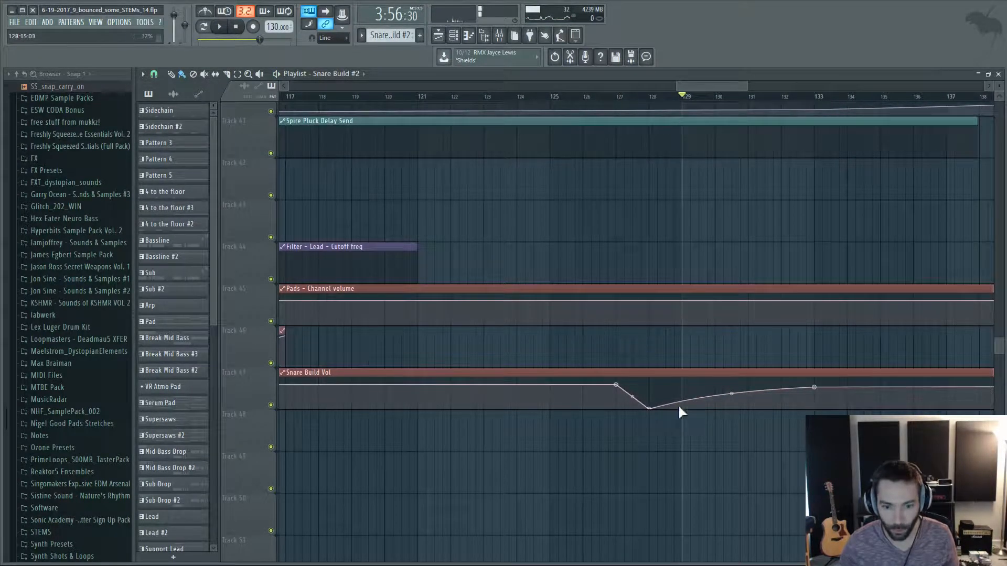
Examine the drum, percussion and sub tracks around bar 133 and compare them with the surrounding sections.
scroll(880, 273, up, 20)
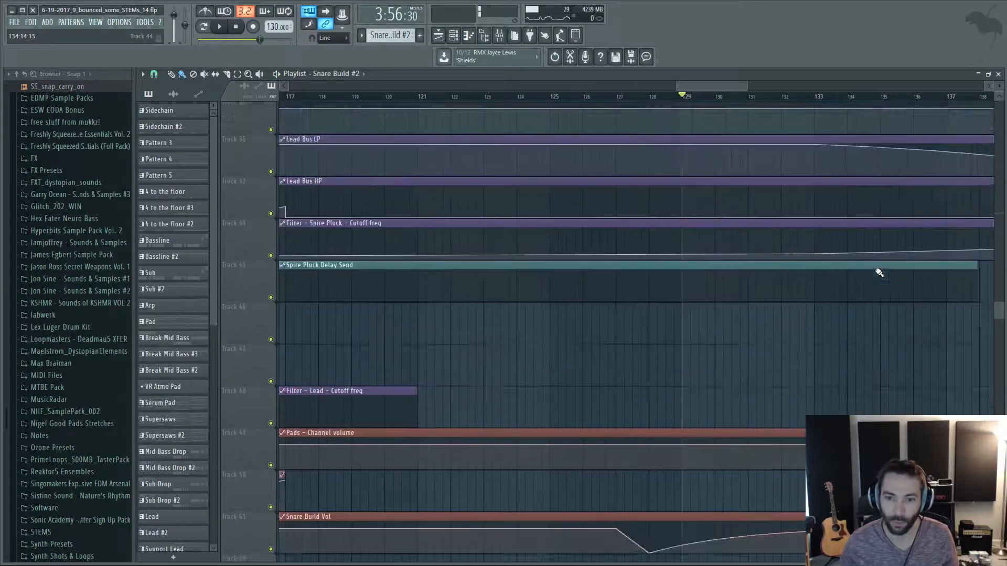
scroll(880, 273, up, 8)
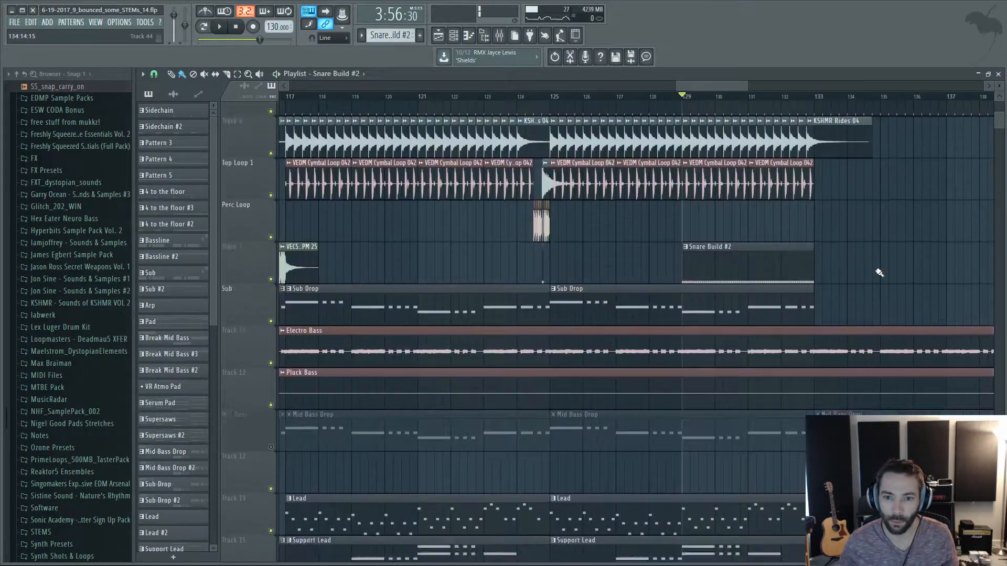
drag(721, 87, 745, 85)
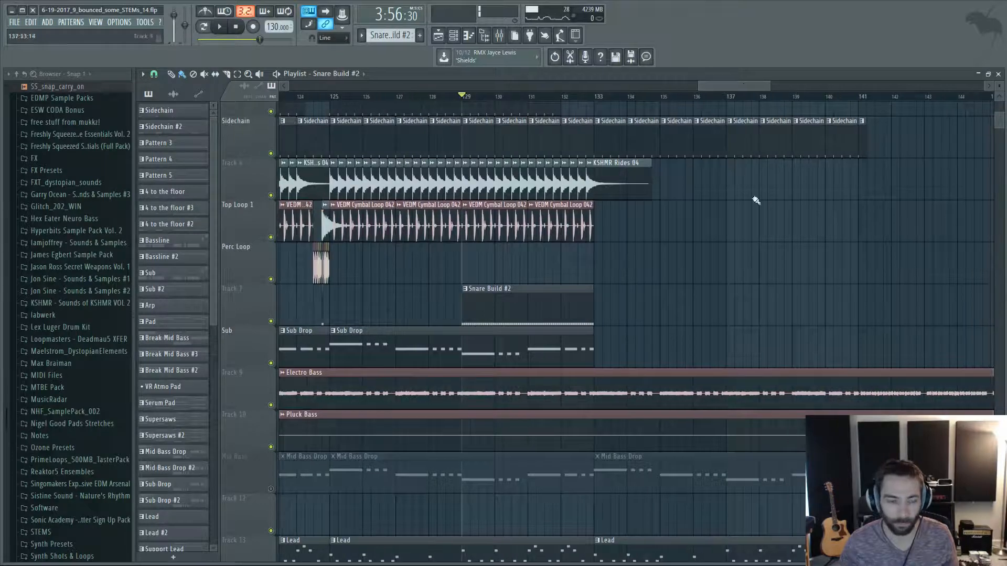
scroll(792, 264, up, 1)
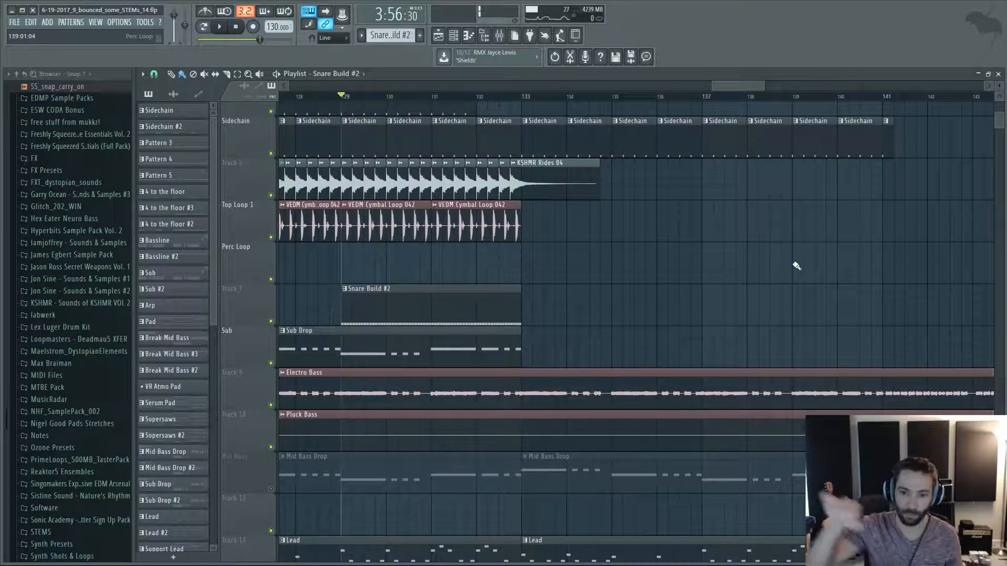
scroll(797, 266, down, 2)
scroll(796, 265, down, 2)
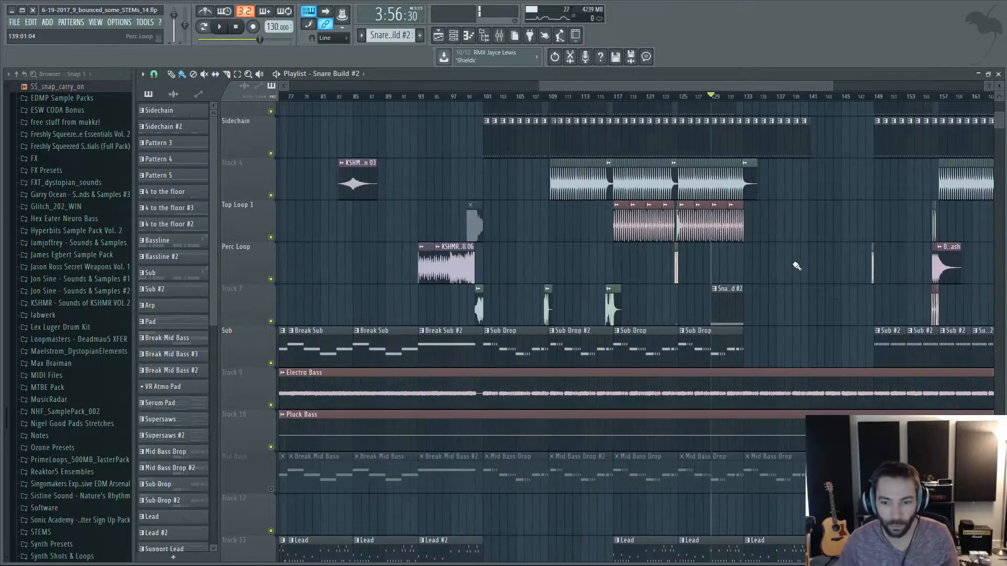
scroll(894, 315, up, 2)
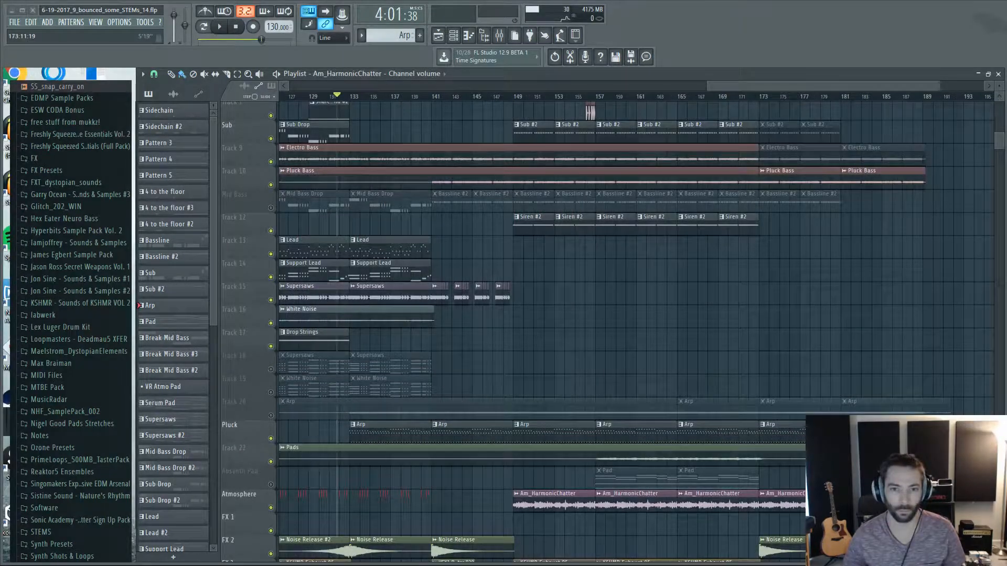
Examine the kick, sidechain, ride and cymbal loop clips in the bars leading into bar 133.
scroll(618, 218, left, 3)
scroll(501, 239, up, 4)
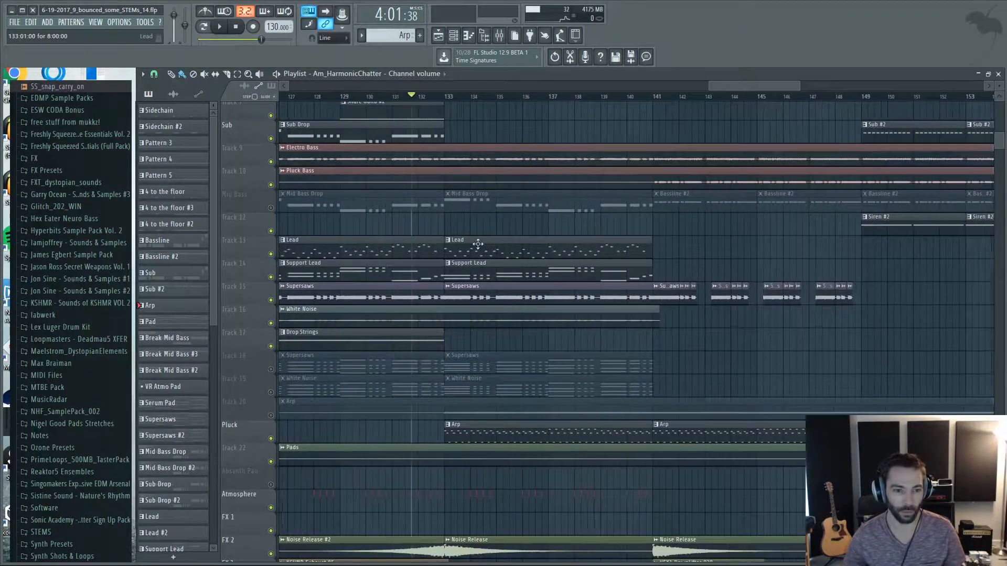
scroll(472, 244, up, 4)
scroll(422, 229, up, 3)
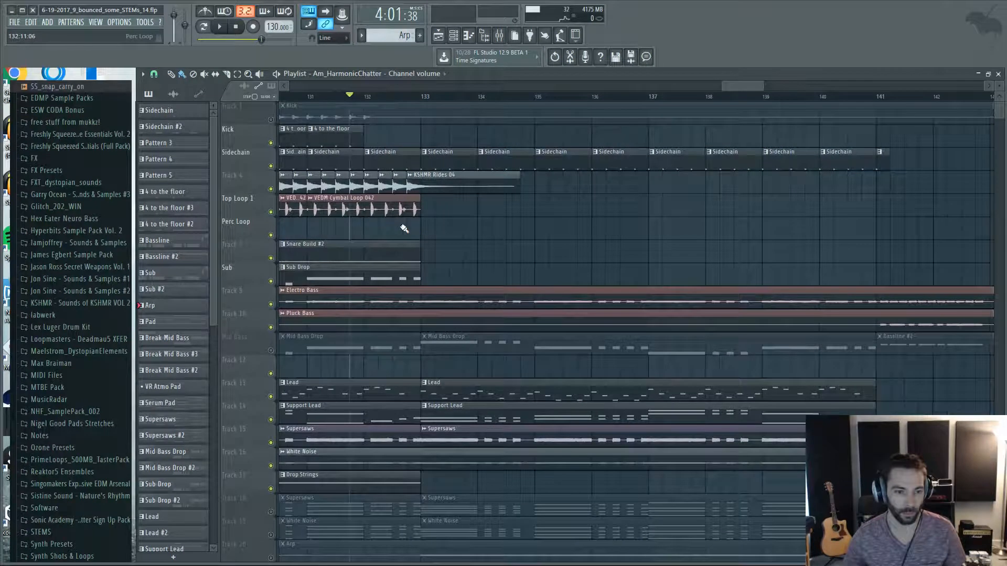
scroll(430, 267, up, 2)
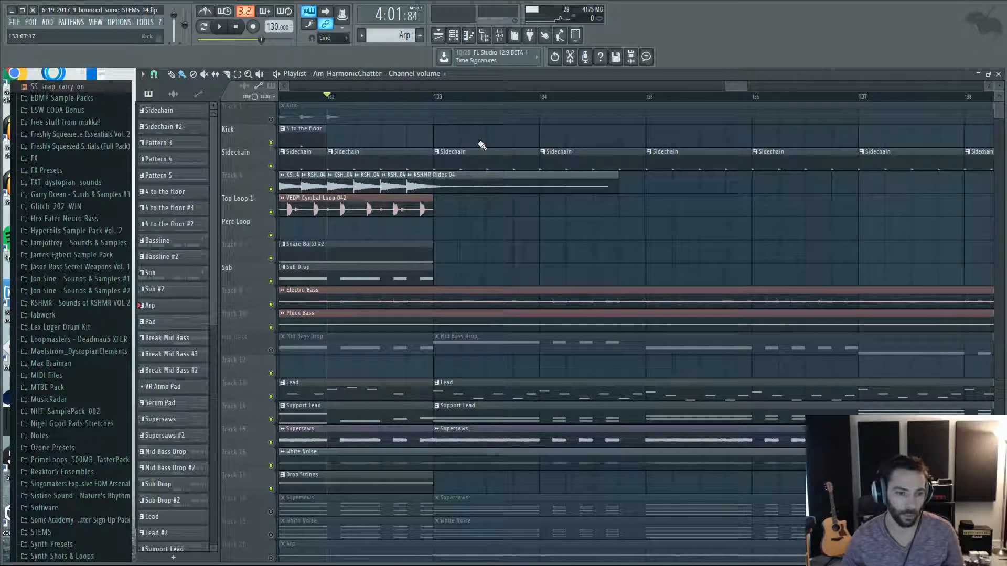
Play from bar 132 and follow the transition down through the Lead, Arp and FX tracks to the bus filter automations.
key(space)
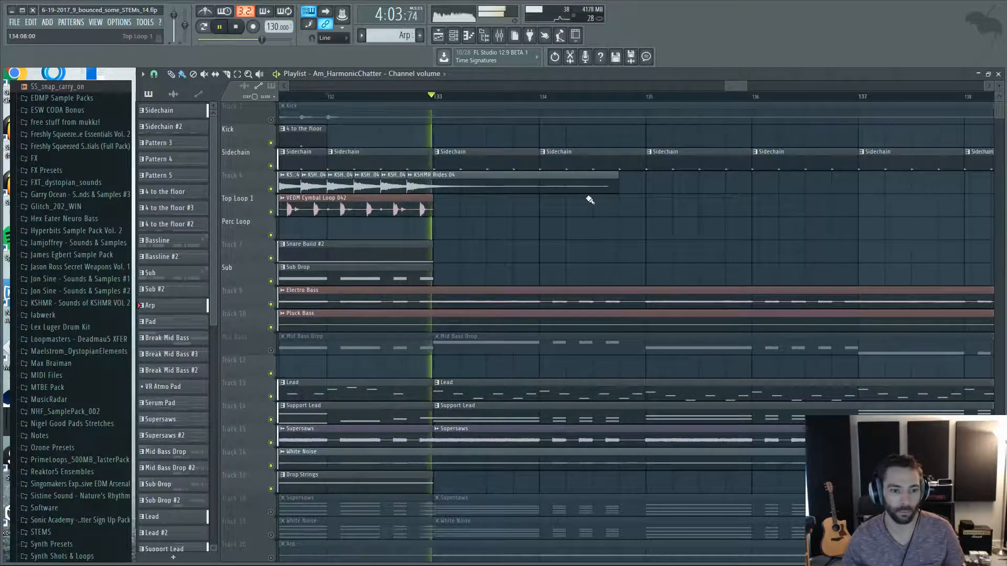
ctrl+scroll(590, 200, down, 3)
scroll(695, 269, down, 4)
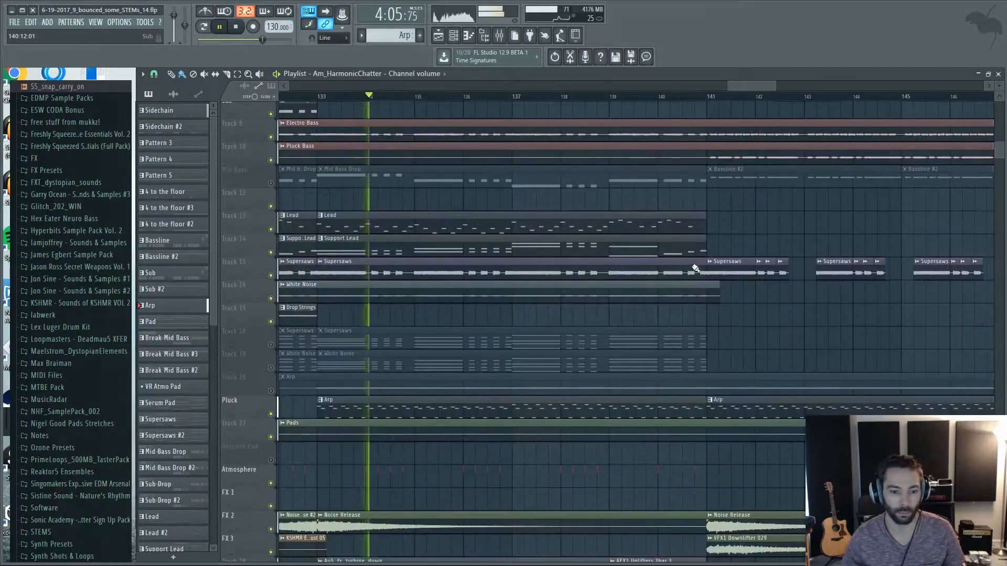
scroll(695, 268, down, 5)
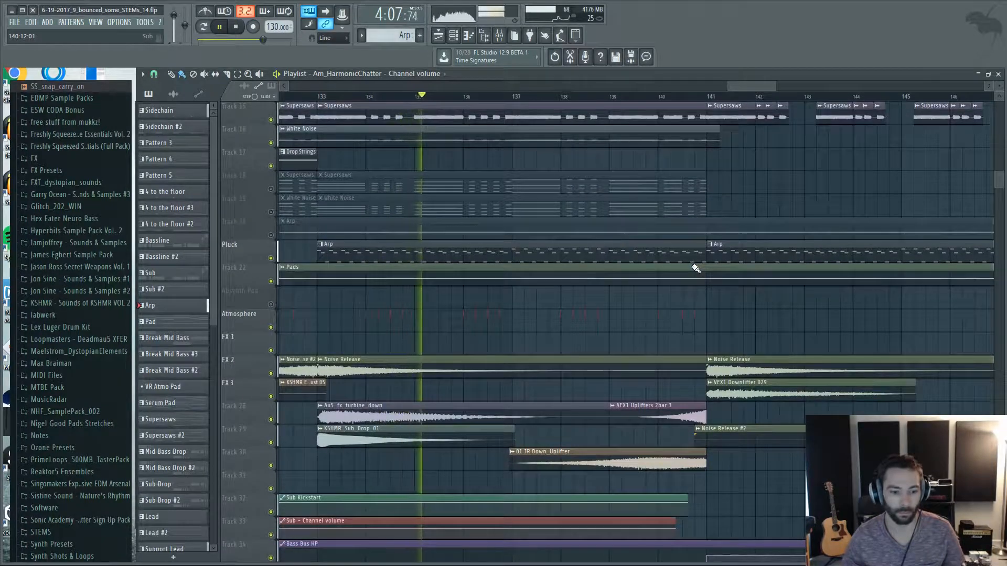
scroll(696, 269, down, 8)
ctrl+scroll(776, 252, down, 3)
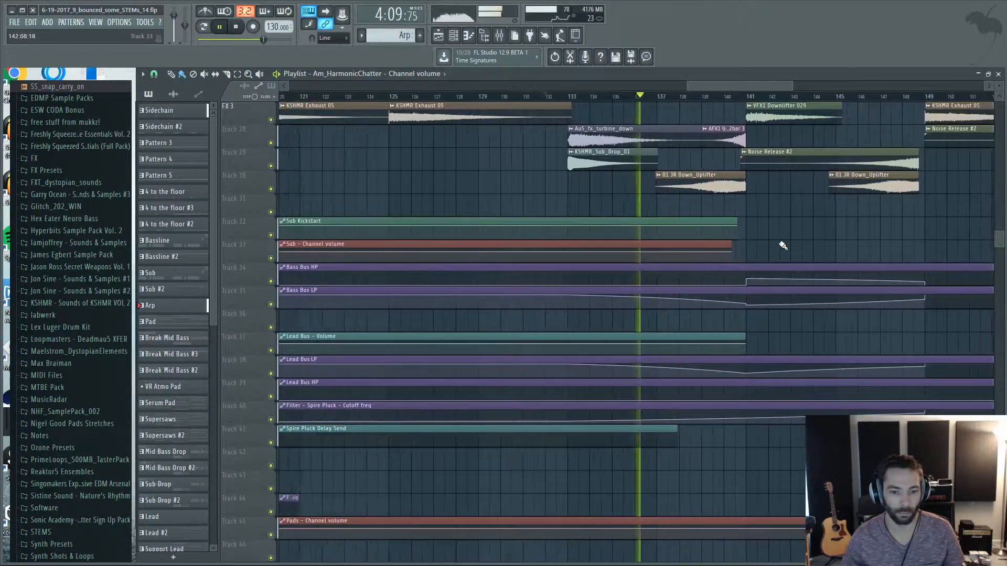
scroll(781, 245, down, 2)
ctrl+scroll(780, 245, down, 2)
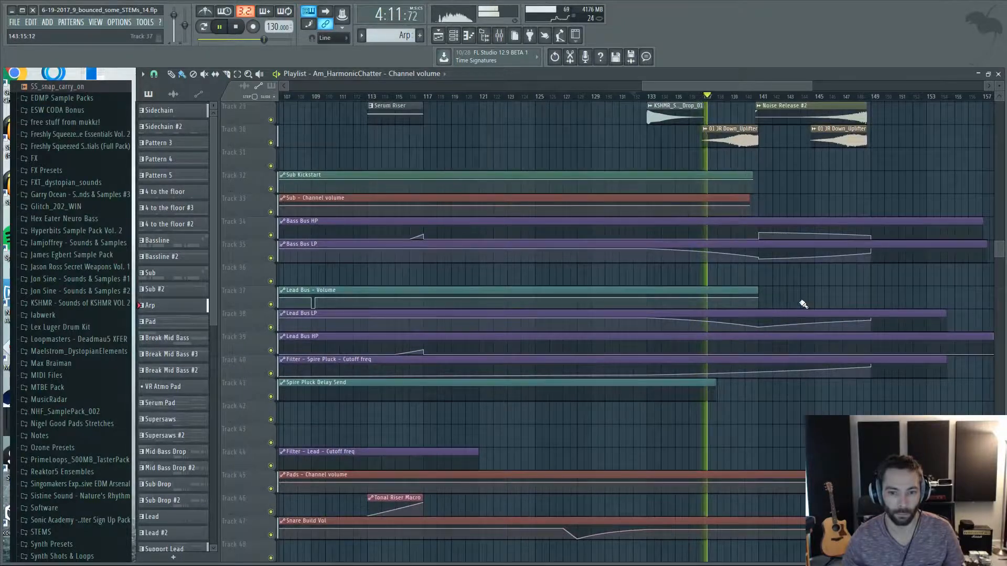
Follow the playback back up to the bass and drum tracks and on to the section starting at bar 141.
ctrl+scroll(801, 304, up, 2)
scroll(798, 304, up, 10)
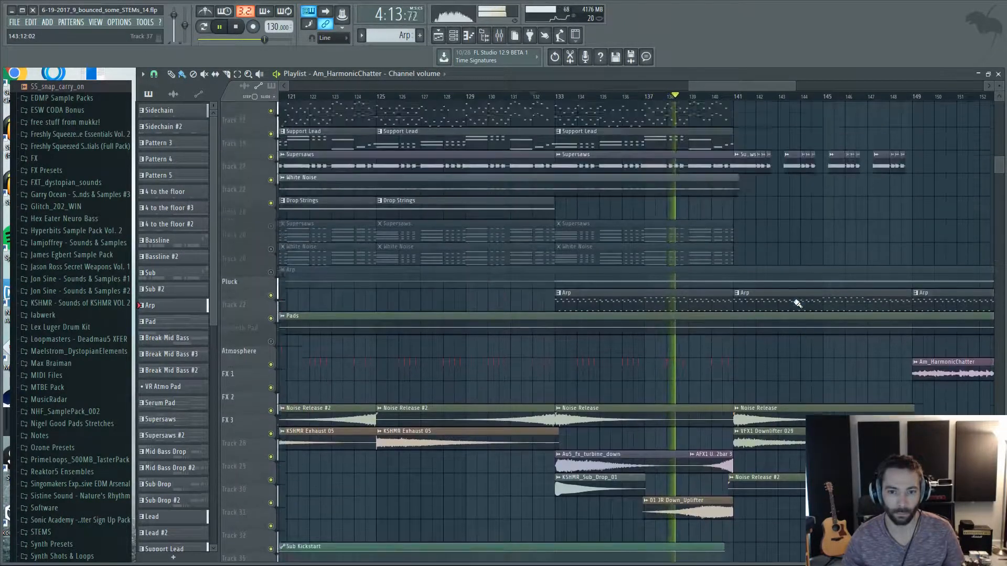
scroll(808, 312, up, 8)
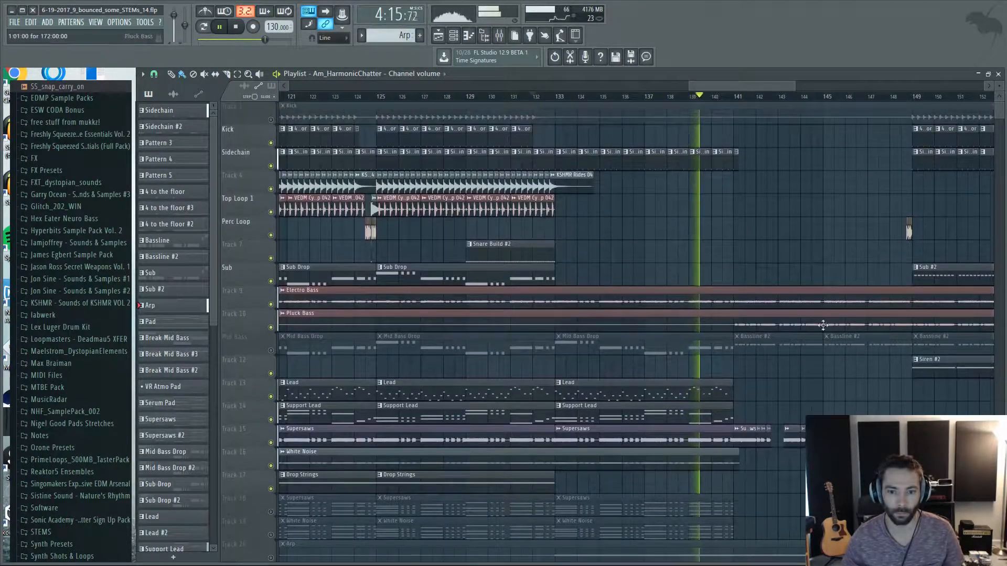
ctrl+scroll(807, 293, up, 2)
drag(762, 86, 773, 86)
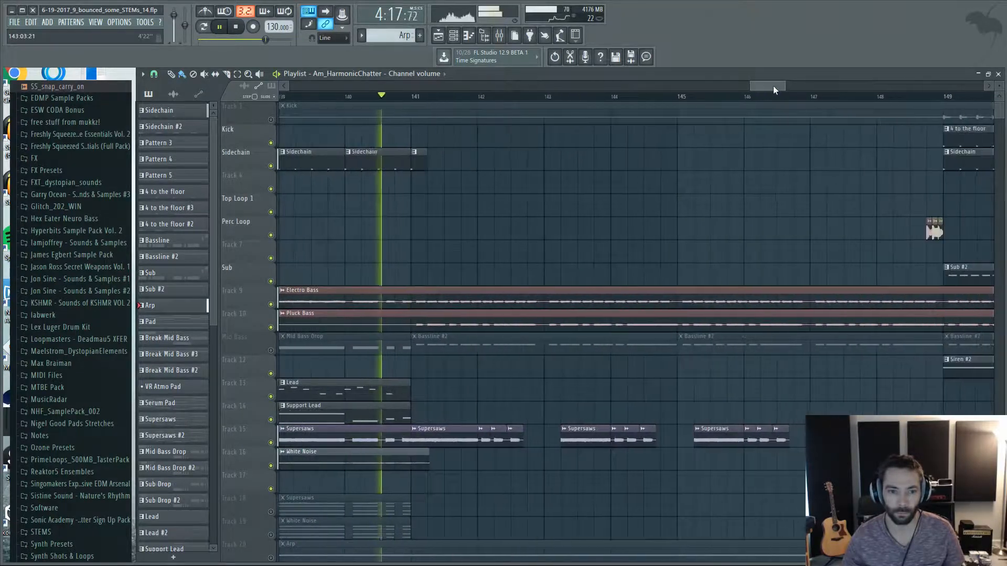
Listen through bars 141 to 149 while examining the chopped Supersaws, bass, Arp, noise and uplifter layers.
scroll(766, 199, down, 1)
ctrl+scroll(776, 205, down, 3)
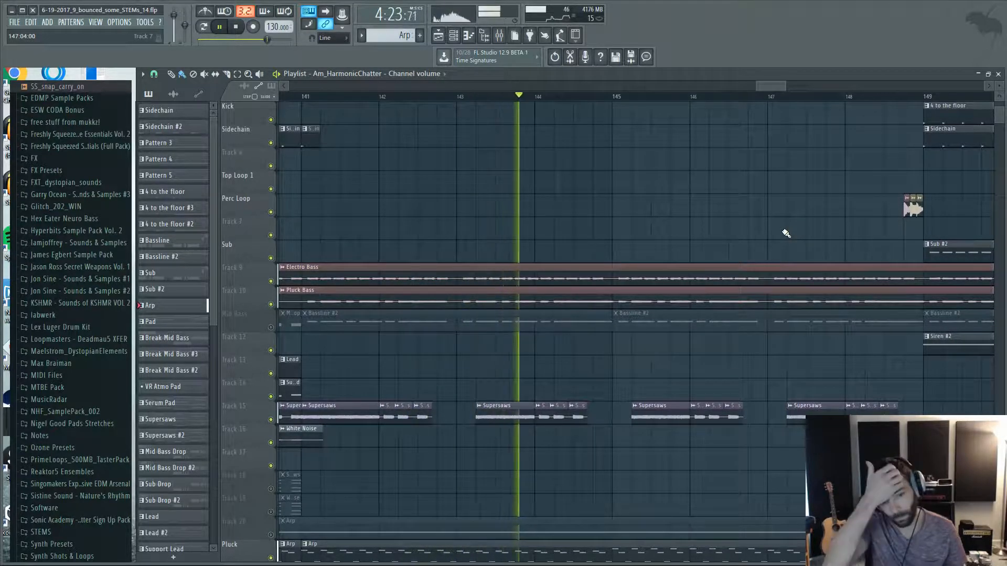
ctrl+scroll(818, 210, up, 2)
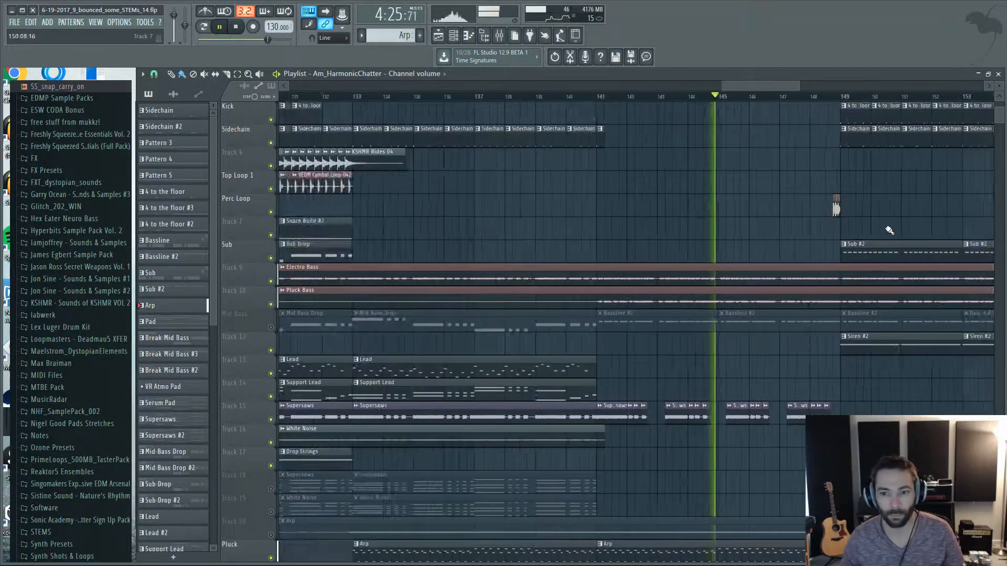
scroll(860, 231, down, 3)
ctrl+scroll(828, 355, down, 2)
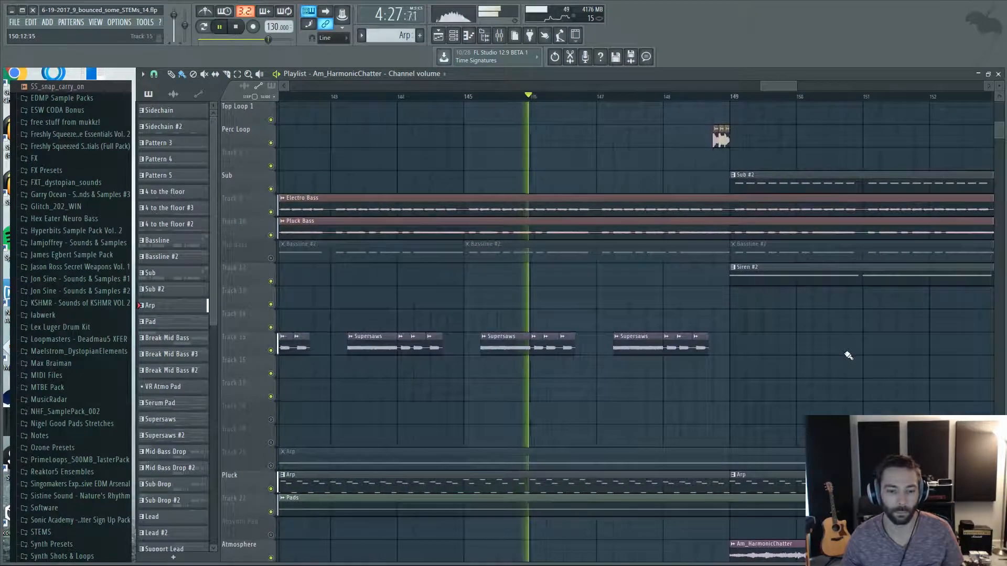
scroll(834, 354, down, 3)
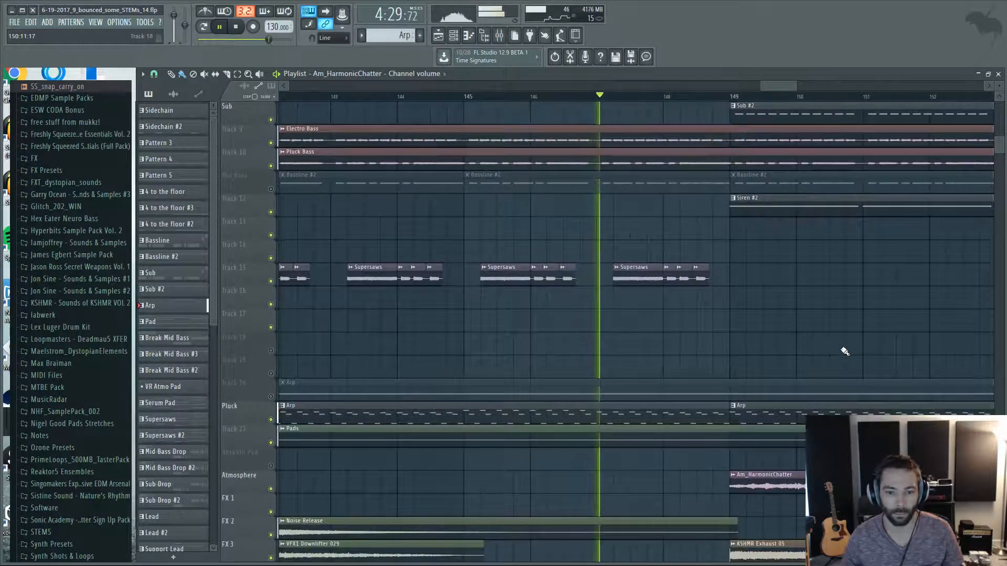
scroll(843, 350, down, 12)
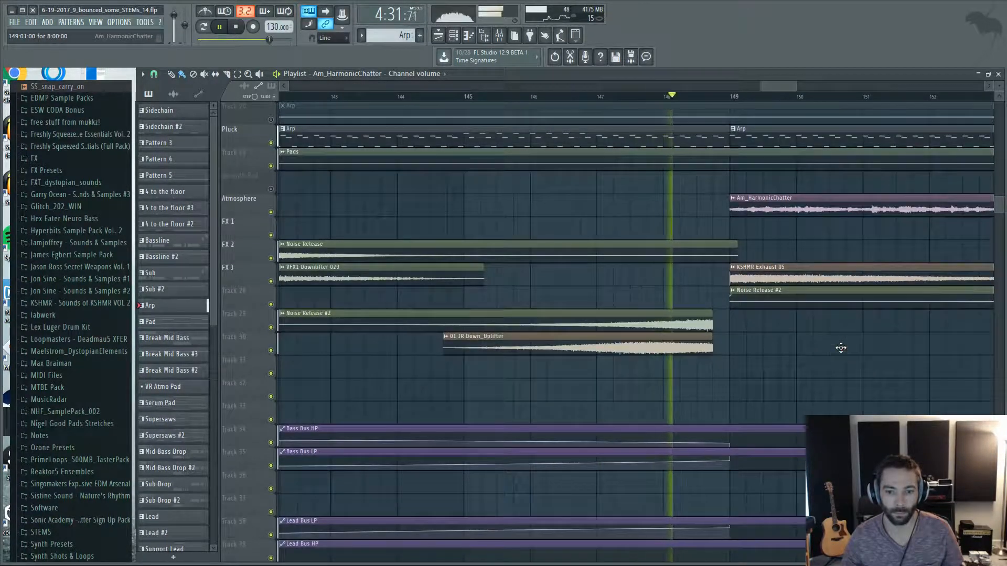
scroll(840, 347, up, 12)
scroll(841, 347, up, 6)
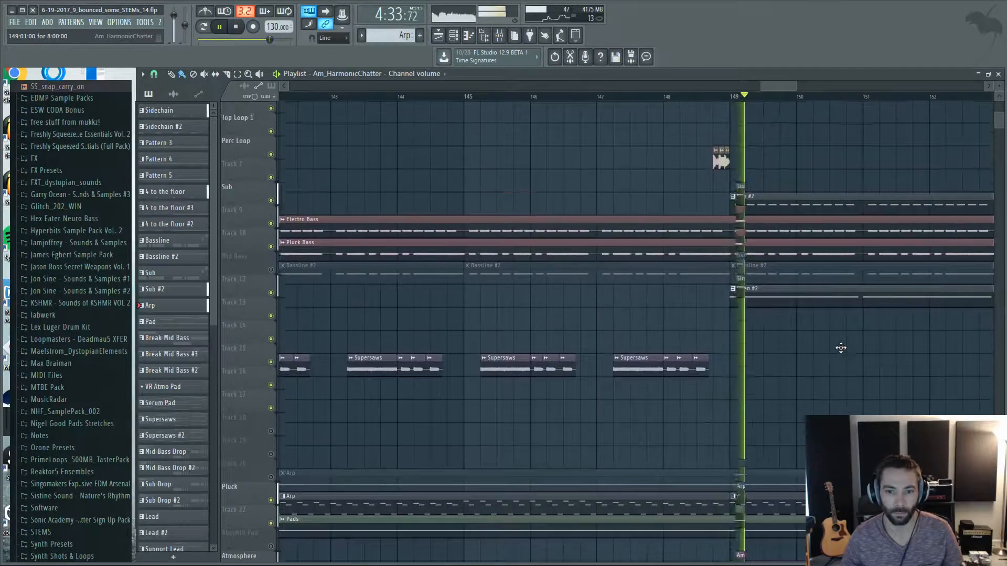
Follow the playback from bar 149 up to the tom, crash and snare fill in bar 156, and stop it there.
drag(783, 90, 802, 89)
scroll(945, 200, up, 2)
scroll(941, 198, up, 1)
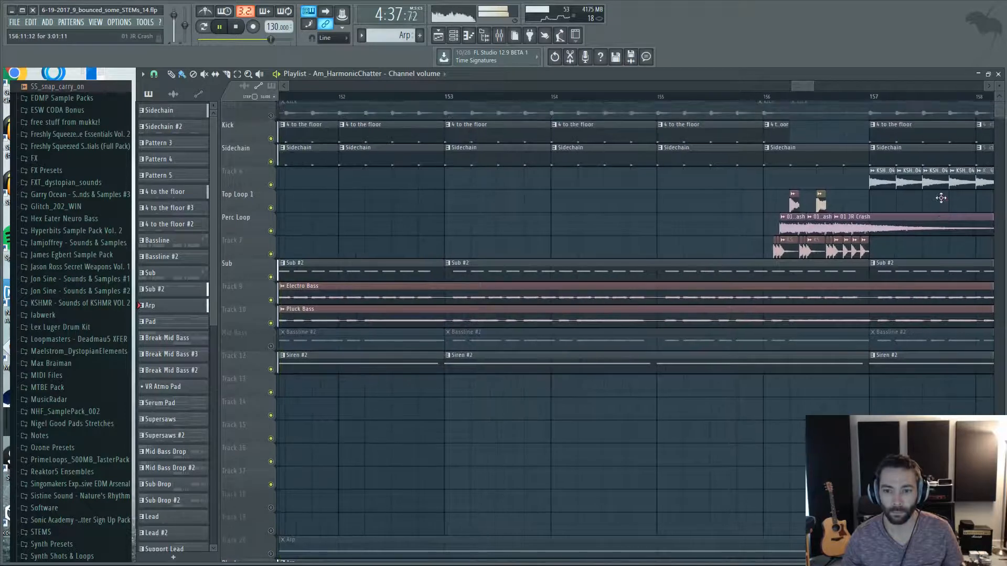
key(space)
scroll(947, 206, up, 2)
scroll(645, 183, up, 2)
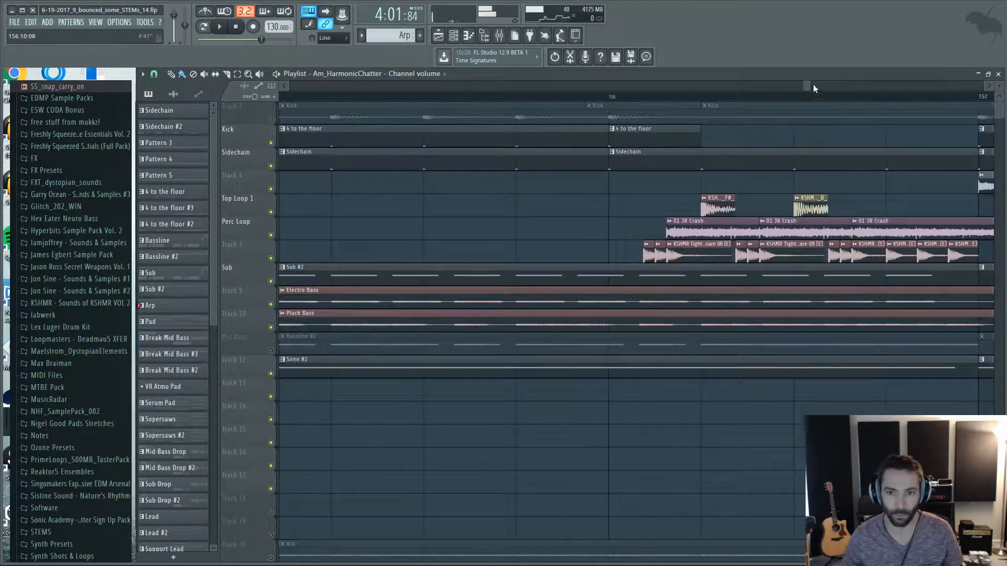
Play the drum fill from bar 156 into bar 157 and examine its tom, crash and snare clips.
drag(809, 84, 815, 85)
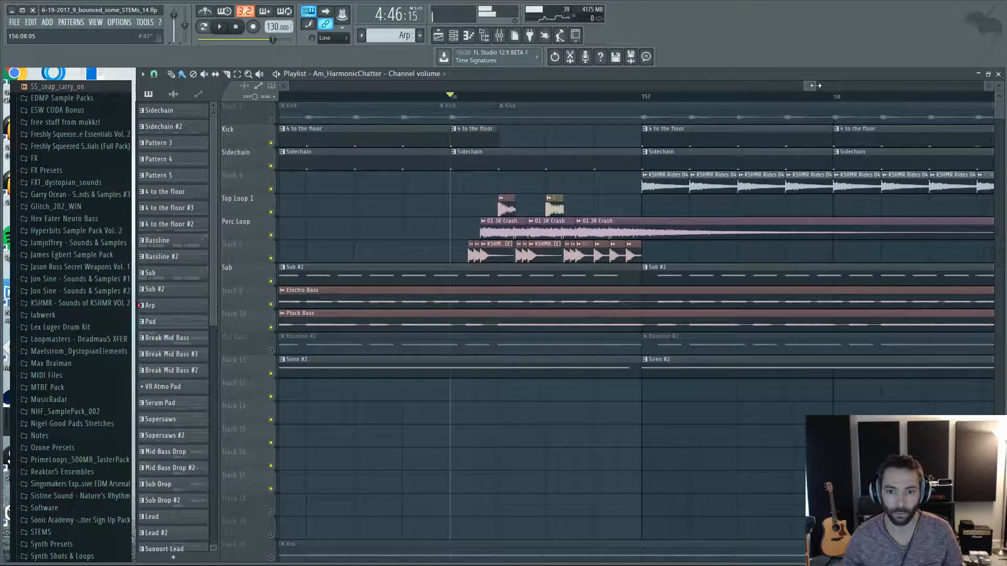
scroll(524, 166, up, 1)
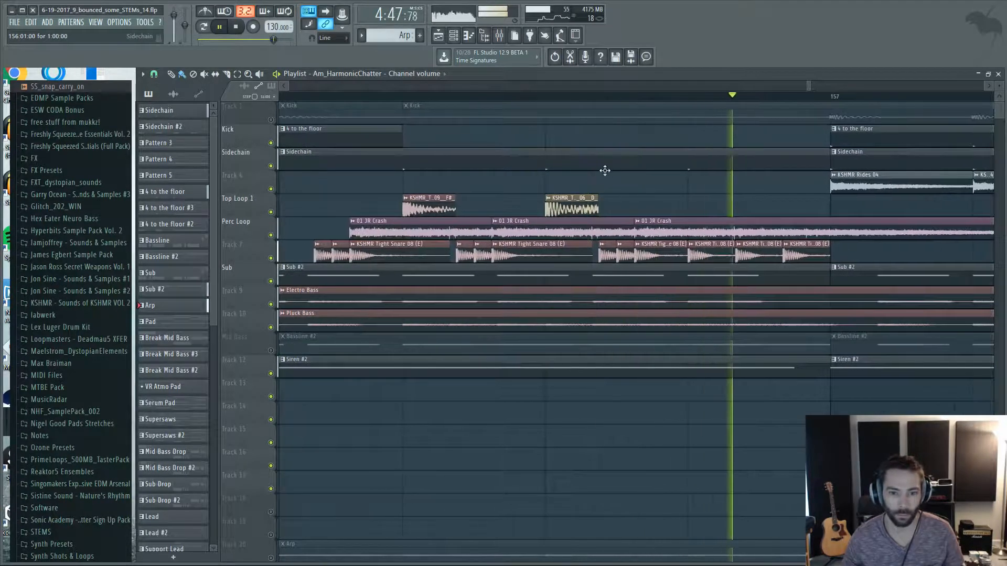
scroll(714, 176, down, 2)
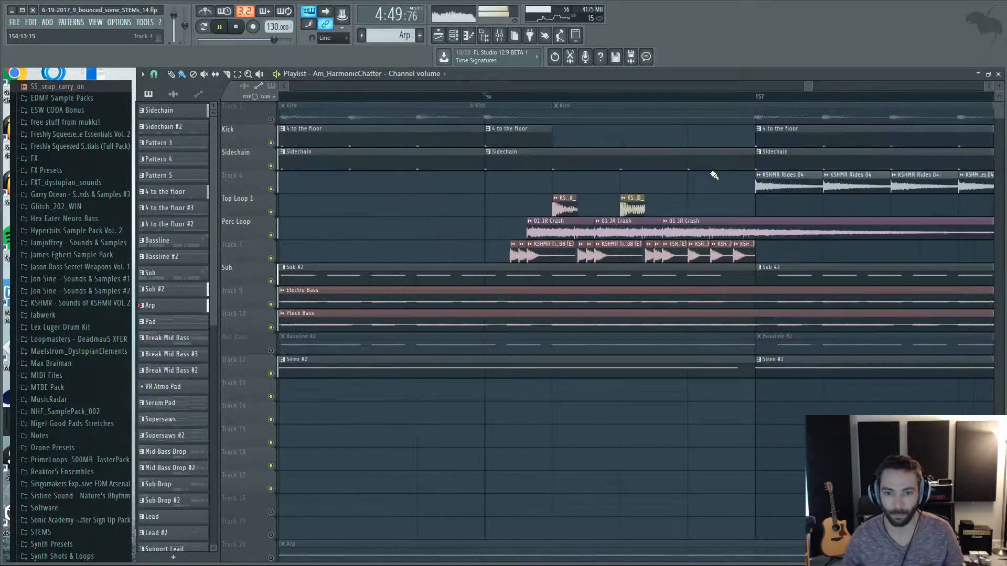
key(space)
scroll(608, 195, up, 4)
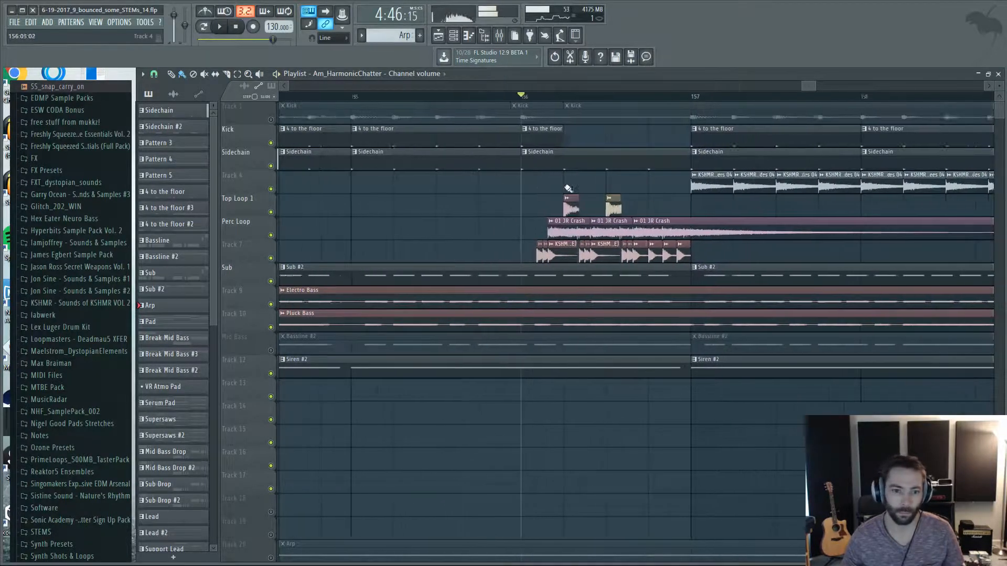
scroll(566, 190, down, 3)
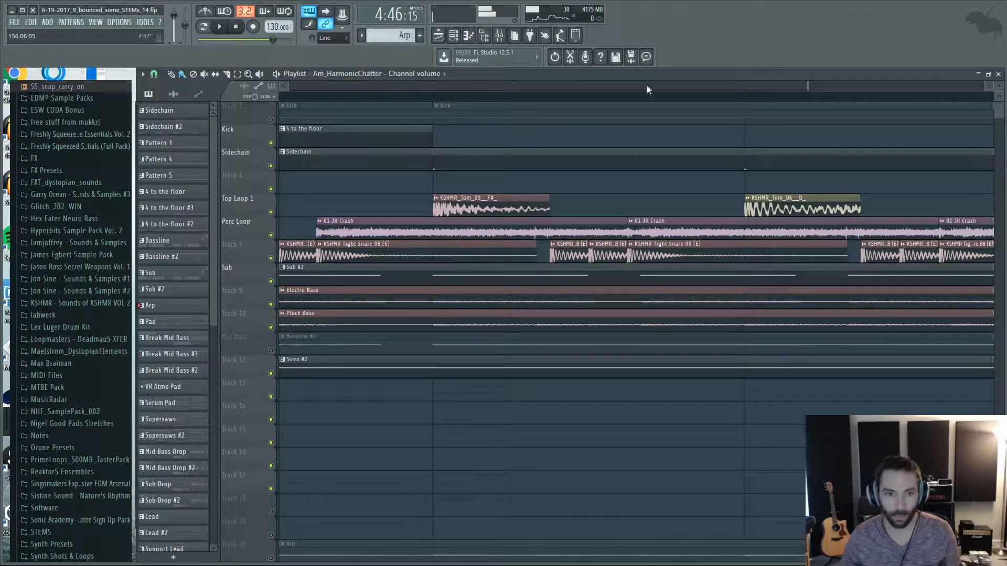
Locate the tom fill at bar 164 and play it into bar 165.
drag(810, 87, 824, 92)
scroll(842, 185, down, 3)
scroll(842, 184, down, 5)
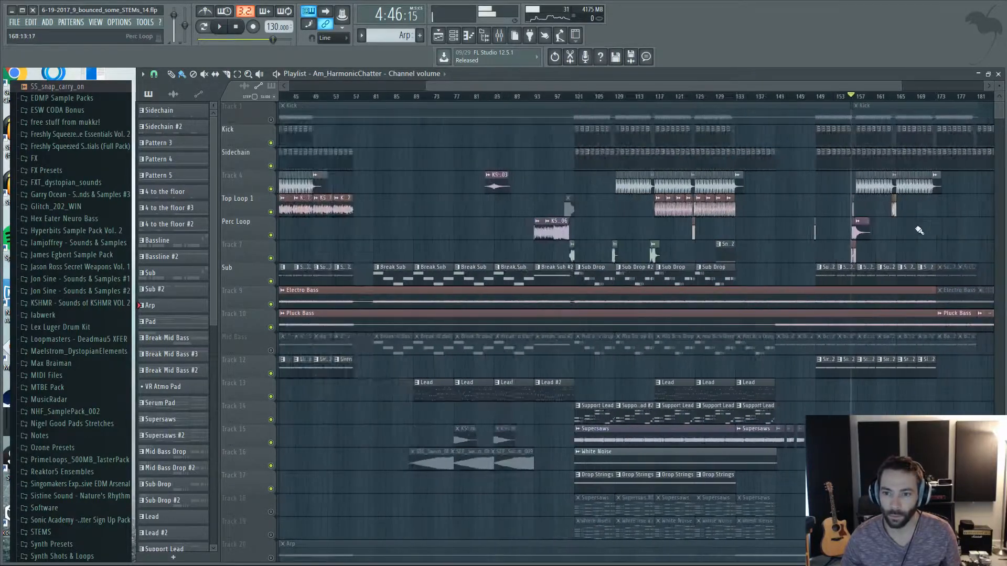
scroll(659, 228, up, 3)
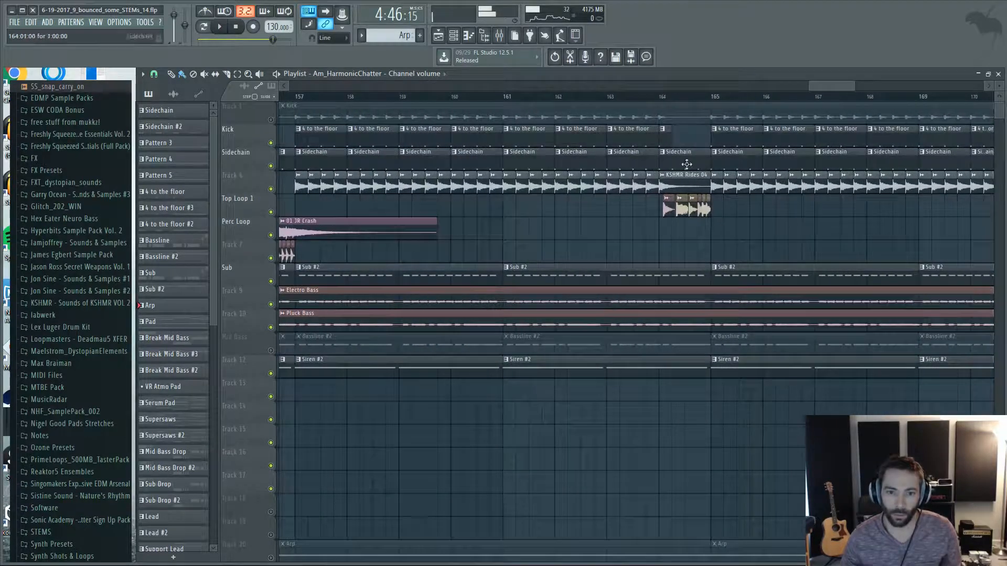
click(662, 98)
key(space)
scroll(719, 241, up, 2)
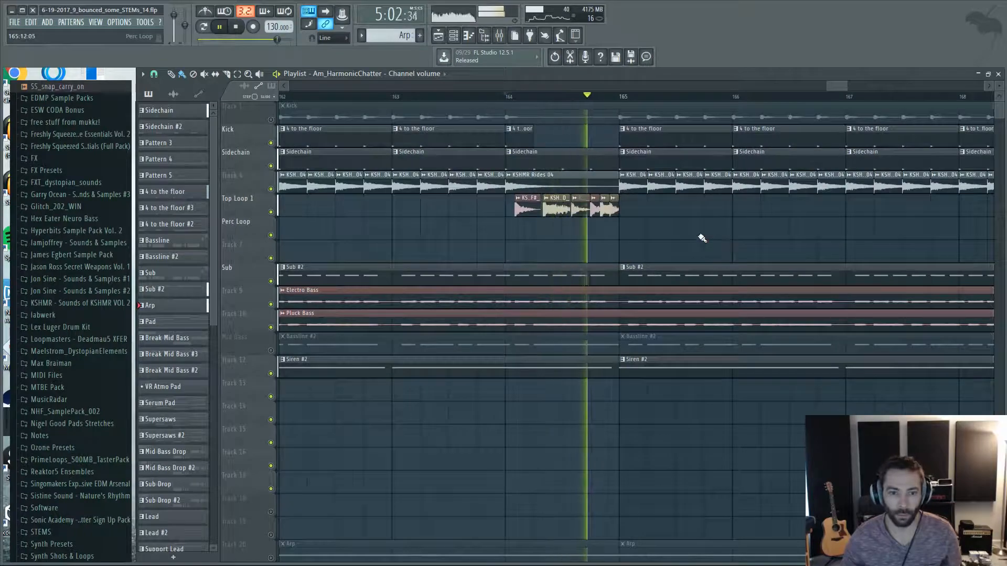
key(space)
Examine the Siren, Arp, Pads, Atmosphere and FX clips below the drum and bass tracks around bar 165.
scroll(716, 324, down, 2)
scroll(729, 320, down, 3)
scroll(732, 294, down, 4)
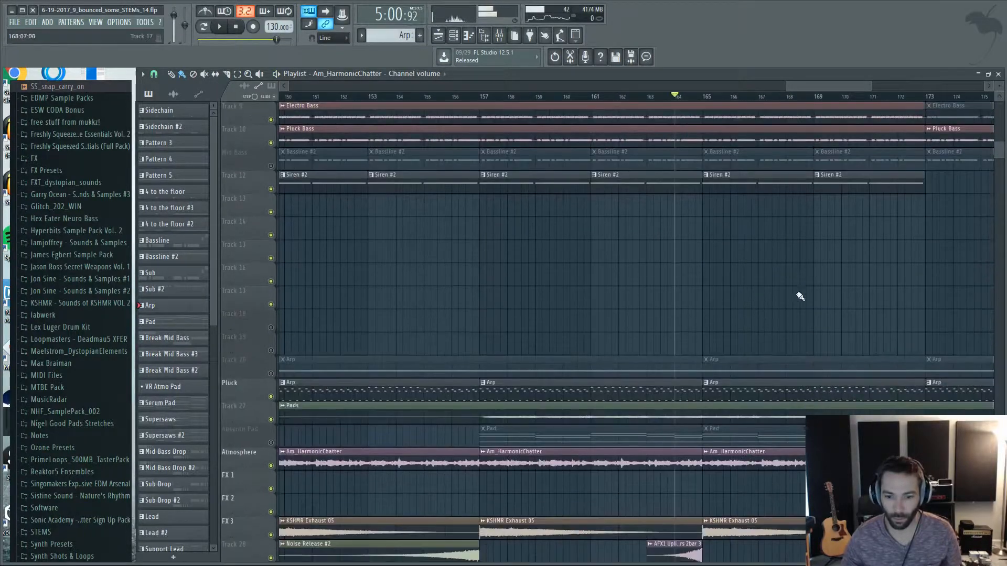
scroll(834, 241, down, 5)
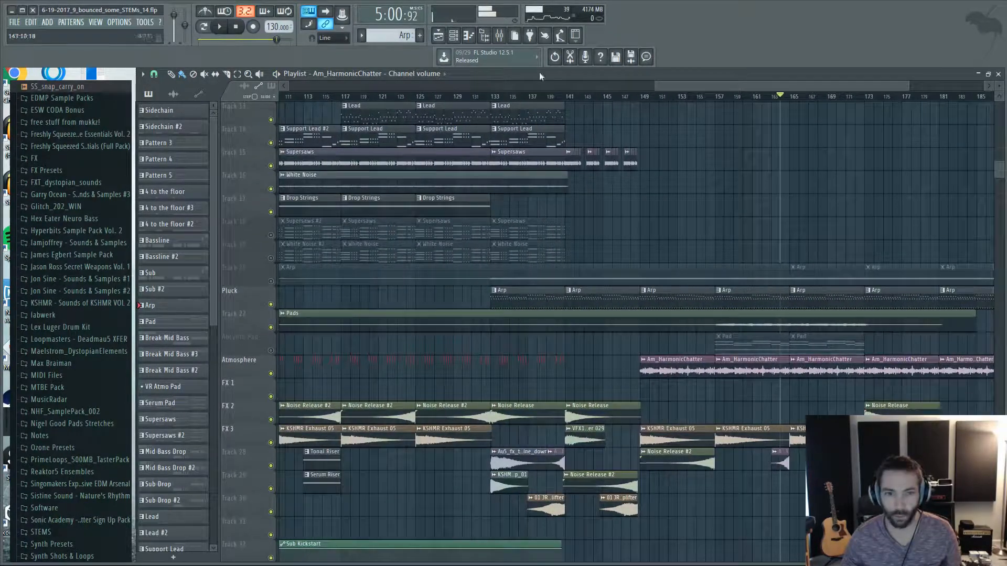
Look over the mixer tracks and the sample channels in the channel rack.
click(499, 36)
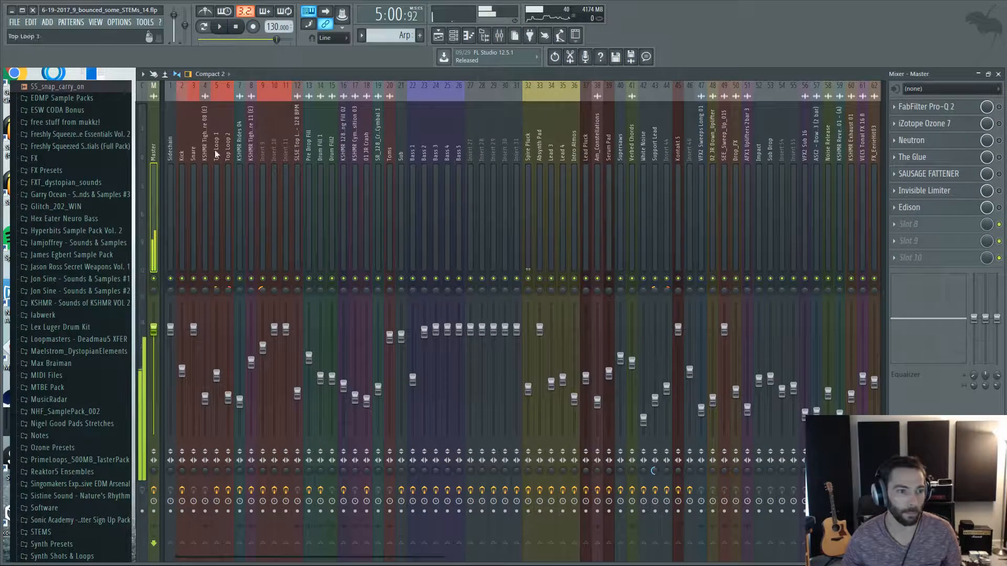
click(453, 35)
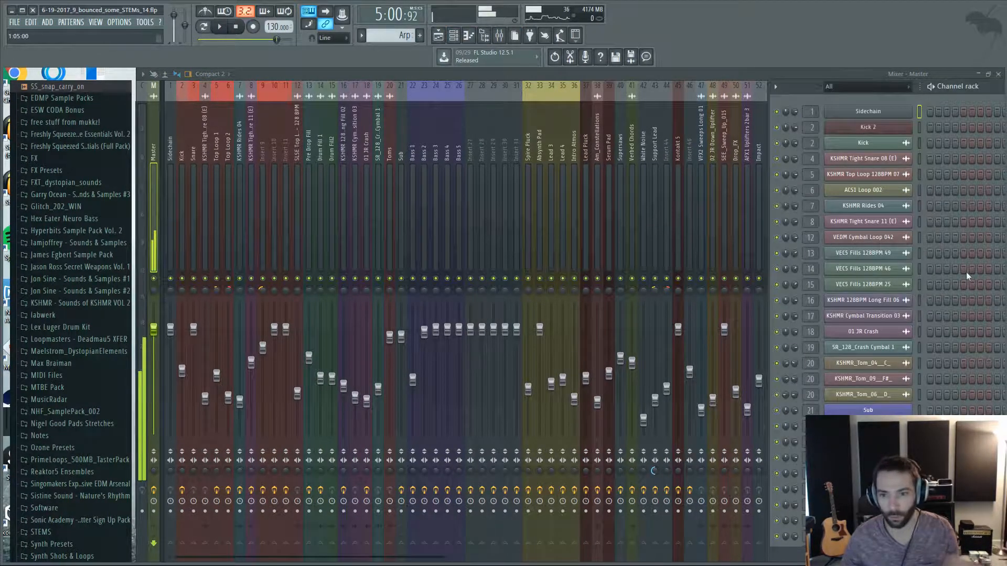
scroll(961, 291, down, 3)
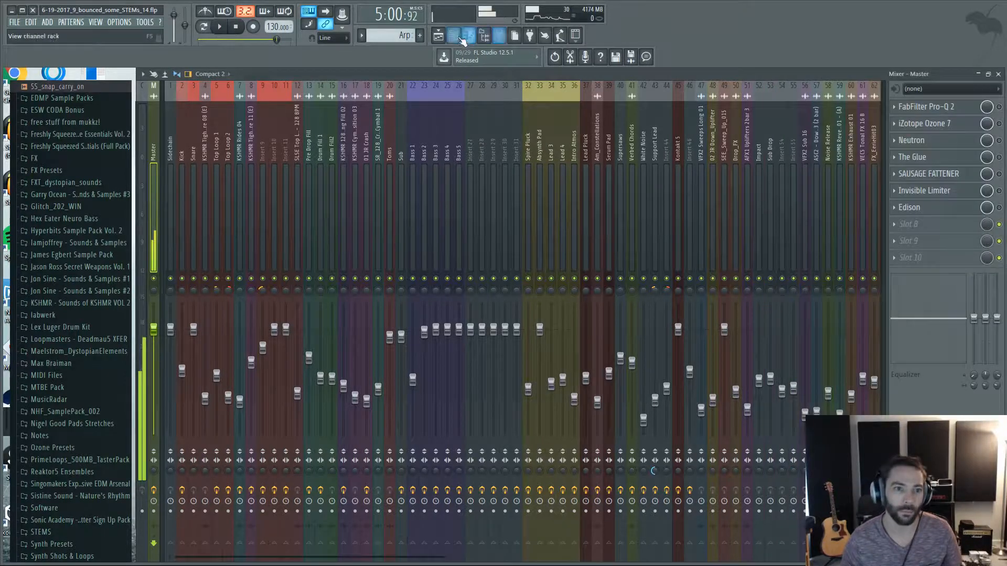
Return to the playlist and review the arrangement's lead, pad, atmosphere, FX and automation tracks across the whole song.
click(438, 35)
scroll(580, 207, down, 5)
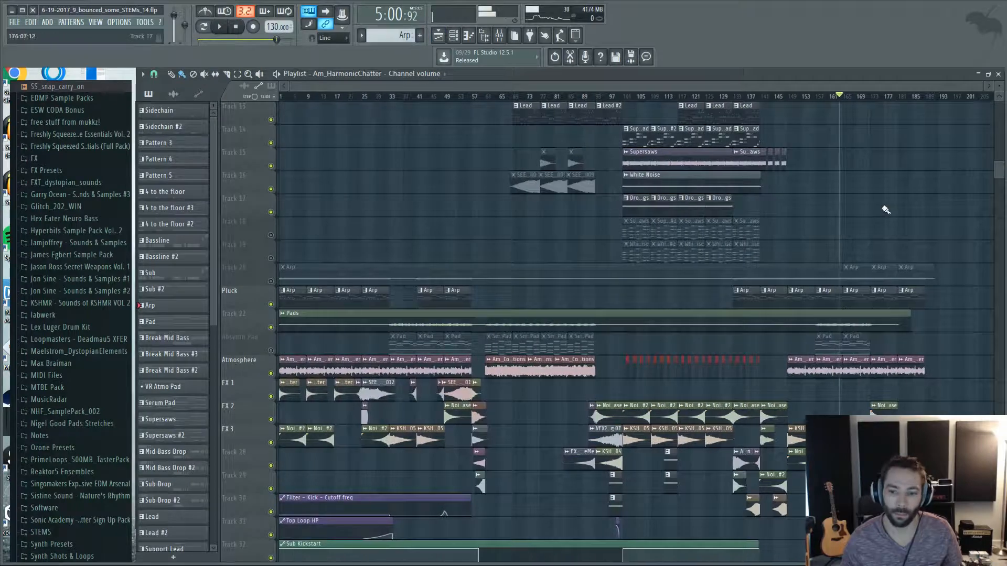
scroll(884, 210, down, 3)
scroll(885, 210, up, 2)
scroll(884, 210, up, 1)
scroll(782, 220, up, 2)
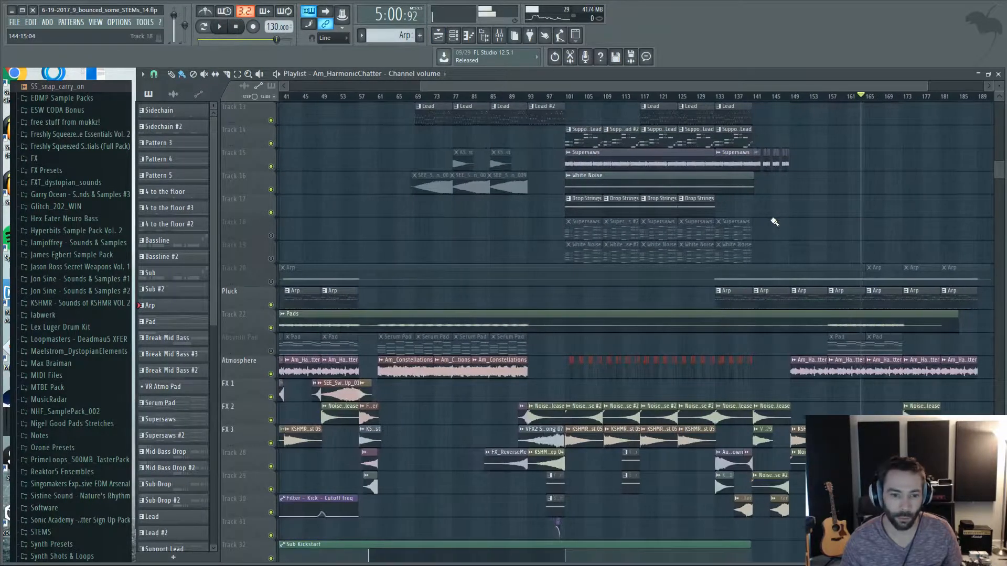
scroll(773, 220, down, 2)
scroll(324, 214, up, 3)
scroll(607, 225, down, 2)
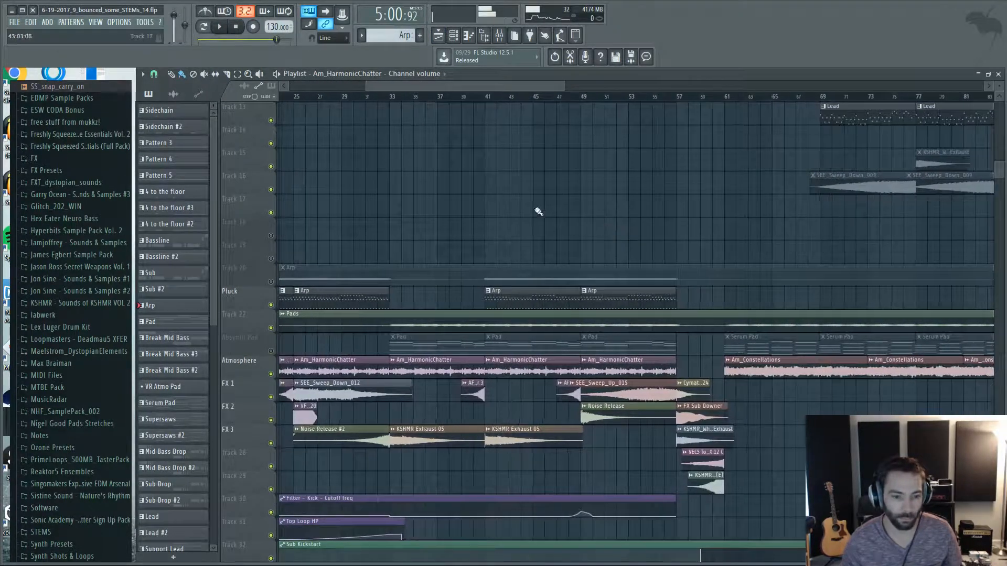
Inspect the FabFilter Pro-Q 2 curve on the Sub mixer track and close it.
click(499, 35)
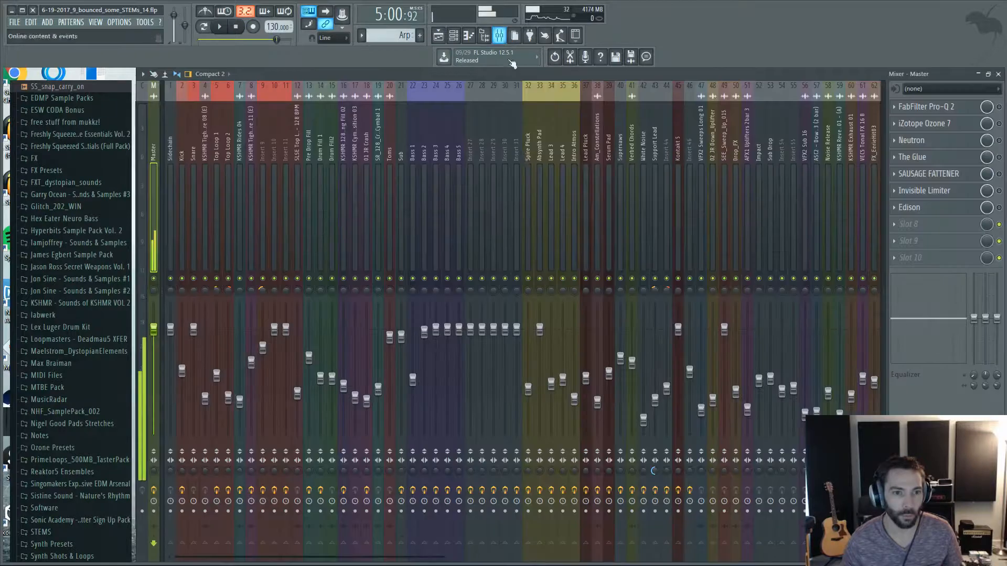
click(401, 131)
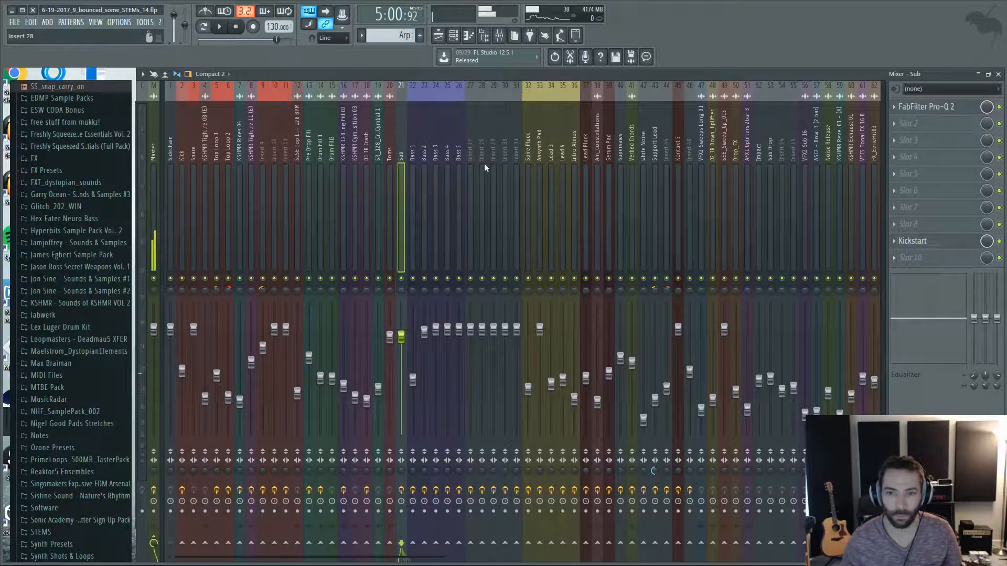
click(942, 107)
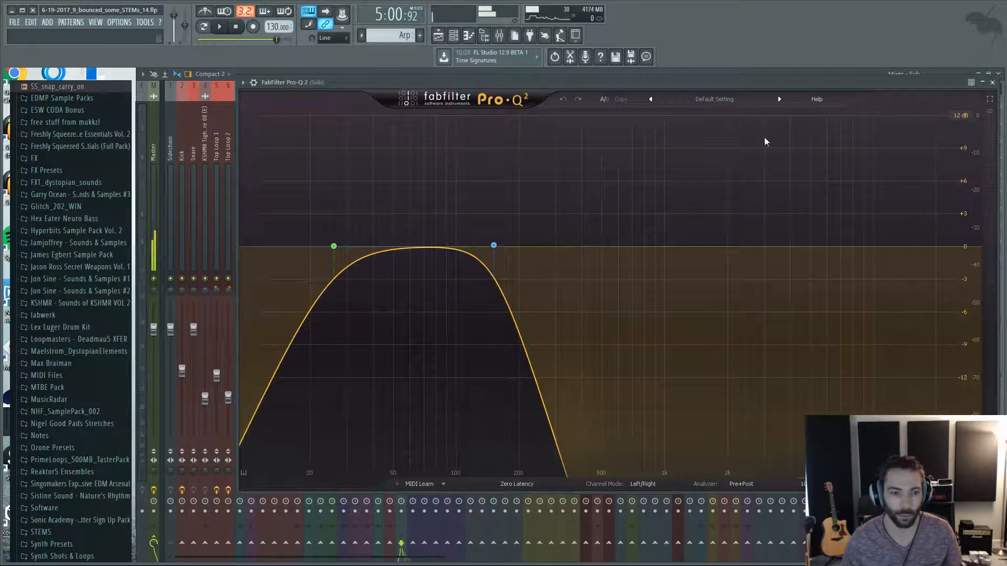
click(986, 86)
Step through the Bass mixer tracks up to Bass 5 and check their effect chains.
key(Right)
key(Right)
key(Right)
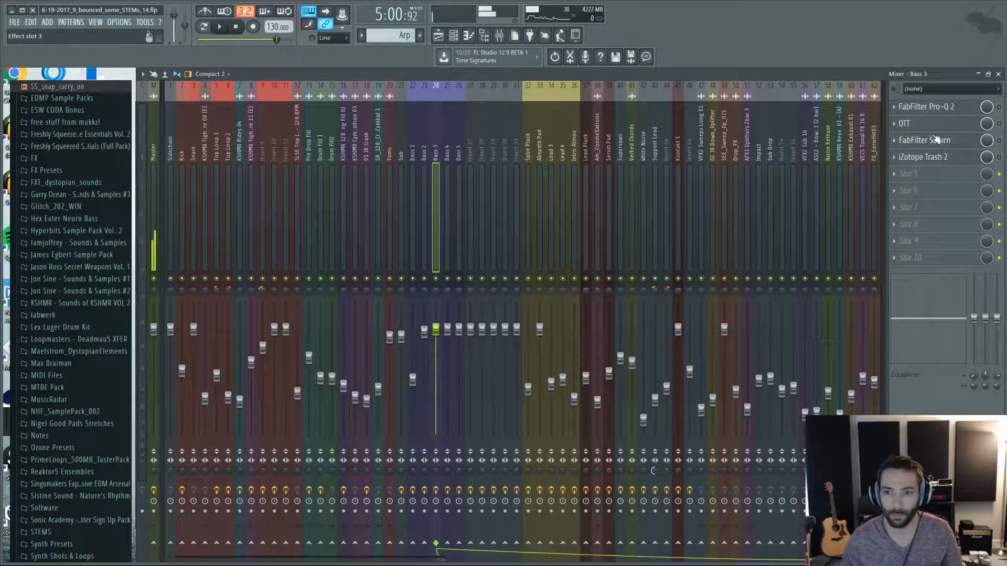
key(Left)
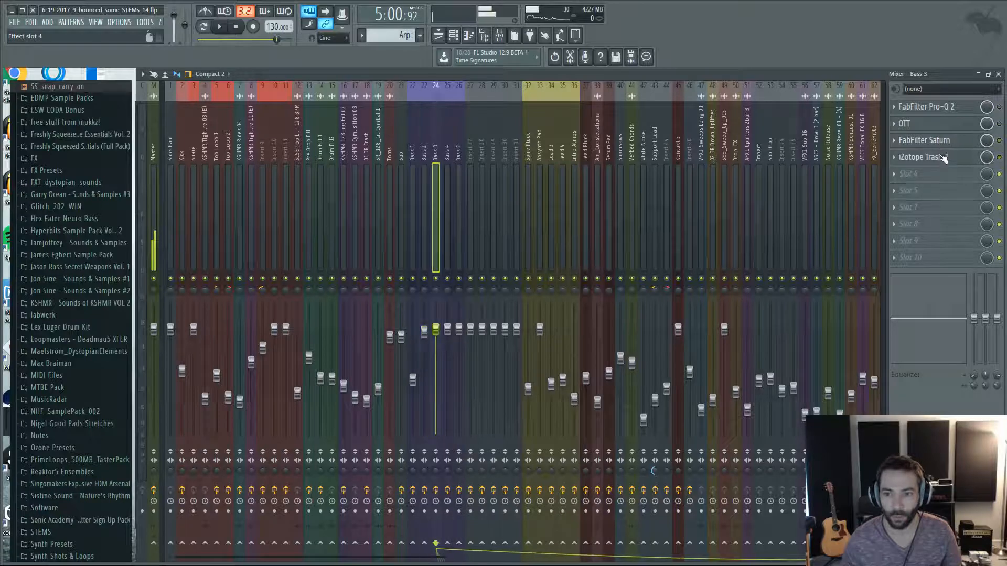
key(Right)
key(Right)
key(Right)
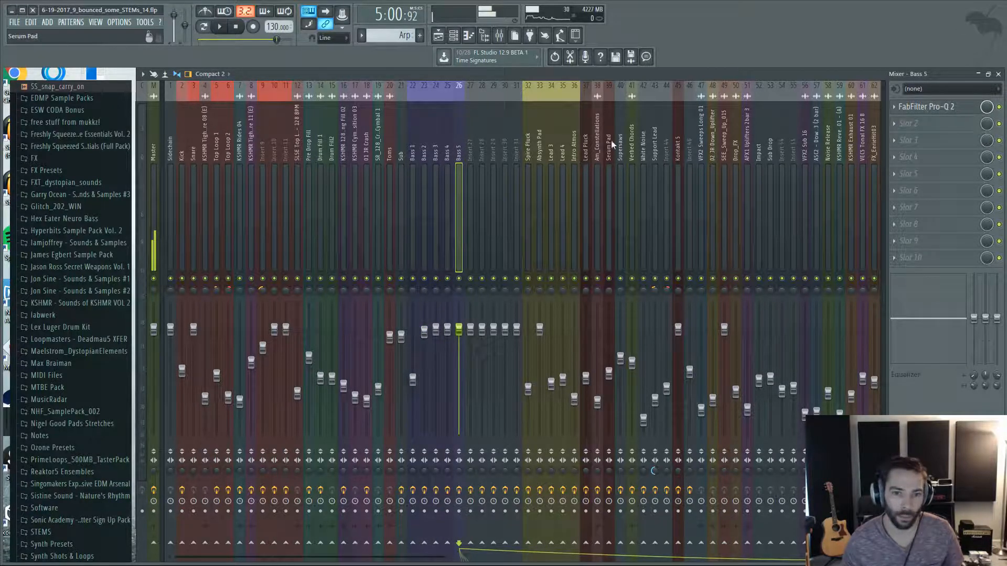
Compare the effect chains on the Supersaws, Verbed Chords, White Noise and Support Lead mixer tracks.
click(615, 134)
click(621, 137)
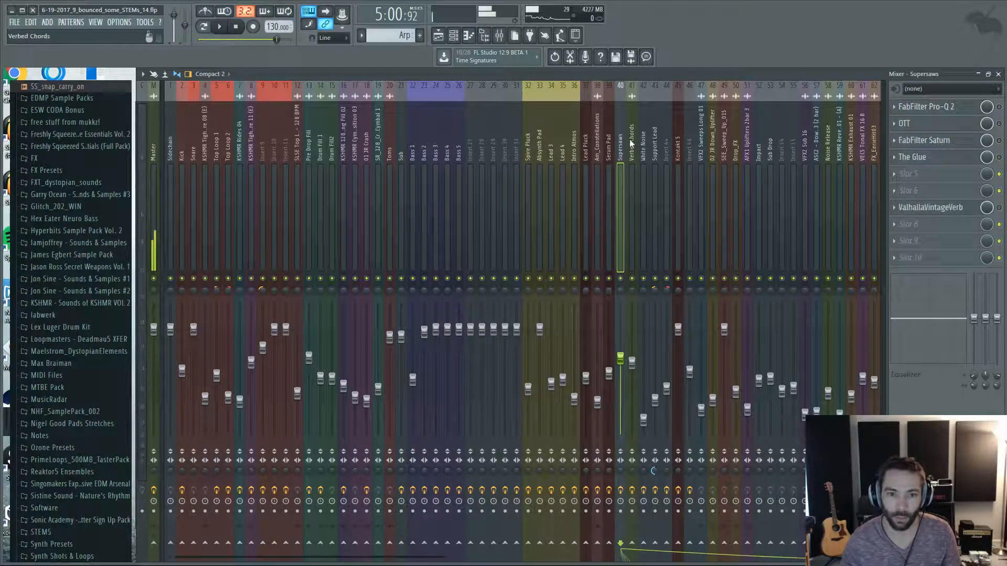
click(630, 141)
click(655, 141)
click(643, 144)
click(658, 143)
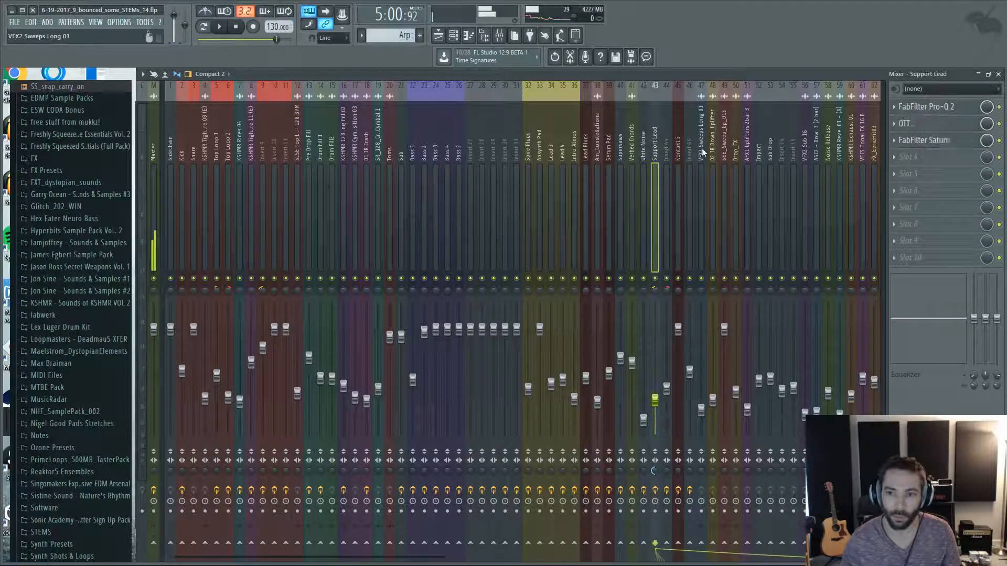
click(645, 155)
click(654, 152)
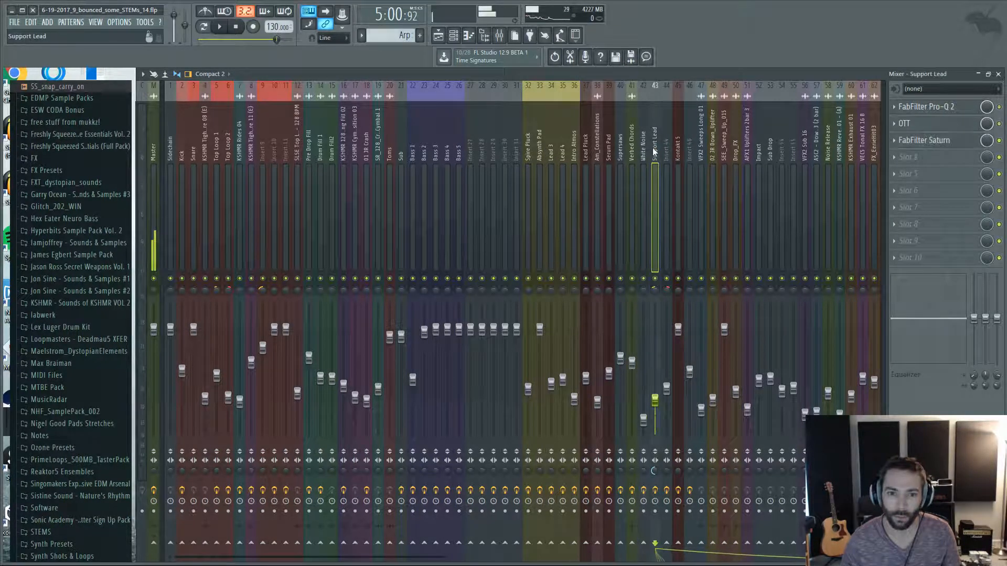
click(665, 151)
click(654, 152)
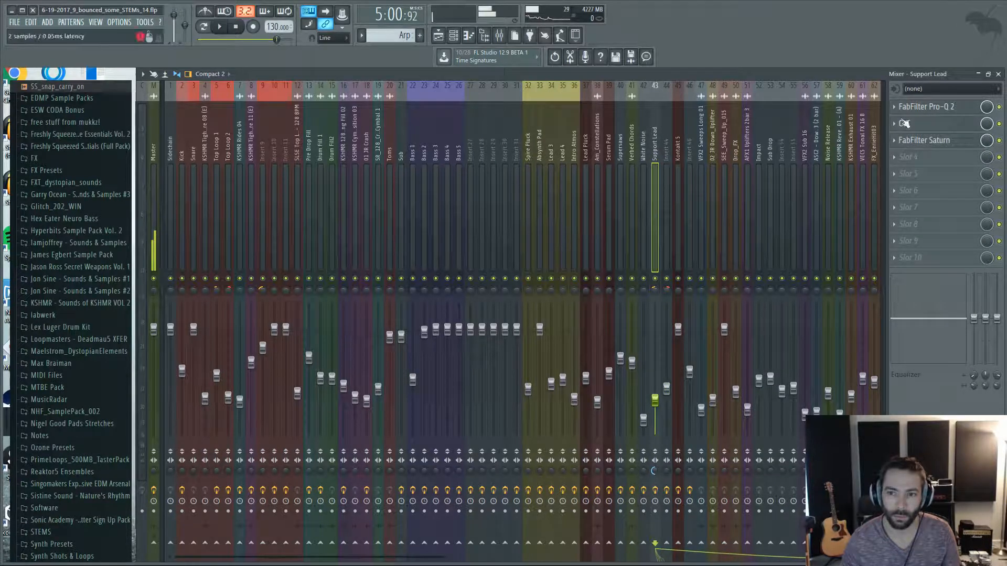
Inspect the Support Lead track's FabFilter Pro-Q 2, OTT and FabFilter Saturn settings one after another, closing each.
click(913, 108)
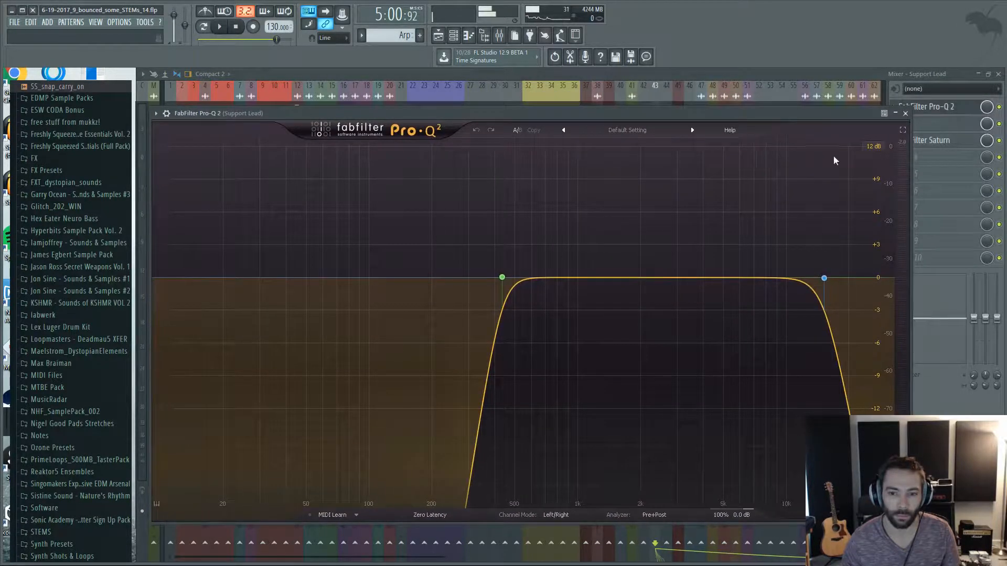
click(905, 113)
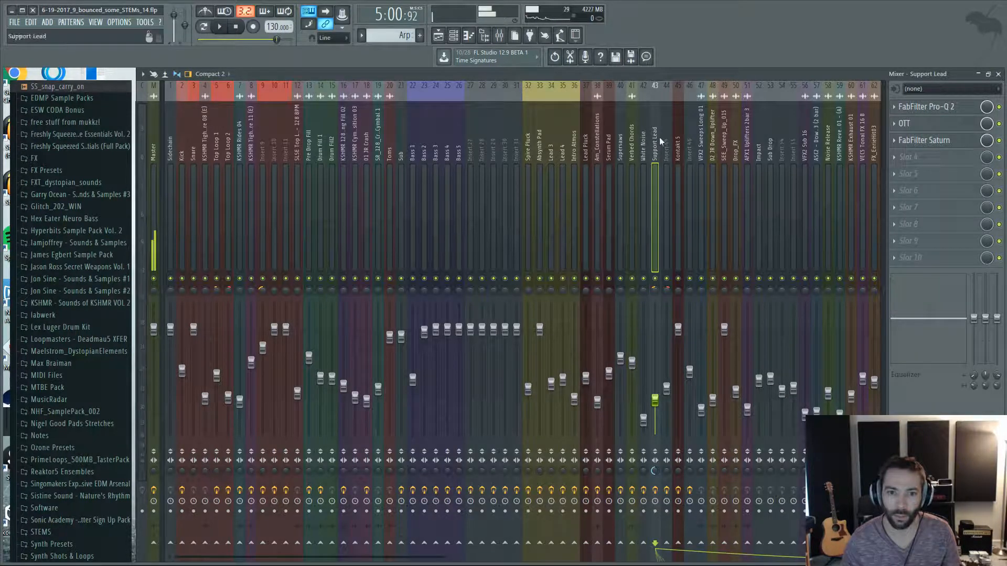
click(904, 124)
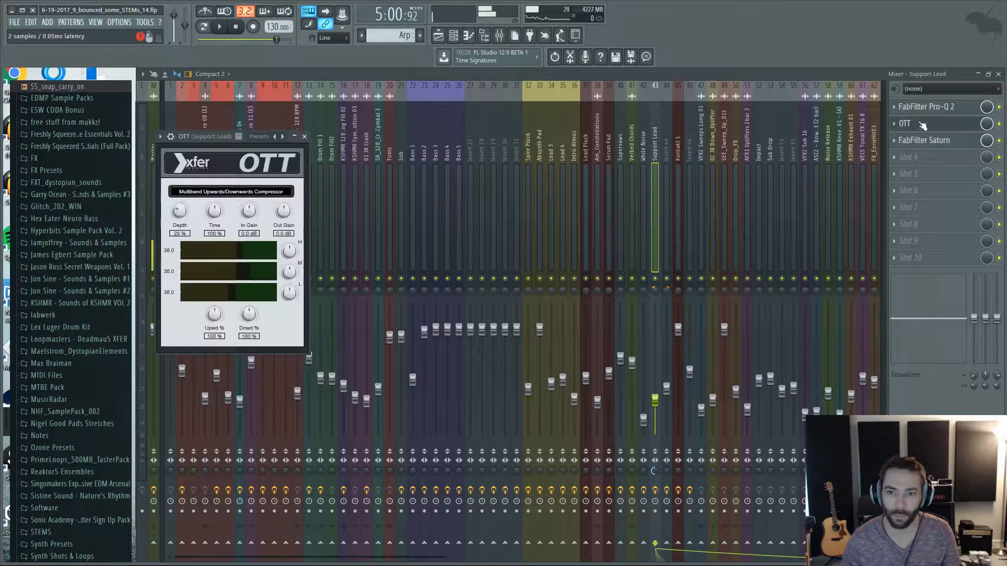
click(306, 137)
click(923, 140)
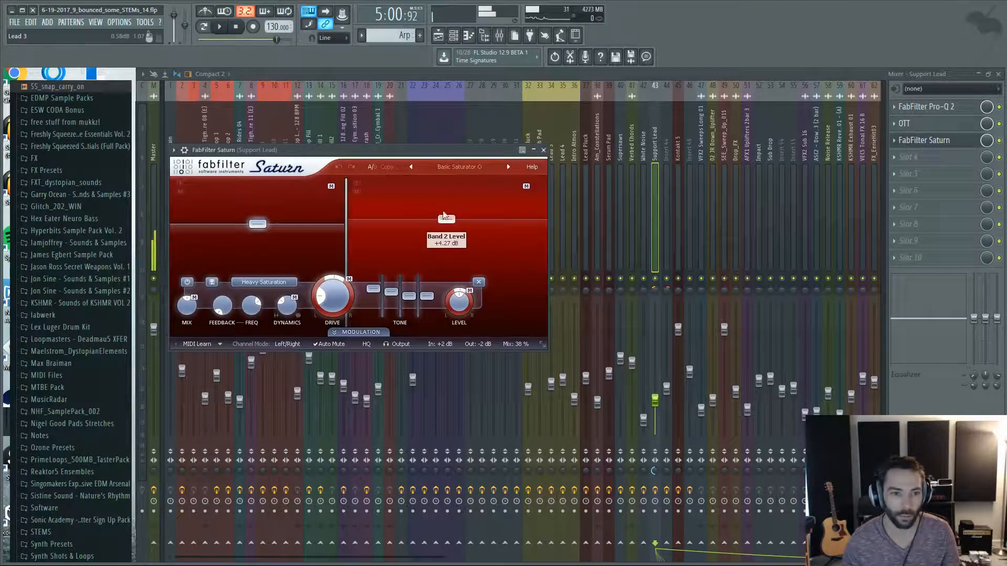
click(545, 150)
Check Insert 44's effects, then reopen the Support Lead's Pro-Q 2 and show the settings of its High Cut band.
click(663, 149)
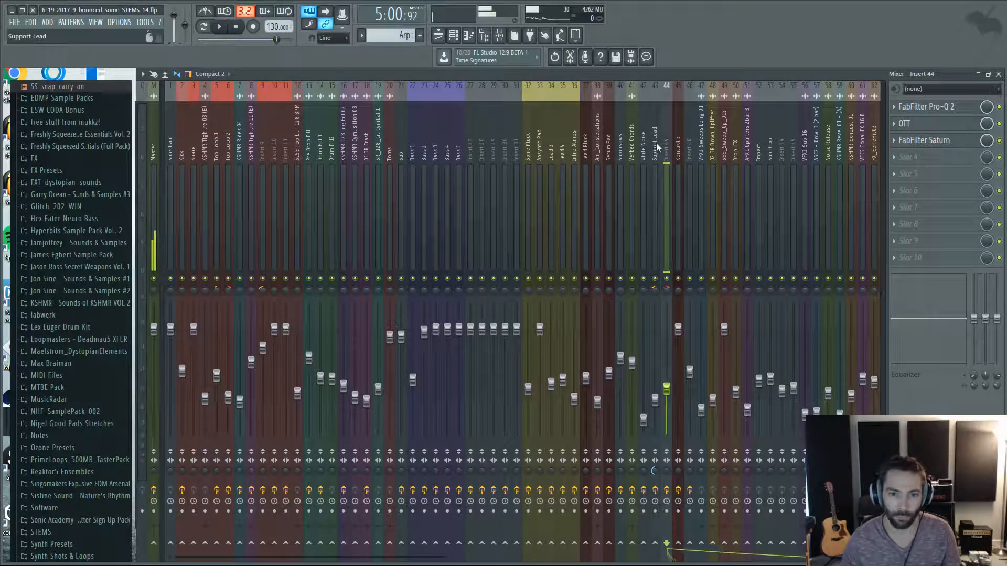
click(656, 148)
click(926, 107)
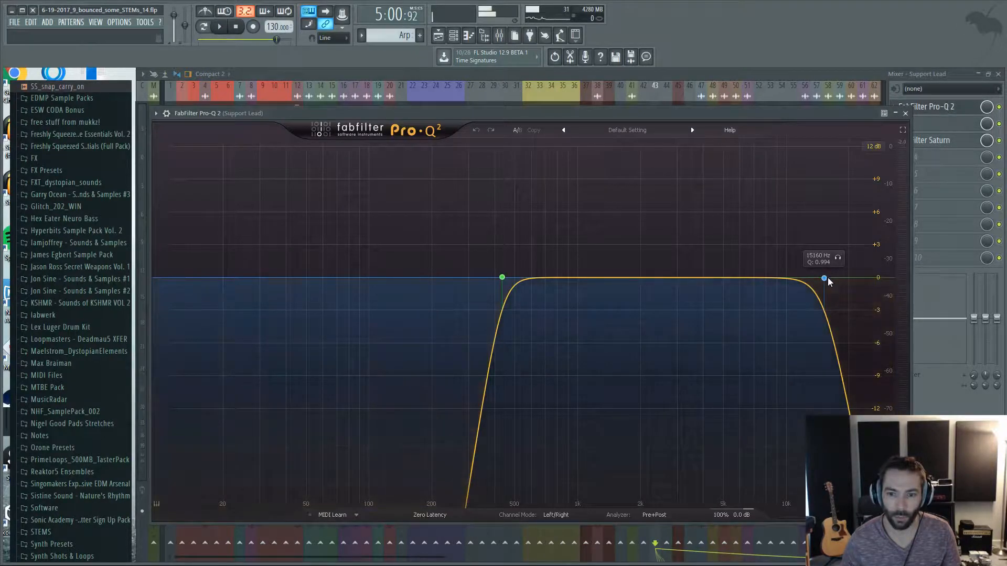
click(825, 278)
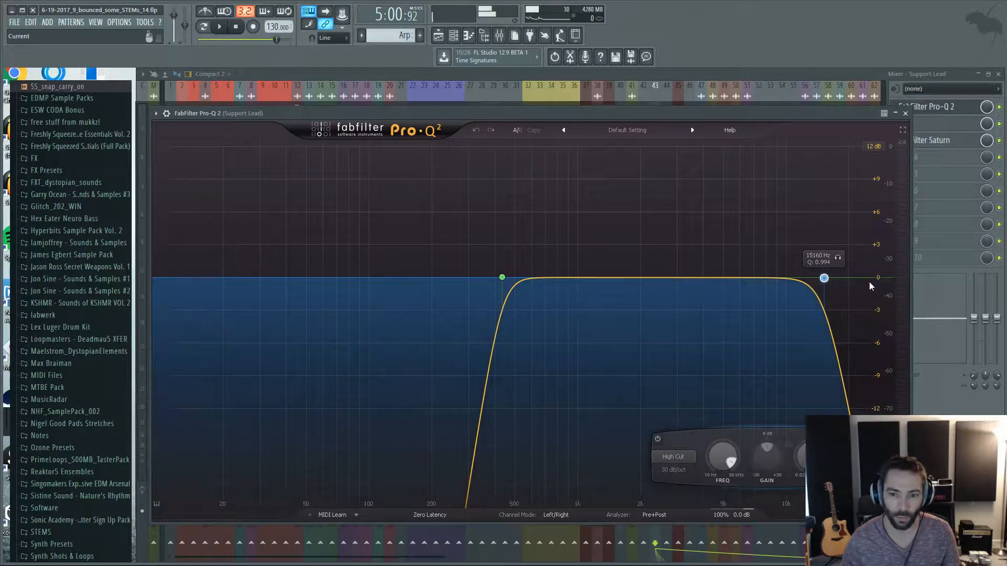
Close the Pro-Q 2 window and check the effect chains from Serum Pad back to Lead Pluck, followed by the cymbal tracks.
click(905, 113)
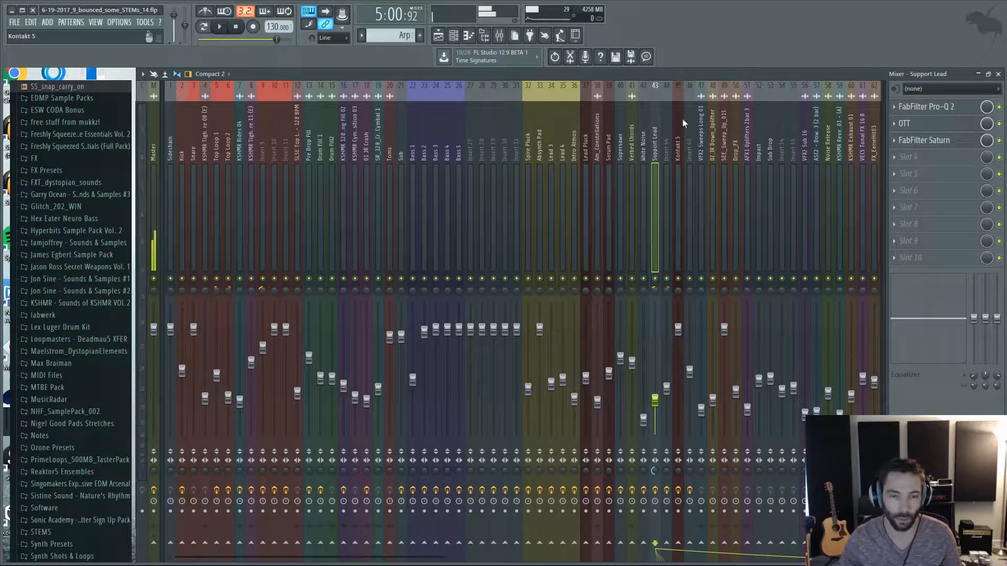
click(608, 145)
key(Left)
key(Left)
key(Left)
key(Left)
key(Left)
key(Left)
key(Left)
key(Left)
key(Left)
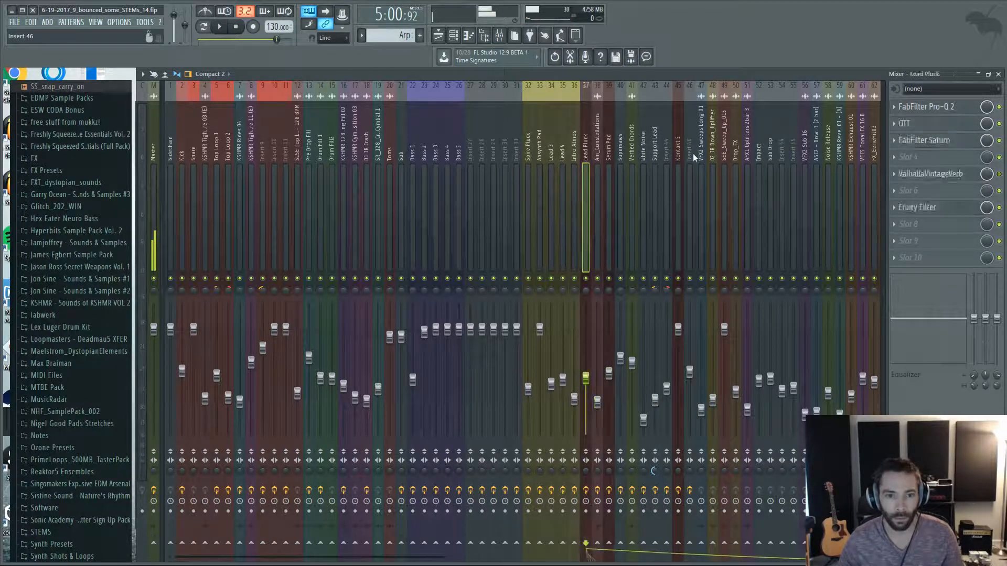
click(370, 139)
key(Left)
key(Left)
key(Left)
Switch from the mixer to the Playlist and review the full song arrangement, from the automation lanes up to the Kick and Sub tracks.
click(500, 39)
click(455, 40)
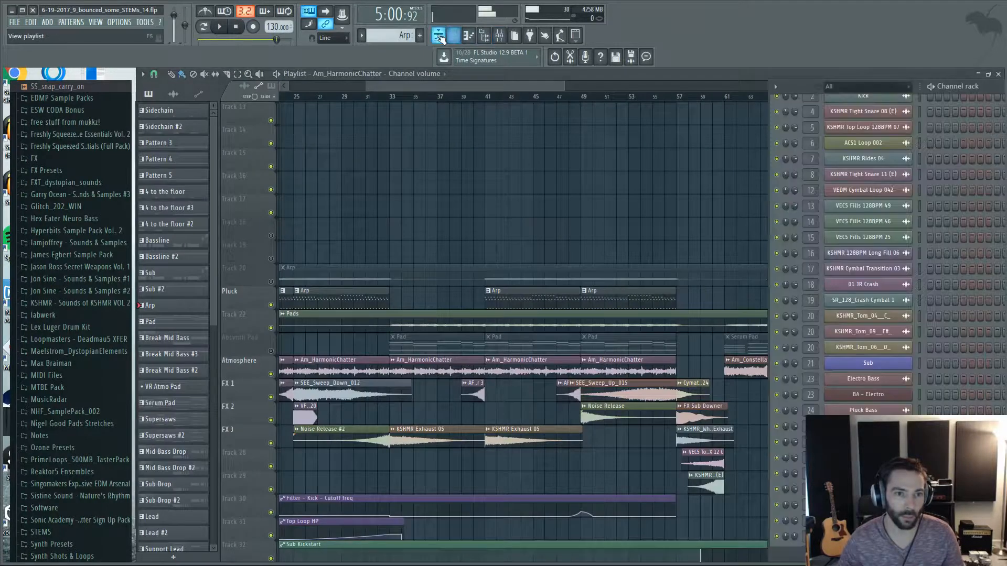
click(439, 38)
scroll(589, 222, down, 5)
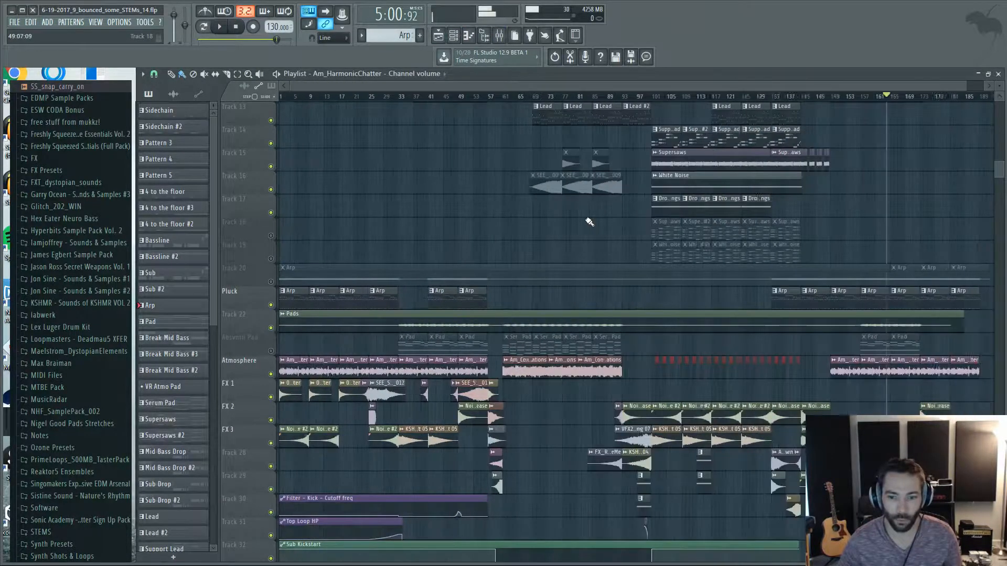
scroll(877, 204, down, 2)
scroll(877, 204, up, 2)
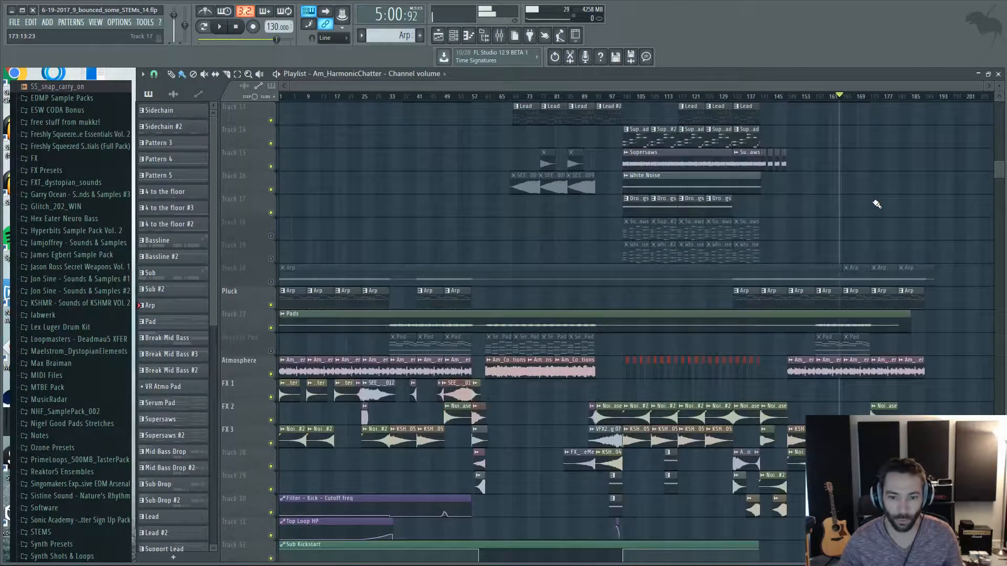
scroll(874, 202, down, 2)
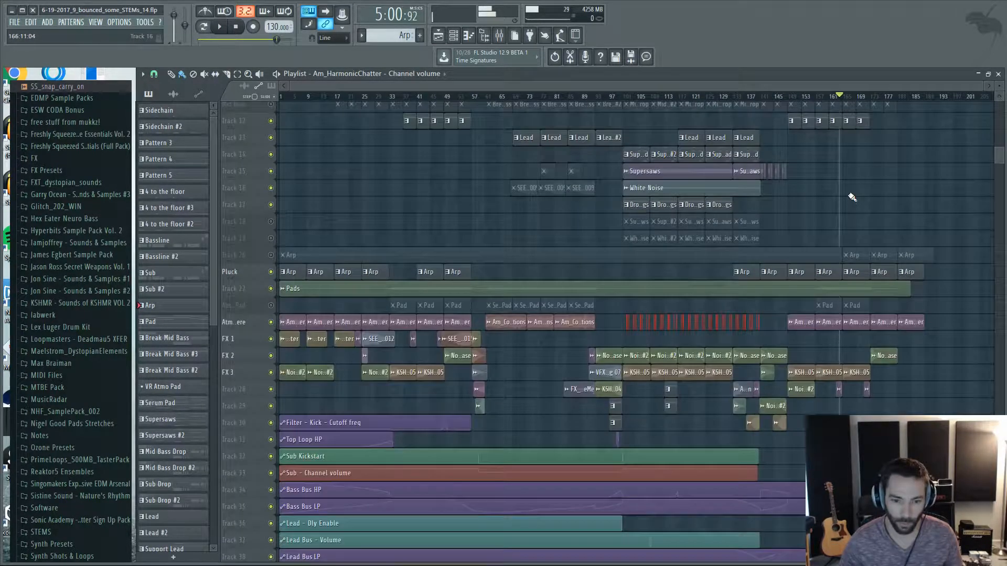
scroll(849, 194, up, 1)
scroll(843, 212, up, 4)
scroll(824, 242, up, 3)
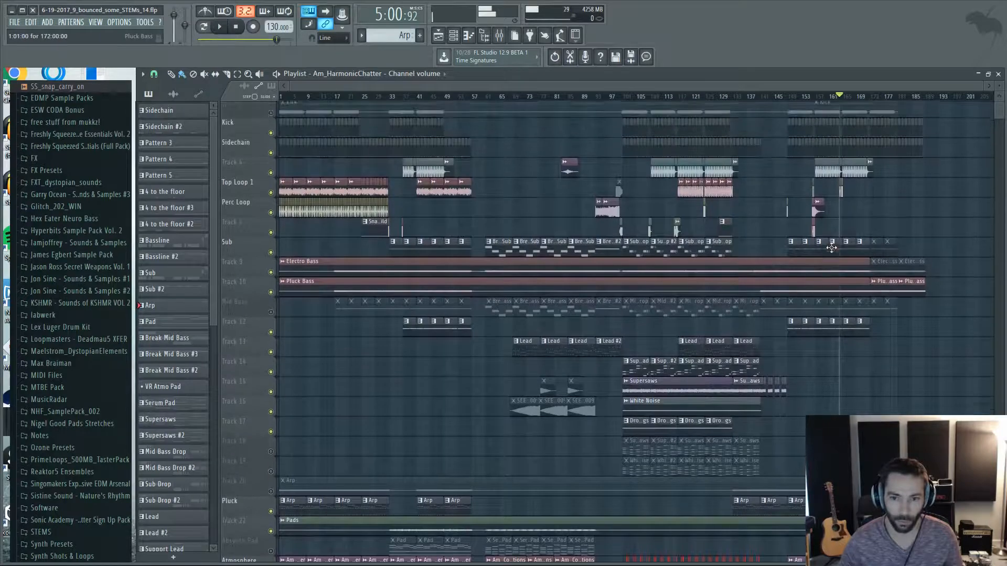
scroll(773, 223, up, 3)
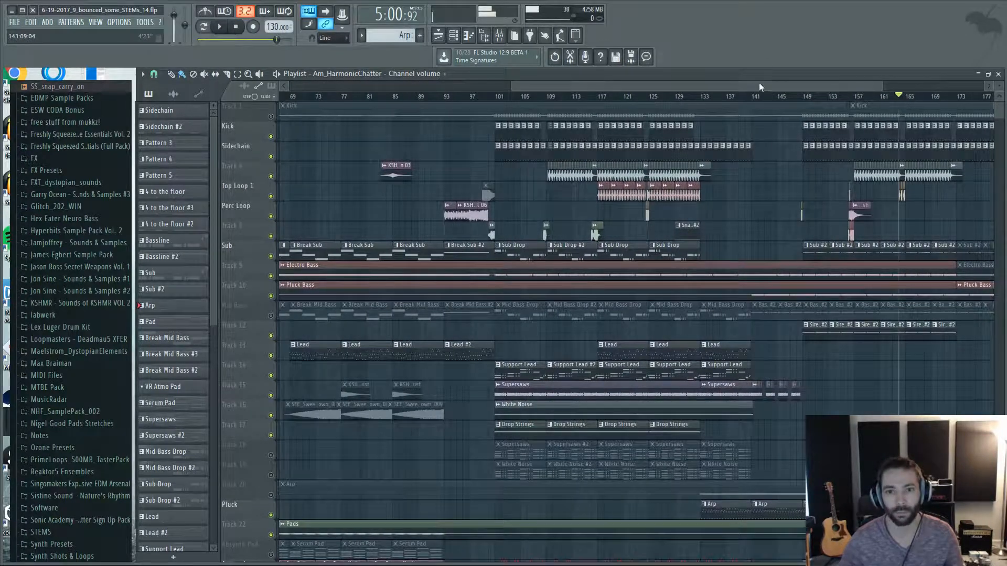
drag(760, 83, 502, 84)
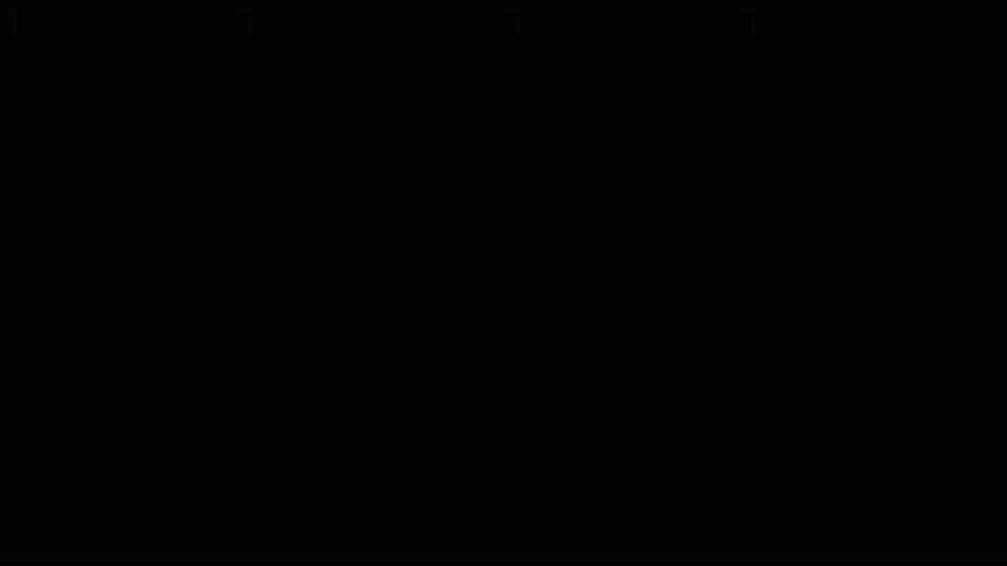